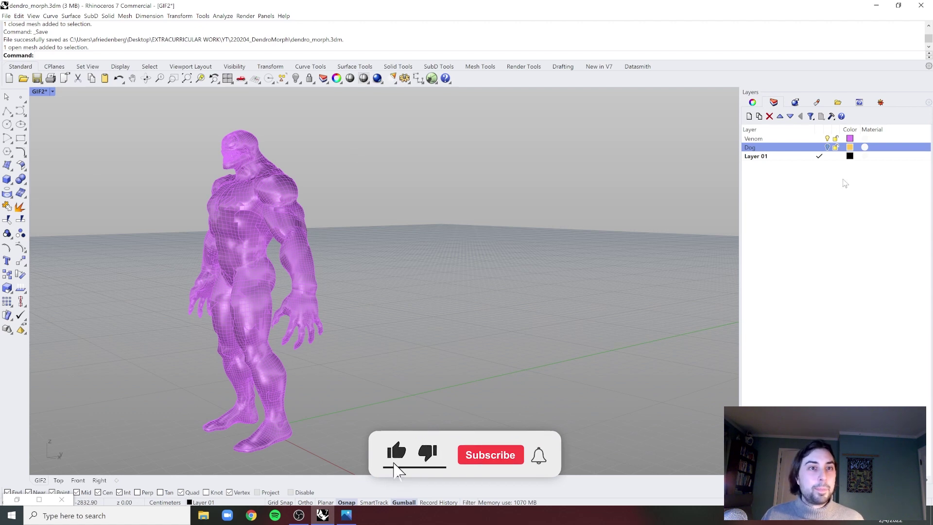
- Turn on the Dog layer and leave the Venom layer visible too, so that both meshes display together
{"action": "left_click", "coordinate": [826, 147]}
{"action": "left_click", "coordinate": [827, 139]}
{"action": "left_click", "coordinate": [828, 139]}
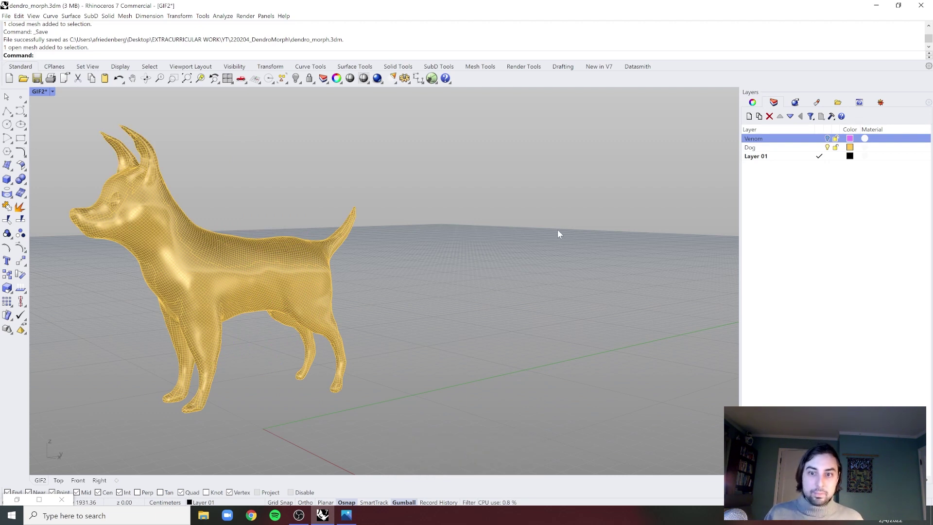
{"action": "left_click", "coordinate": [827, 139]}
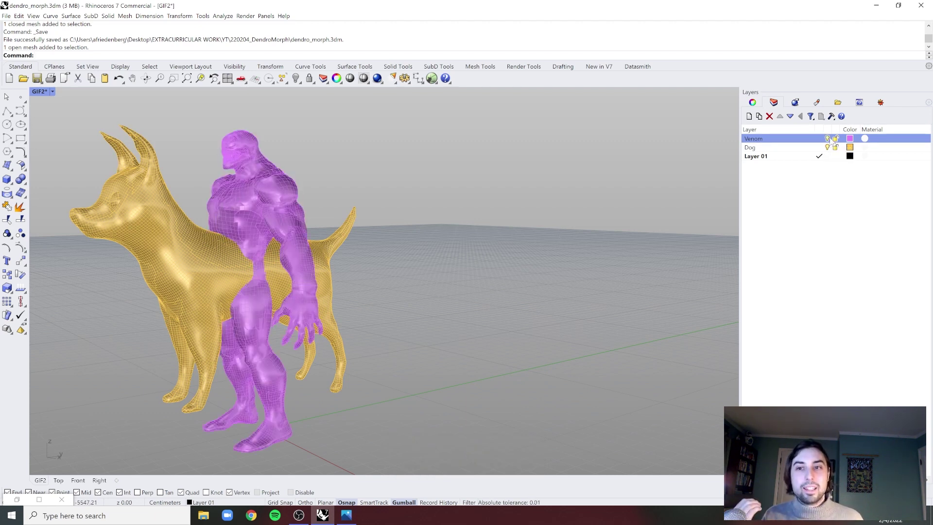
{"action": "left_click", "coordinate": [235, 194]}
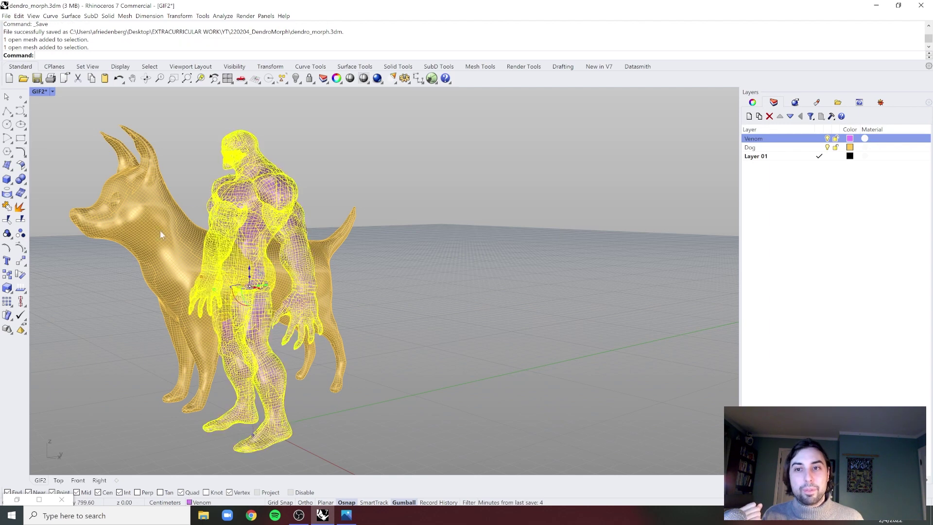
{"action": "left_click", "coordinate": [155, 223]}
{"action": "key", "text": "Escape"}
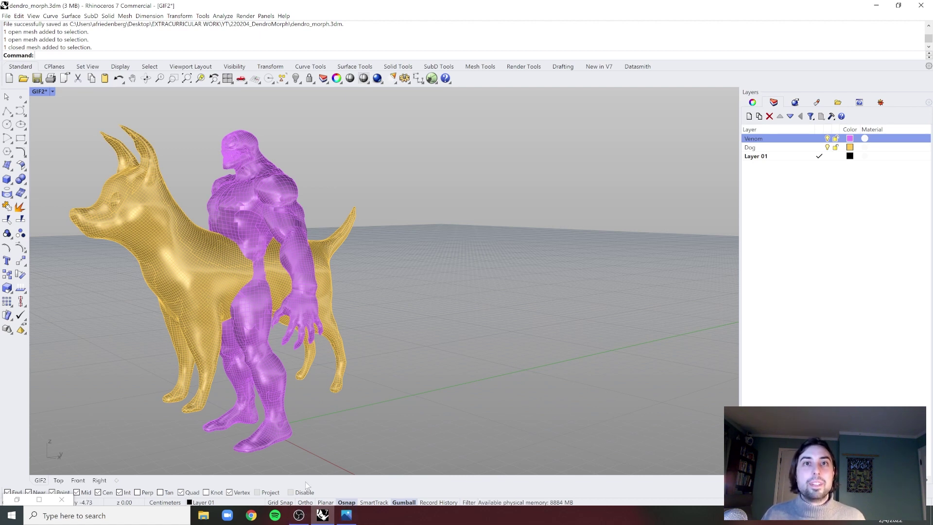
- Open the Grasshopper window with the dendro_morph definition and its Dendro components
{"action": "left_click", "coordinate": [439, 66]}
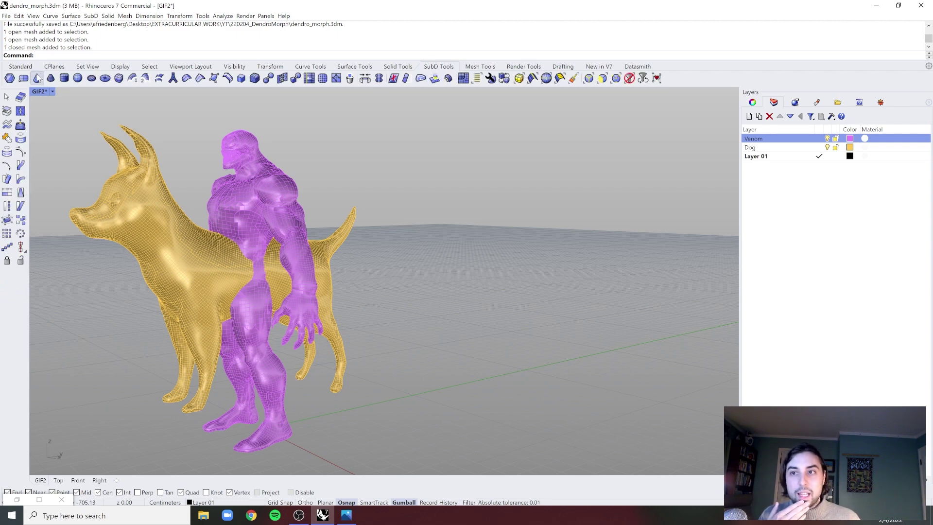
{"action": "left_click", "coordinate": [20, 66]}
{"action": "left_click", "coordinate": [432, 78]}
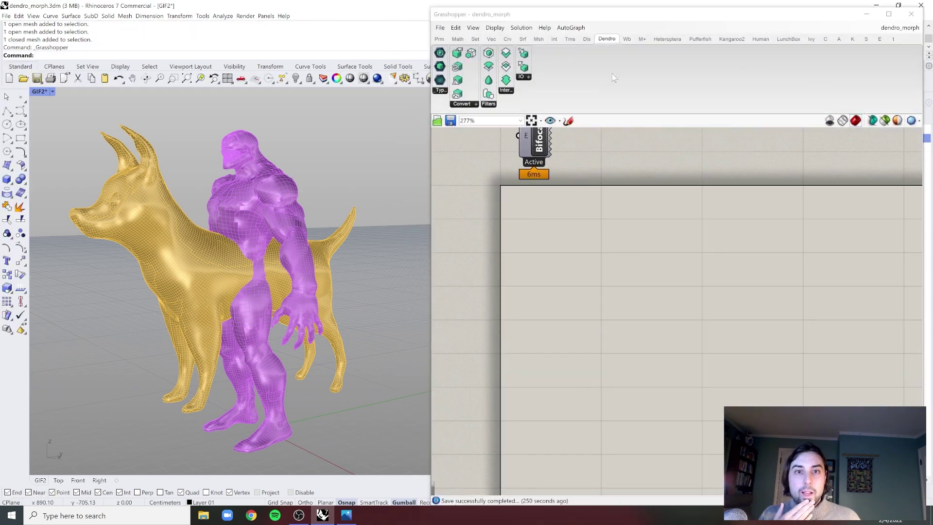
{"action": "scroll", "coordinate": [559, 207], "scroll_direction": "down", "scroll_amount": 3}
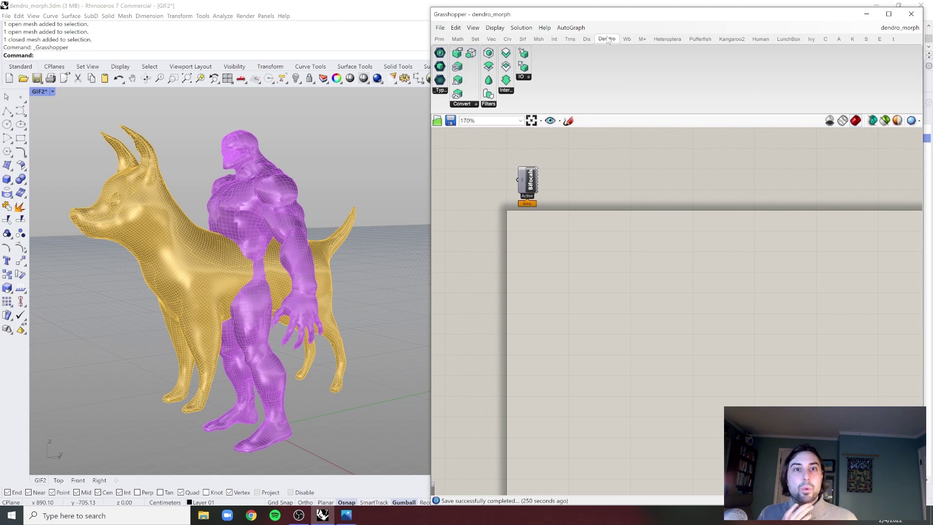
{"action": "mouse_move", "coordinate": [606, 42]}
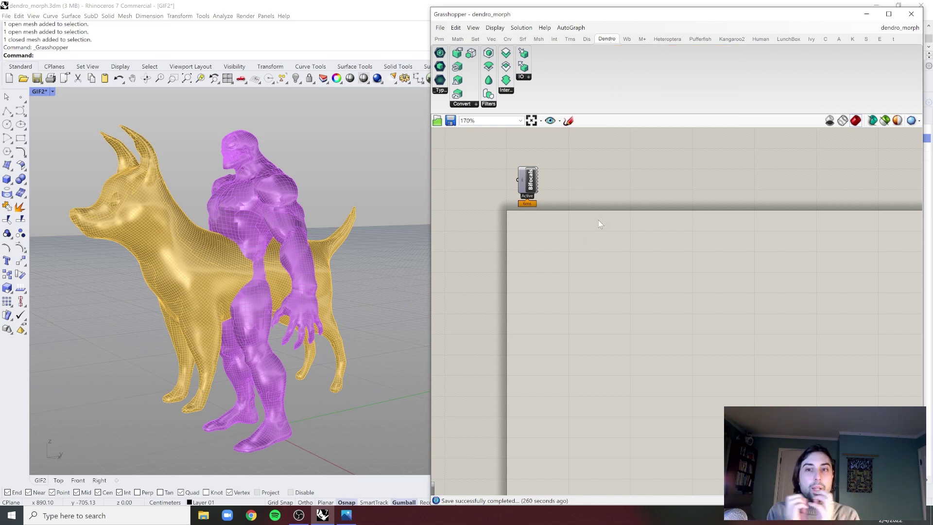
- Select the Venom and dog meshes in turn to check whether each one is open or closed
{"action": "left_click", "coordinate": [258, 185]}
{"action": "left_click", "coordinate": [319, 161]}
{"action": "left_click", "coordinate": [177, 231]}
{"action": "left_click", "coordinate": [310, 150]}
{"action": "left_click", "coordinate": [282, 183]}
{"action": "left_click", "coordinate": [309, 157]}
{"action": "left_click", "coordinate": [270, 190]}
{"action": "left_click", "coordinate": [327, 161]}
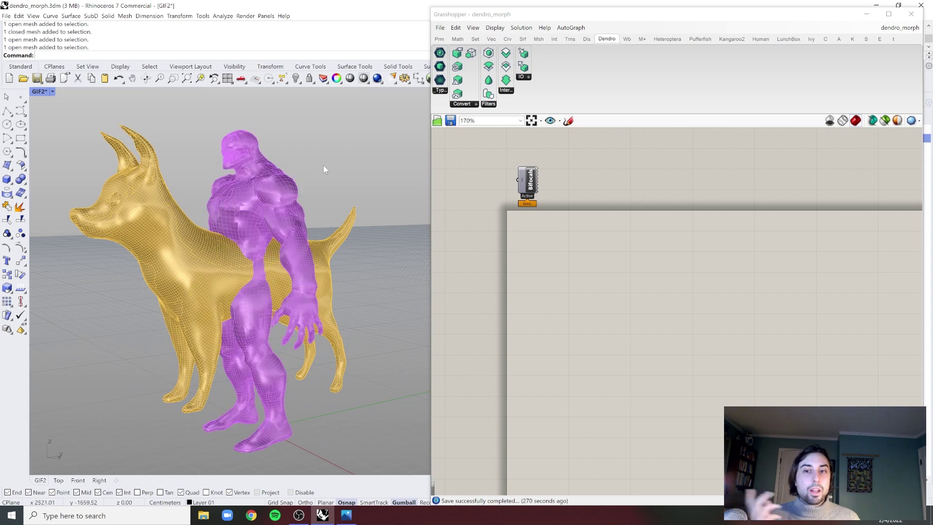
{"action": "left_click", "coordinate": [190, 228]}
{"action": "left_click", "coordinate": [296, 162]}
{"action": "left_click", "coordinate": [127, 196]}
{"action": "left_click", "coordinate": [186, 146]}
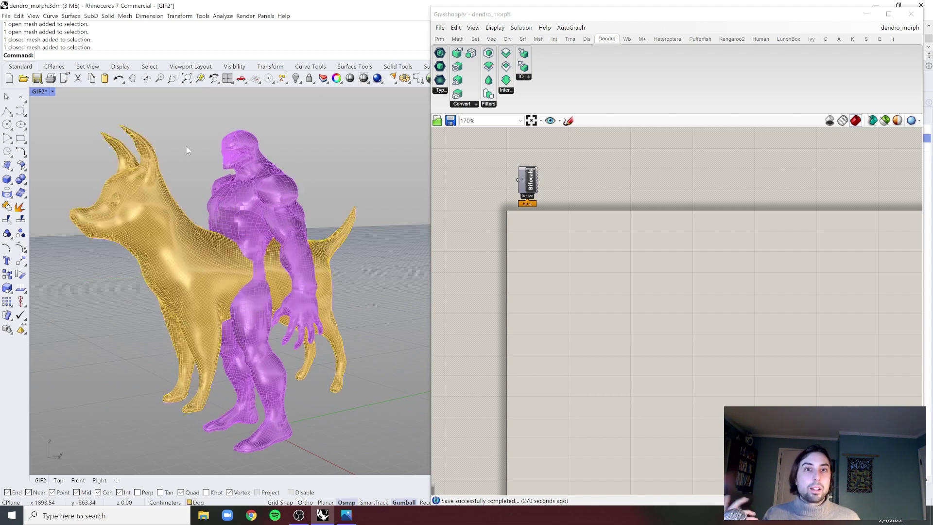
- Add a Geometry parameter to the empty area of the Grasshopper canvas
{"action": "scroll", "coordinate": [570, 266], "scroll_direction": "up", "scroll_amount": 3}
{"action": "double_click", "coordinate": [574, 266]}
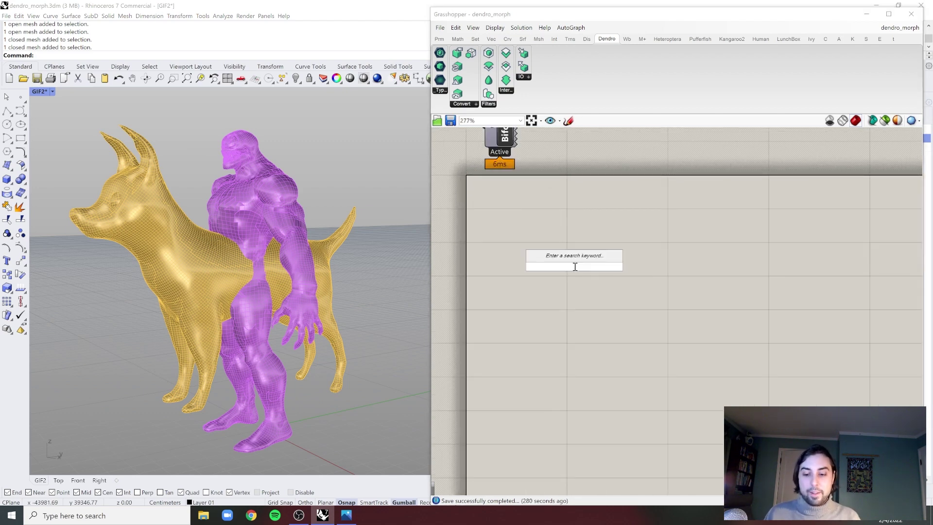
{"action": "type", "text": "geo"}
{"action": "key", "text": "Return"}
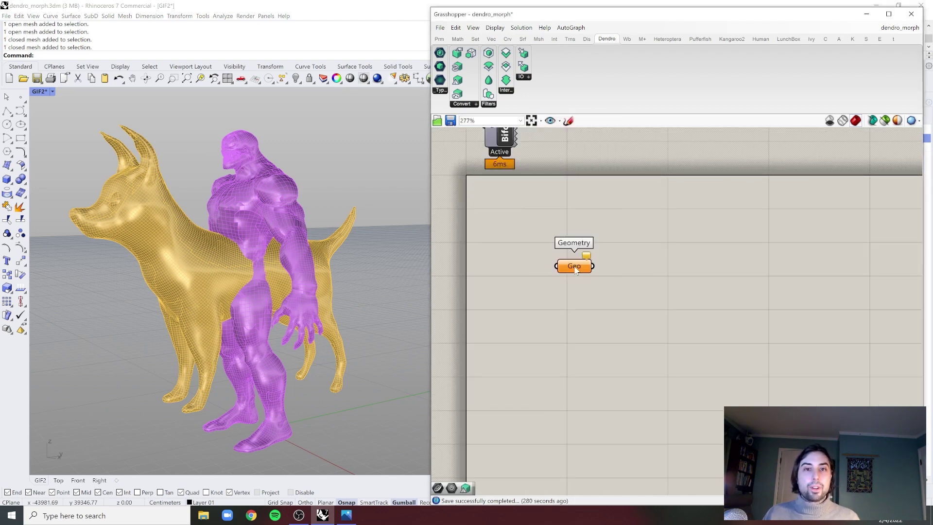
- Reference the Venom mesh in the Geometry parameter and shift the parameter slightly across the canvas
{"action": "left_click_drag", "start_coordinate": [327, 209], "coordinate": [192, 171]}
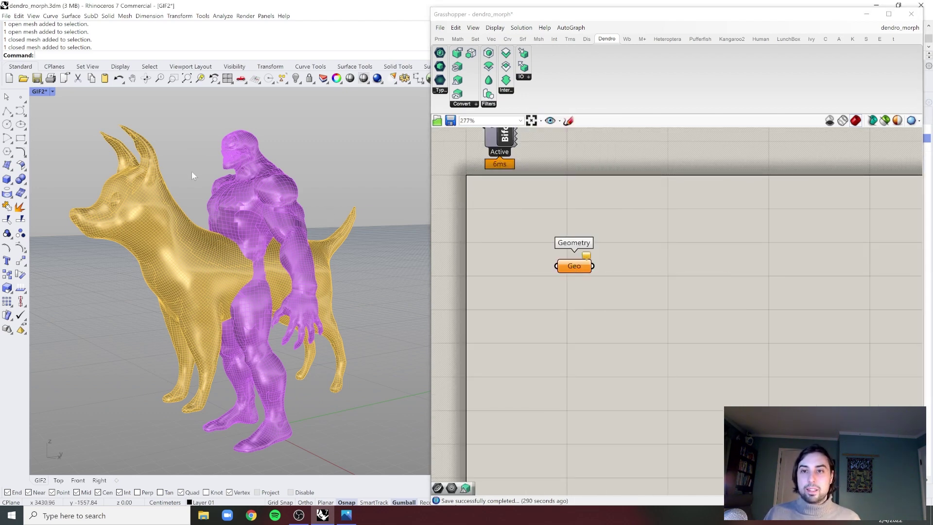
{"action": "right_click", "coordinate": [566, 263]}
{"action": "left_click", "coordinate": [635, 366]}
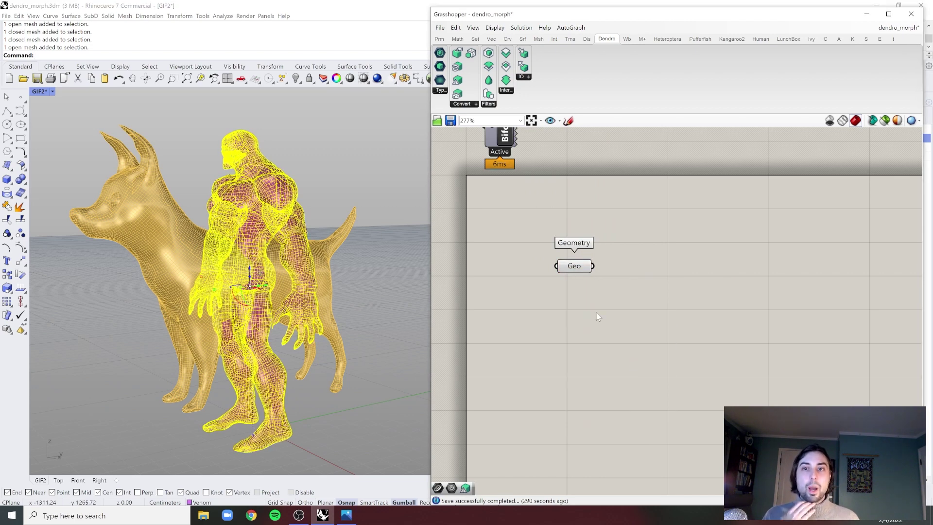
{"action": "left_click_drag", "start_coordinate": [574, 268], "coordinate": [602, 269]}
{"action": "left_click", "coordinate": [539, 260]}
{"action": "left_click", "coordinate": [374, 181]}
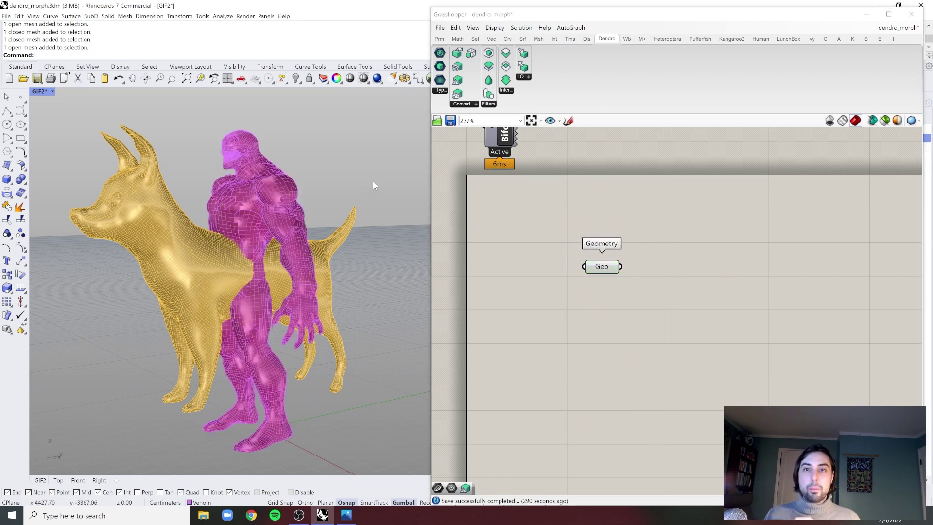
{"action": "left_click", "coordinate": [229, 169]}
{"action": "left_click", "coordinate": [322, 151]}
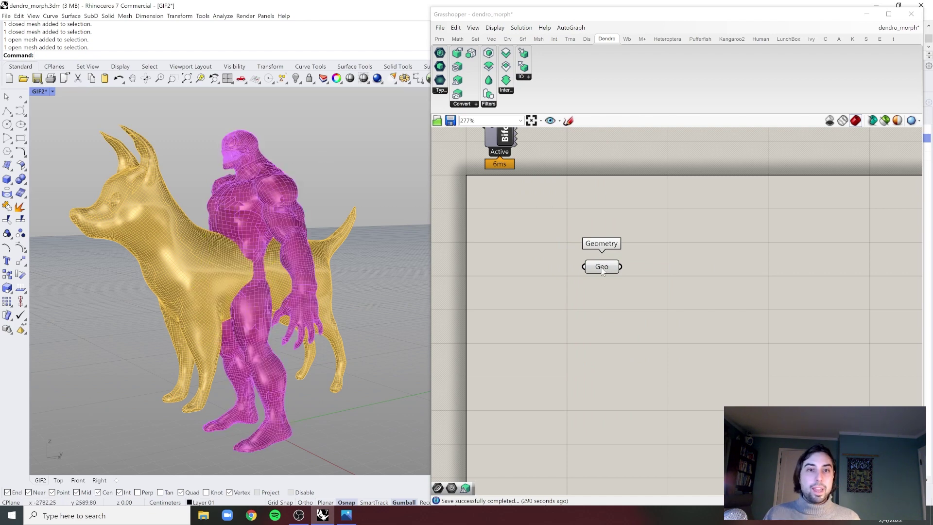
{"action": "left_click", "coordinate": [603, 270]}
{"action": "left_click", "coordinate": [669, 260]}
- Add a Panel beside the Geometry parameter and connect the parameter's output to it to read the mesh data
{"action": "scroll", "coordinate": [669, 252], "scroll_direction": "down", "scroll_amount": 2}
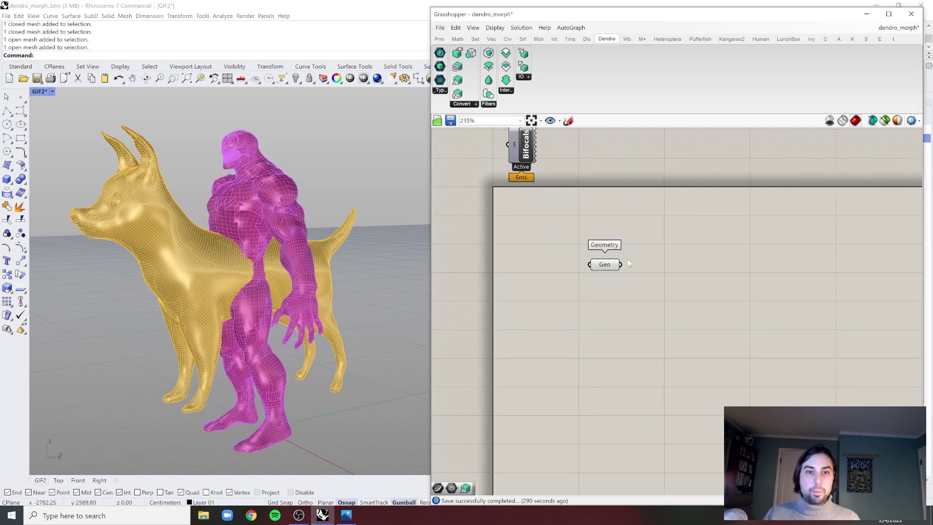
{"action": "double_click", "coordinate": [695, 264]}
{"action": "type", "text": "//"}
{"action": "key", "text": "Return"}
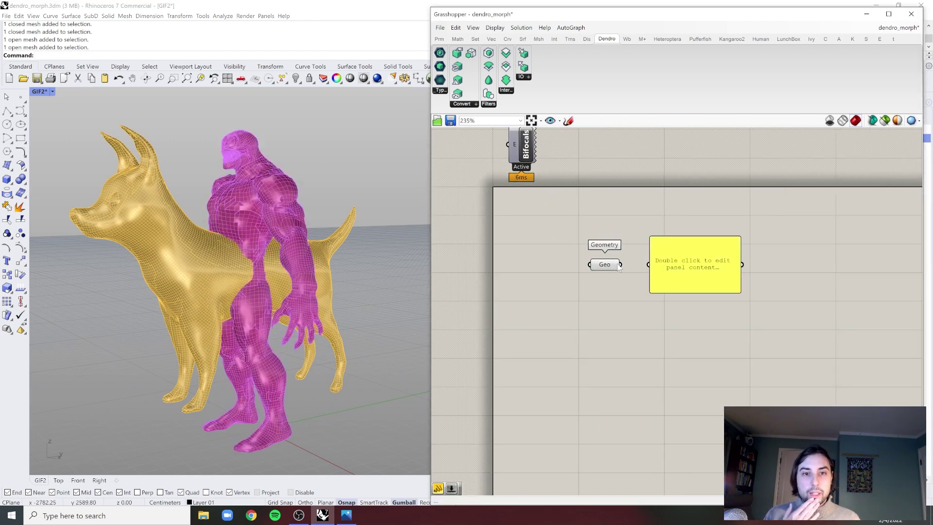
{"action": "left_click_drag", "start_coordinate": [620, 265], "coordinate": [694, 267]}
- Add a Rebuild Mesh component and connect the Geometry parameter to its M input
{"action": "double_click", "coordinate": [668, 308]}
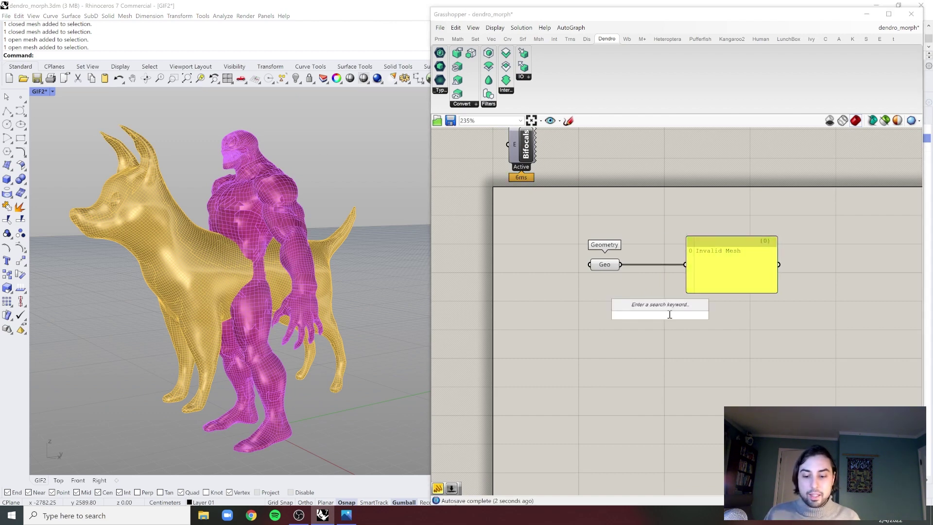
{"action": "type", "text": "reb"}
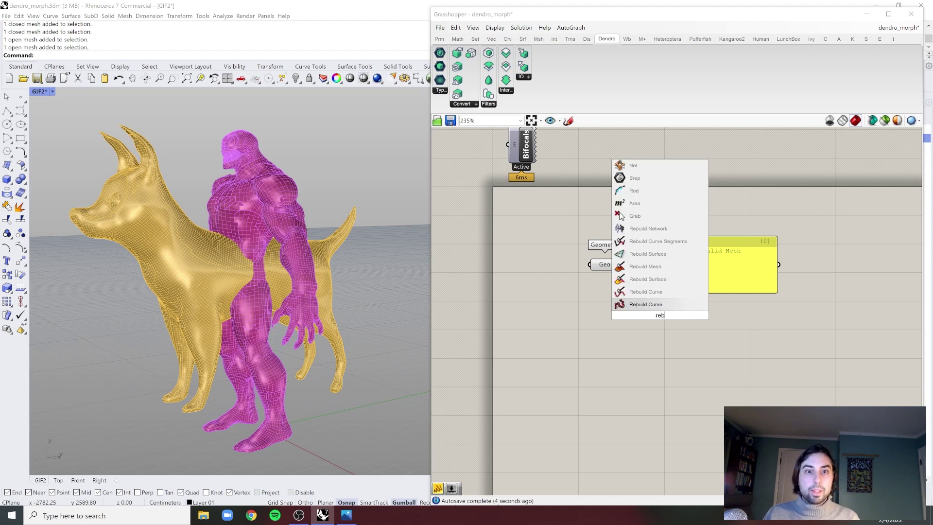
{"action": "left_click", "coordinate": [618, 267]}
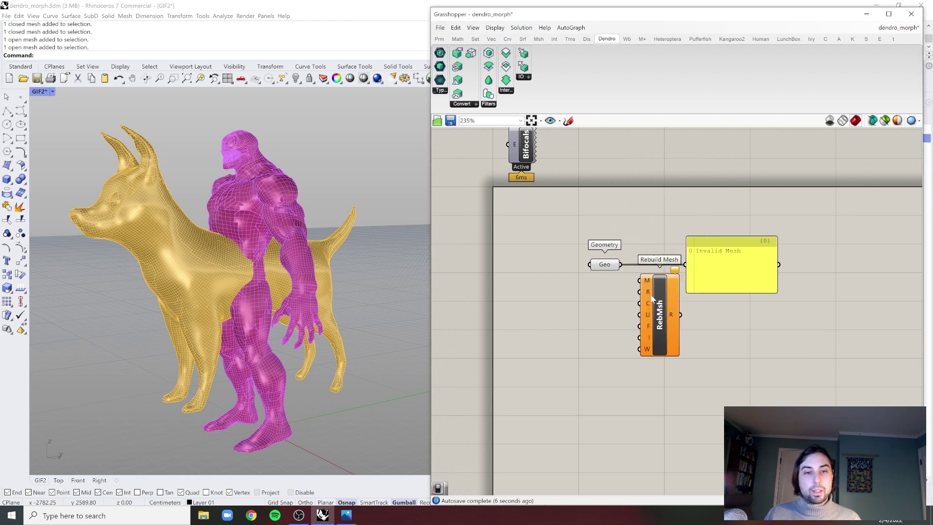
{"action": "left_click_drag", "start_coordinate": [619, 264], "coordinate": [639, 280]}
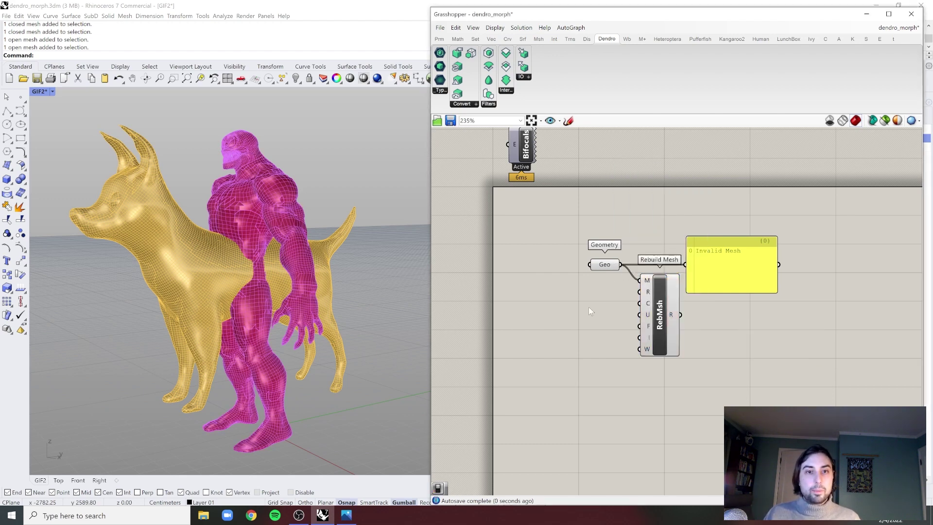
- Add a Boolean Toggle beside the Rebuild Mesh component and set it to True
{"action": "double_click", "coordinate": [612, 305]}
{"action": "type", "text": "toggle"}
{"action": "key", "text": "Return"}
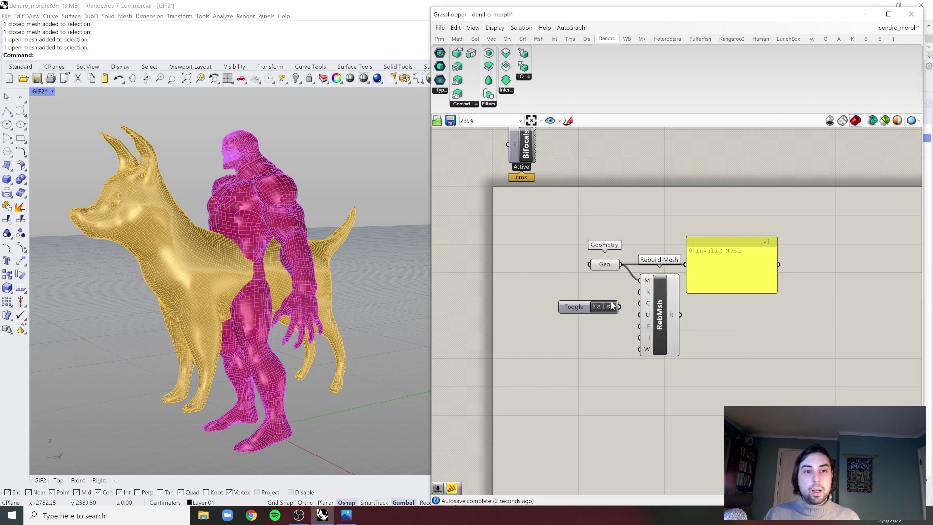
{"action": "scroll", "coordinate": [625, 299], "scroll_direction": "up", "scroll_amount": 3}
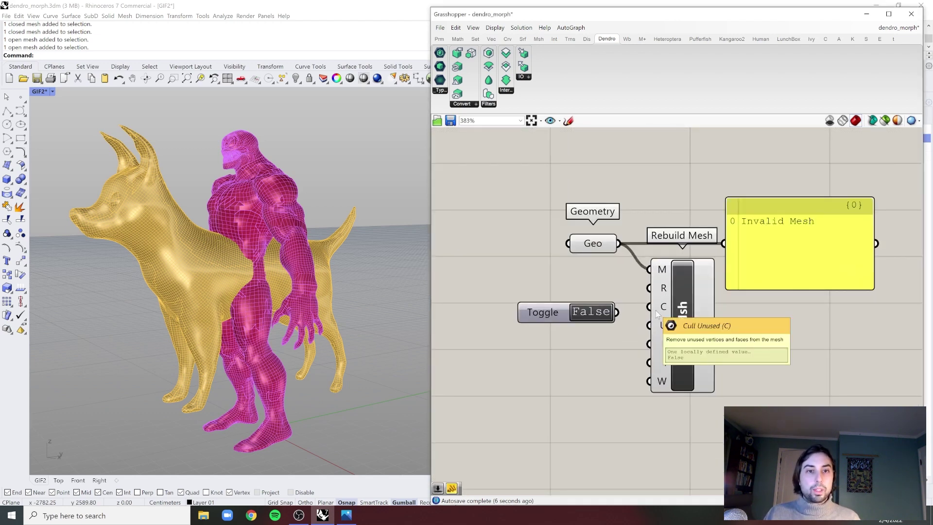
{"action": "left_click", "coordinate": [596, 312]}
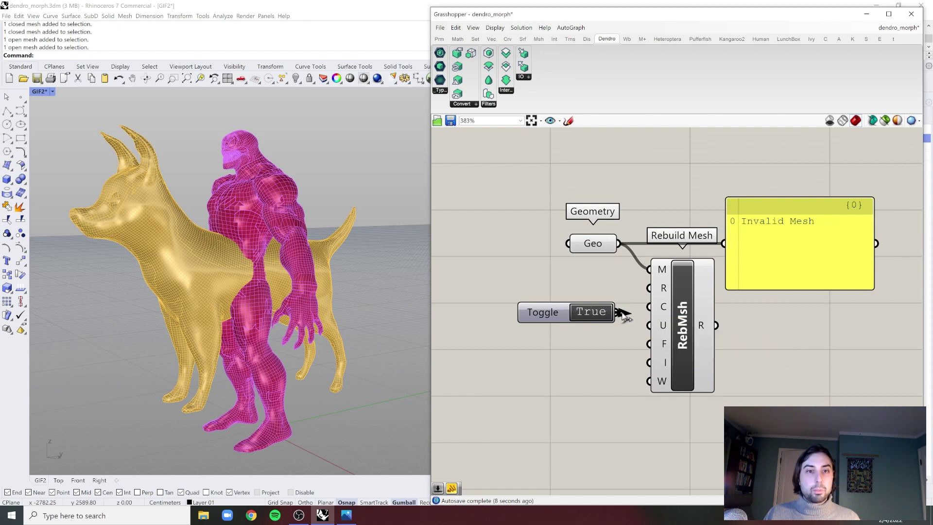
- Connect the toggle to the R, C, F and I inputs of Rebuild Mesh, keeping U unconnected
{"action": "left_click_drag", "start_coordinate": [626, 312], "coordinate": [650, 288]}
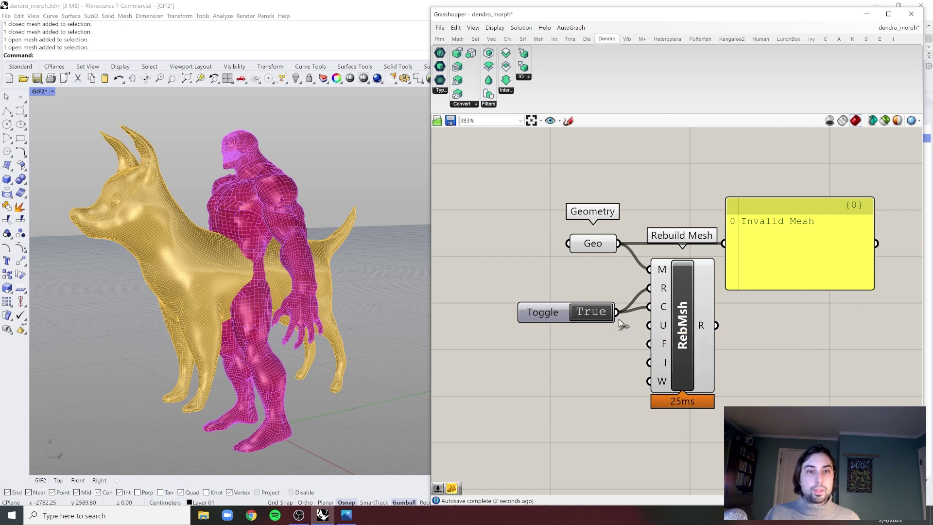
{"action": "left_click_drag", "start_coordinate": [617, 312], "coordinate": [650, 325]}
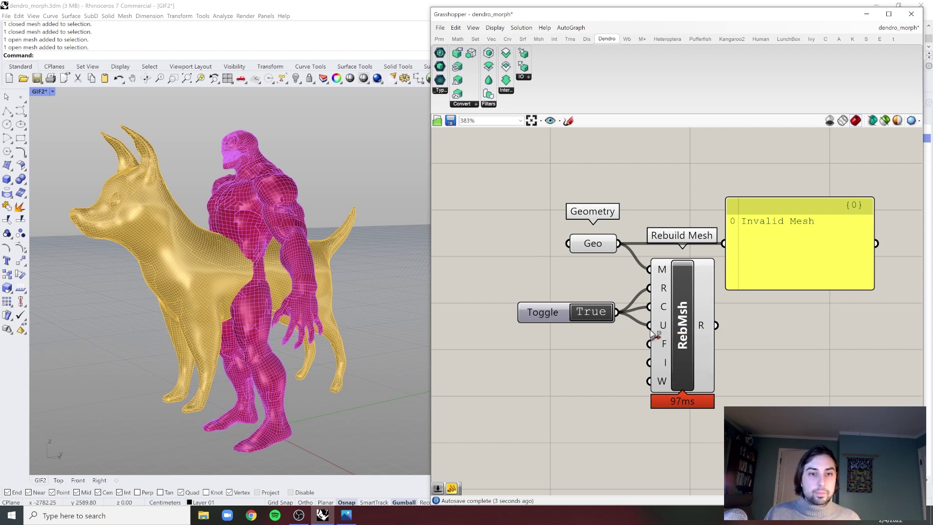
{"action": "left_click_drag", "start_coordinate": [651, 328], "coordinate": [617, 313], "text": "ctrl+shift"}
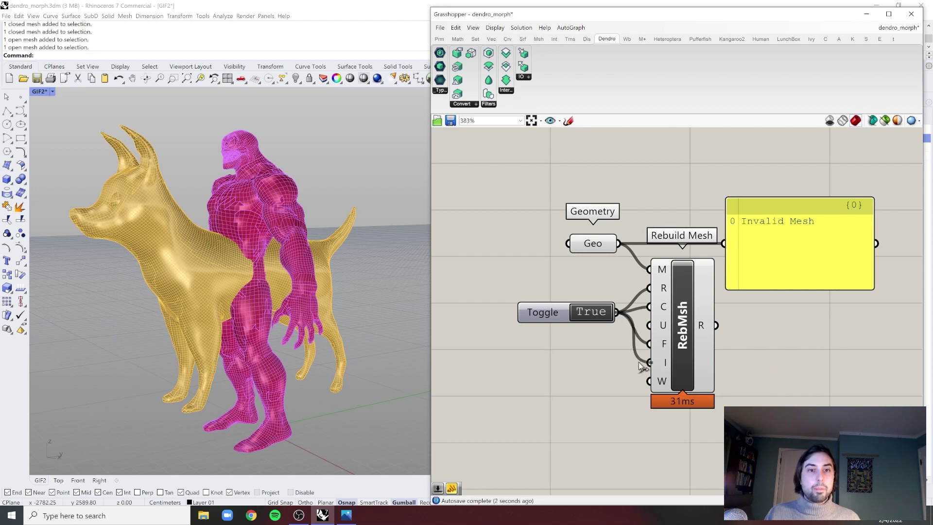
- Connect the Rebuild Mesh output to the panel in place of the Geometry parameter and check the rebuilt mesh data
{"action": "left_click", "coordinate": [686, 351]}
{"action": "left_click_drag", "start_coordinate": [716, 325], "coordinate": [743, 247]}
{"action": "left_click", "coordinate": [791, 205]}
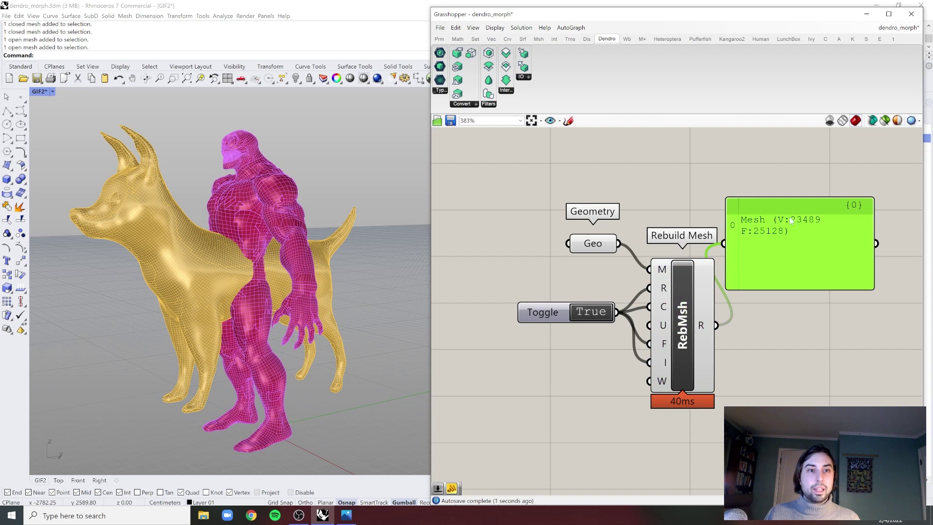
{"action": "left_click", "coordinate": [793, 185]}
{"action": "left_click", "coordinate": [790, 208]}
{"action": "left_click", "coordinate": [788, 186]}
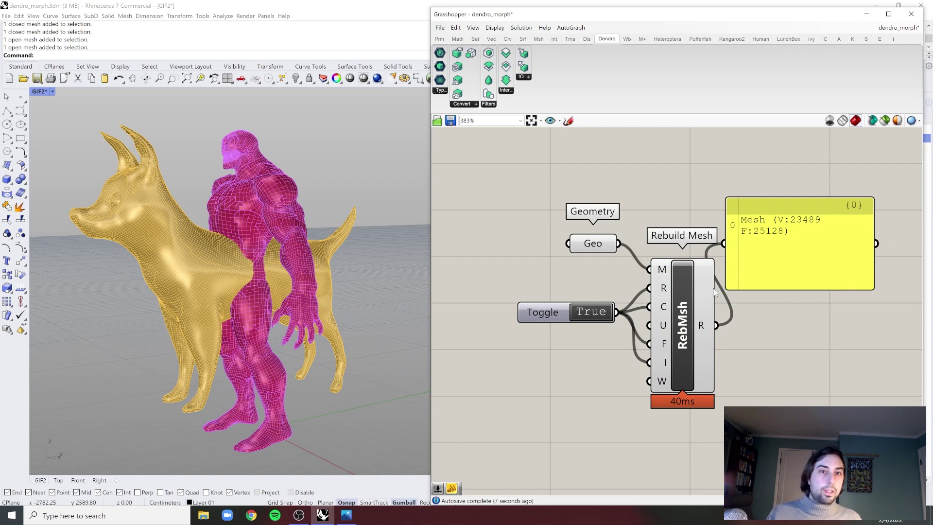
- Move Rebuild Mesh up to line its M input up with the Geometry parameter, and nudge the toggle
{"action": "left_click_drag", "start_coordinate": [714, 291], "coordinate": [713, 265]}
{"action": "left_click", "coordinate": [532, 315]}
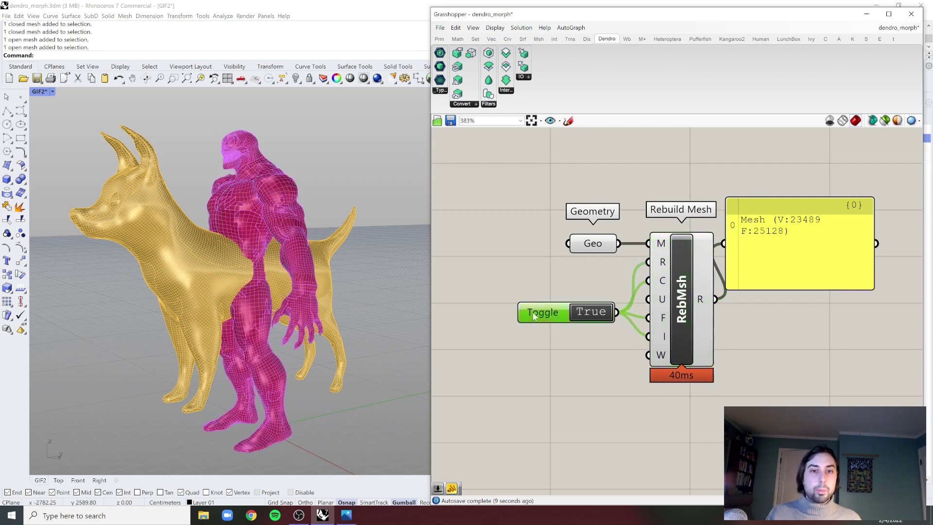
{"action": "left_click_drag", "start_coordinate": [532, 312], "coordinate": [530, 310]}
- Delete the panel attached to the Rebuild Mesh output
{"action": "left_click", "coordinate": [806, 312]}
{"action": "right_click_drag", "start_coordinate": [806, 312], "coordinate": [745, 312]}
{"action": "left_click", "coordinate": [734, 275]}
{"action": "scroll", "coordinate": [734, 275], "scroll_direction": "down", "scroll_amount": 3}
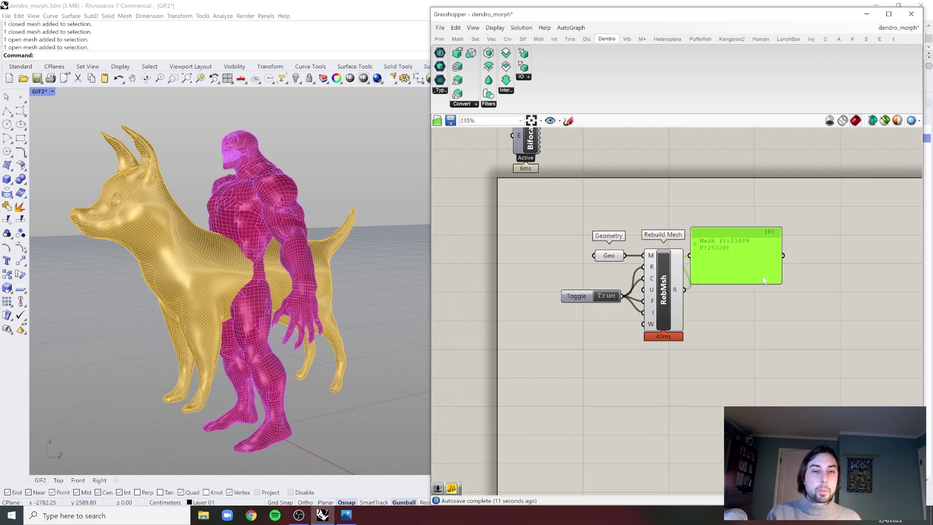
{"action": "scroll", "coordinate": [763, 281], "scroll_direction": "up", "scroll_amount": 1}
{"action": "key", "text": "Delete"}
{"action": "scroll", "coordinate": [731, 270], "scroll_direction": "up", "scroll_amount": 1}
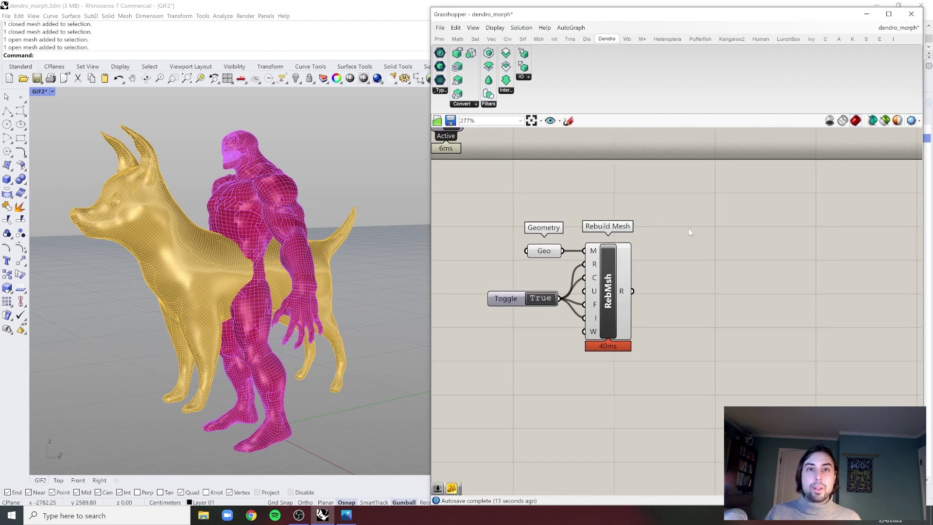
- Place a Mesh to Volume component beside Rebuild Mesh and connect the Rebuild Mesh output to its M input
{"action": "left_click", "coordinate": [471, 104]}
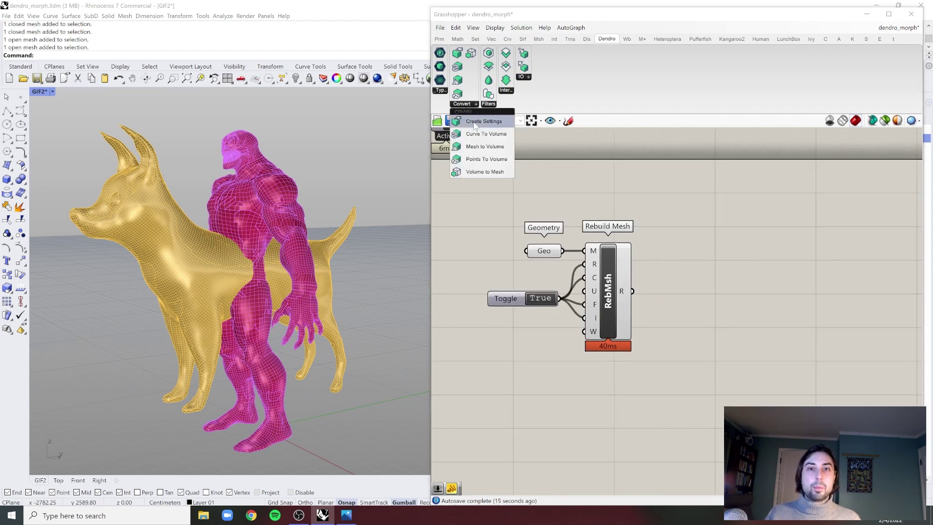
{"action": "left_click", "coordinate": [497, 144]}
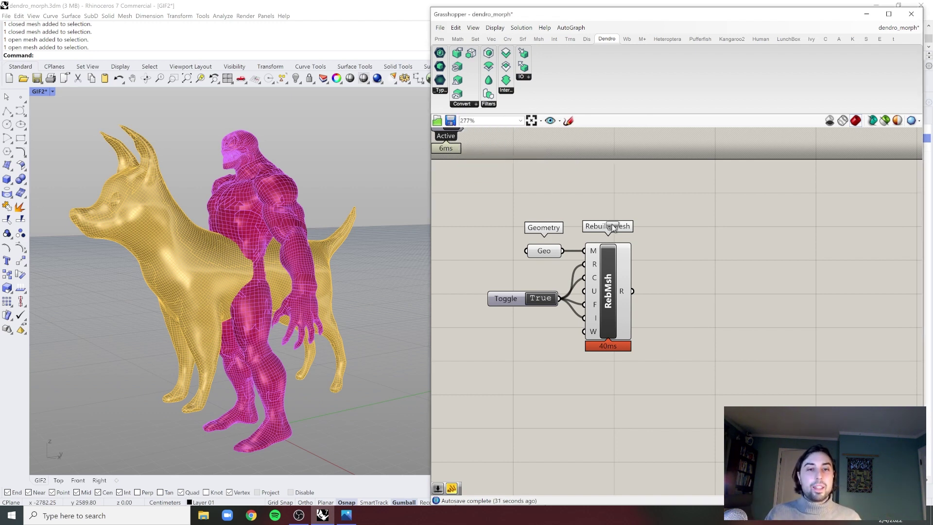
{"action": "left_click", "coordinate": [684, 266]}
{"action": "left_click_drag", "start_coordinate": [684, 266], "coordinate": [700, 288]}
{"action": "left_click", "coordinate": [681, 240]}
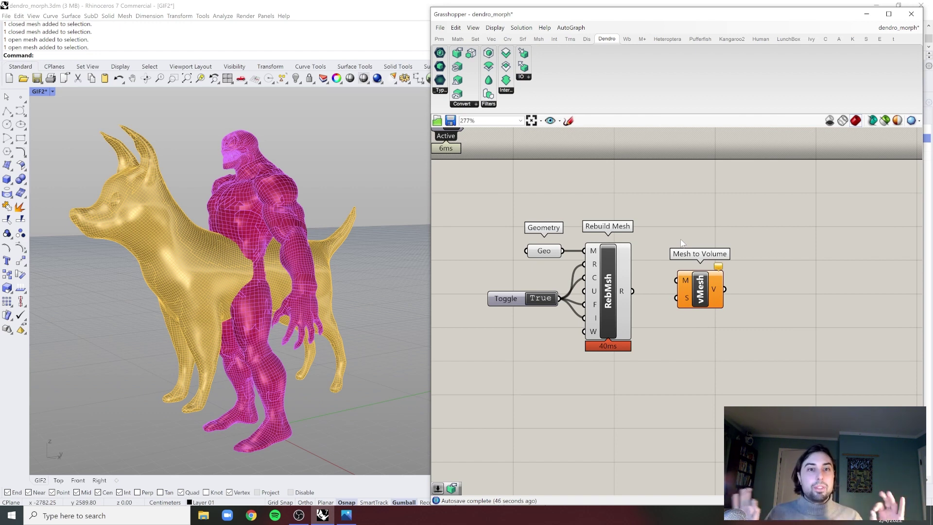
{"action": "scroll", "coordinate": [670, 265], "scroll_direction": "up", "scroll_amount": 2}
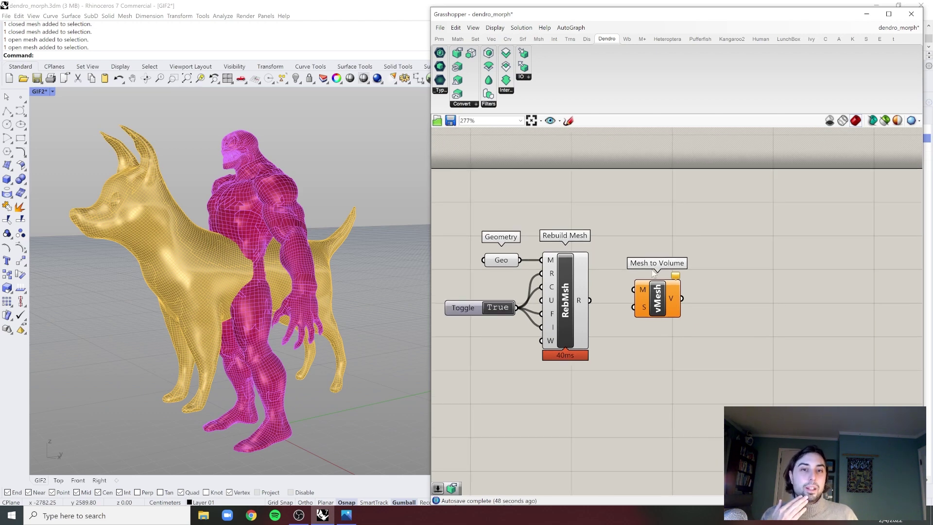
{"action": "left_click_drag", "start_coordinate": [578, 306], "coordinate": [756, 302]}
- Add a Mesh parameter between Rebuild Mesh and Mesh to Volume and connect the Rebuild Mesh output to it
{"action": "double_click", "coordinate": [679, 258]}
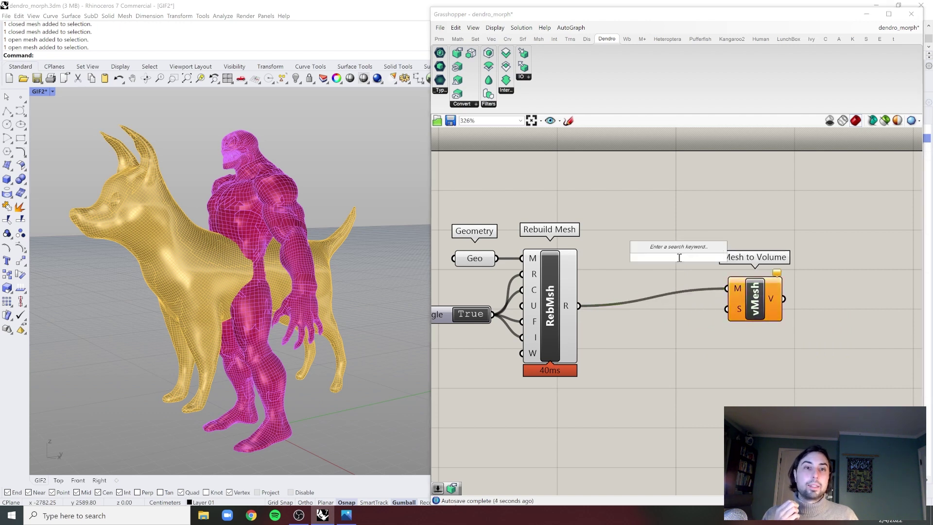
{"action": "type", "text": "mesh"}
{"action": "key", "text": "Return"}
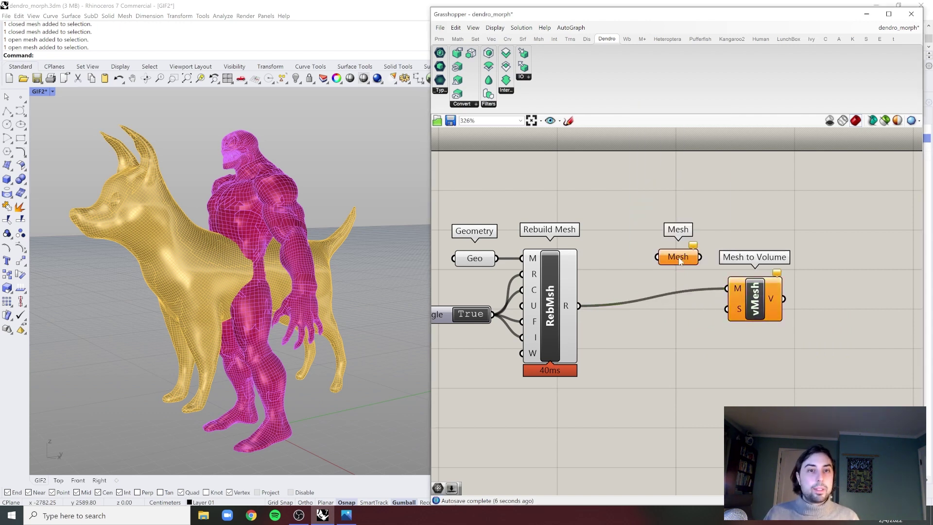
{"action": "left_click", "coordinate": [683, 258]}
{"action": "left_click_drag", "start_coordinate": [740, 289], "coordinate": [753, 291]}
{"action": "left_click_drag", "start_coordinate": [579, 306], "coordinate": [698, 307]}
- Delete the Mesh to Volume component and line the Mesh parameter up with the Rebuild Mesh output
{"action": "key", "text": "Delete"}
{"action": "left_click", "coordinate": [698, 313]}
{"action": "right_click_drag", "start_coordinate": [697, 313], "coordinate": [607, 305]}
{"action": "mouse_move", "coordinate": [602, 296]}
{"action": "left_mouse_down"}
{"action": "mouse_move", "coordinate": [606, 307]}
{"action": "mouse_move", "coordinate": [615, 297]}
{"action": "left_mouse_up"}
{"action": "left_click", "coordinate": [642, 304]}
- Place a new Mesh to Volume component, connect the Mesh parameter to its M input, and align the two
{"action": "left_click", "coordinate": [541, 165]}
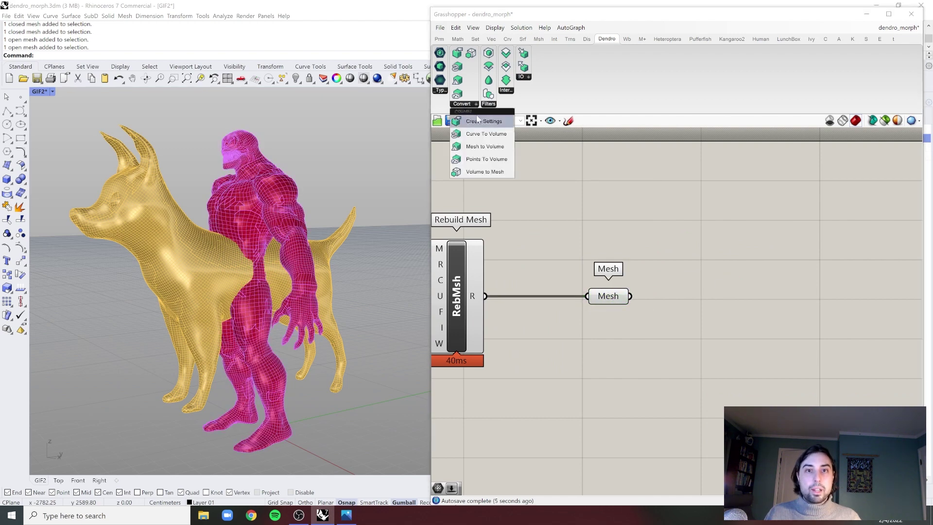
{"action": "left_click", "coordinate": [485, 146]}
{"action": "left_click", "coordinate": [771, 299]}
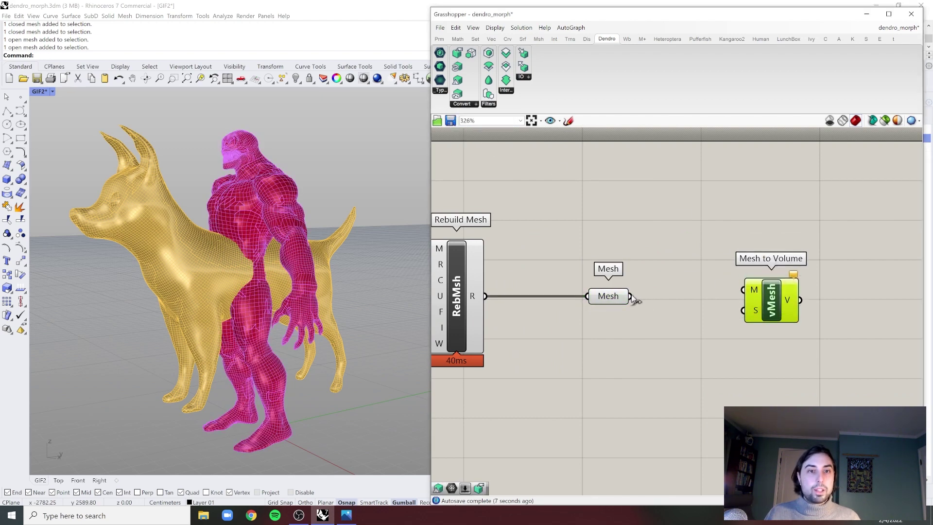
{"action": "left_click_drag", "start_coordinate": [632, 297], "coordinate": [743, 290]}
{"action": "left_click_drag", "start_coordinate": [795, 277], "coordinate": [825, 283]}
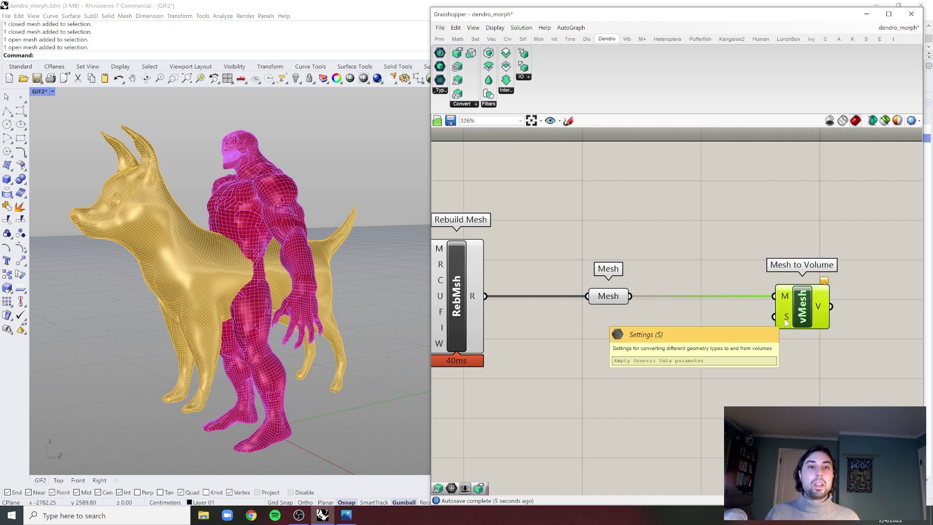
- Place a Dendro Create Settings component below the Mesh parameter and widen the Grasshopper window
{"action": "left_click", "coordinate": [463, 104]}
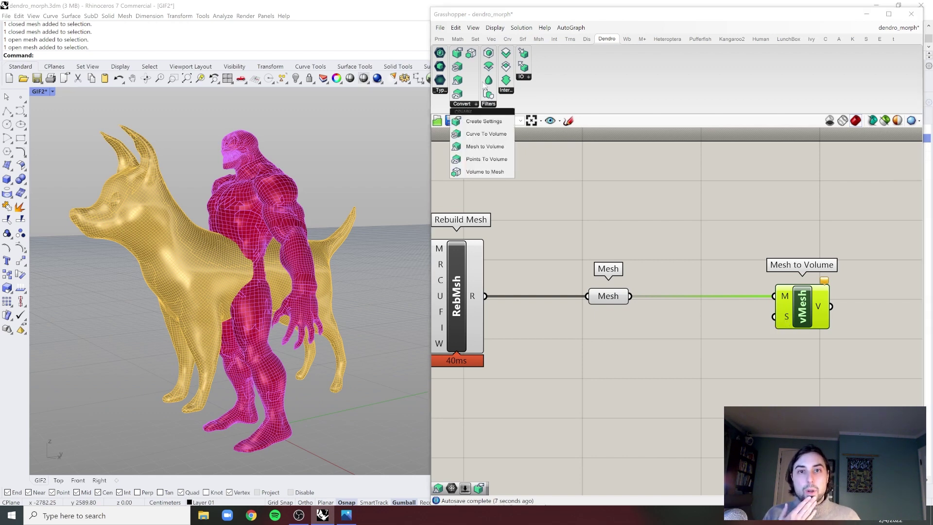
{"action": "left_click", "coordinate": [485, 123]}
{"action": "left_click", "coordinate": [675, 396]}
{"action": "right_click_drag", "start_coordinate": [749, 390], "coordinate": [736, 336]}
{"action": "scroll", "coordinate": [615, 319], "scroll_direction": "down", "scroll_amount": 2}
{"action": "scroll", "coordinate": [696, 333], "scroll_direction": "up", "scroll_amount": 1}
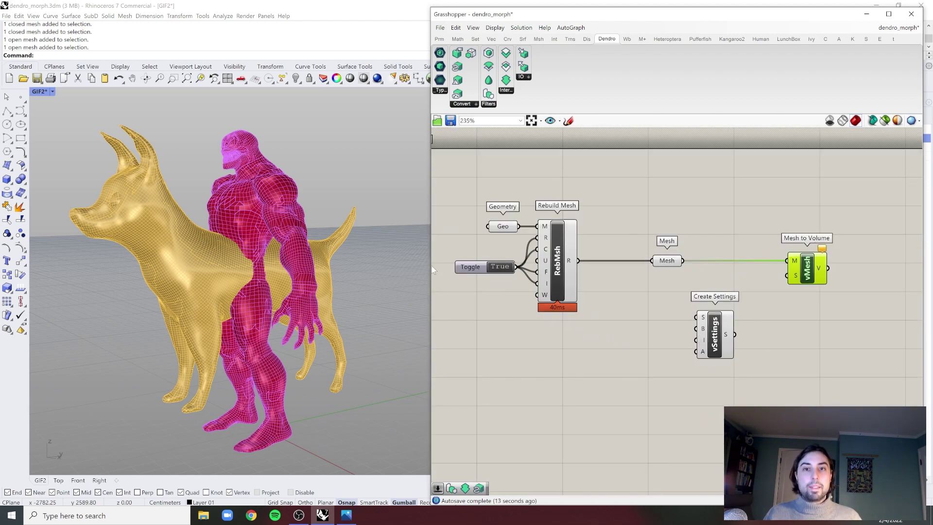
{"action": "left_click_drag", "start_coordinate": [430, 265], "coordinate": [372, 264]}
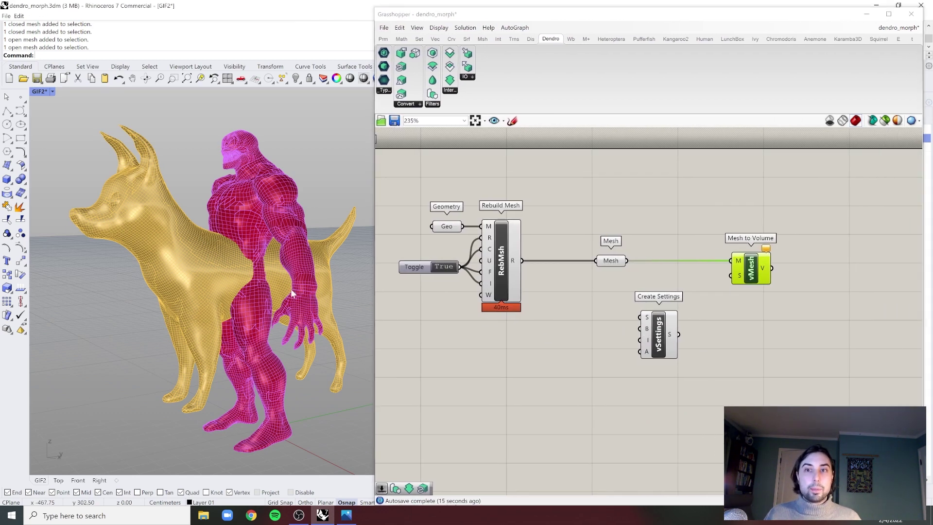
- Connect the Create Settings output to the S input of Mesh to Volume
{"action": "scroll", "coordinate": [632, 321], "scroll_direction": "up", "scroll_amount": 2}
{"action": "mouse_move", "coordinate": [655, 316]}
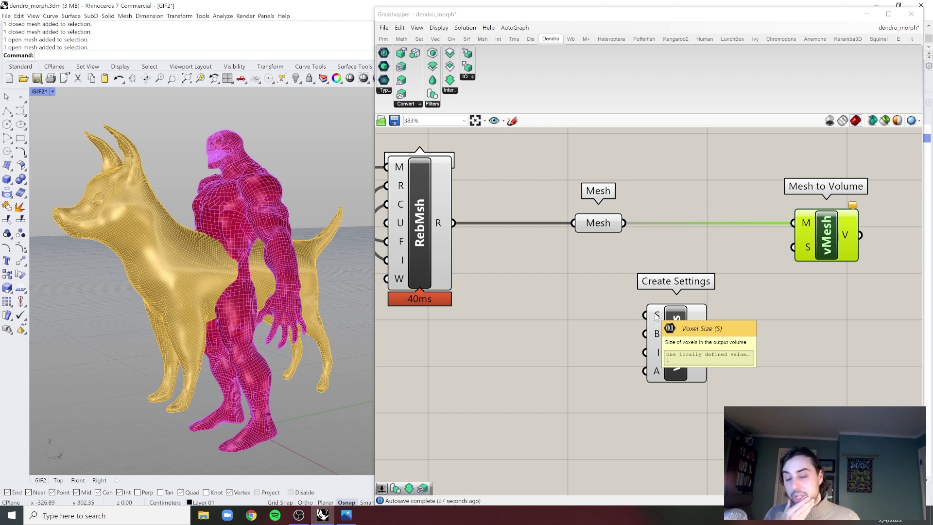
{"action": "mouse_move", "coordinate": [657, 335]}
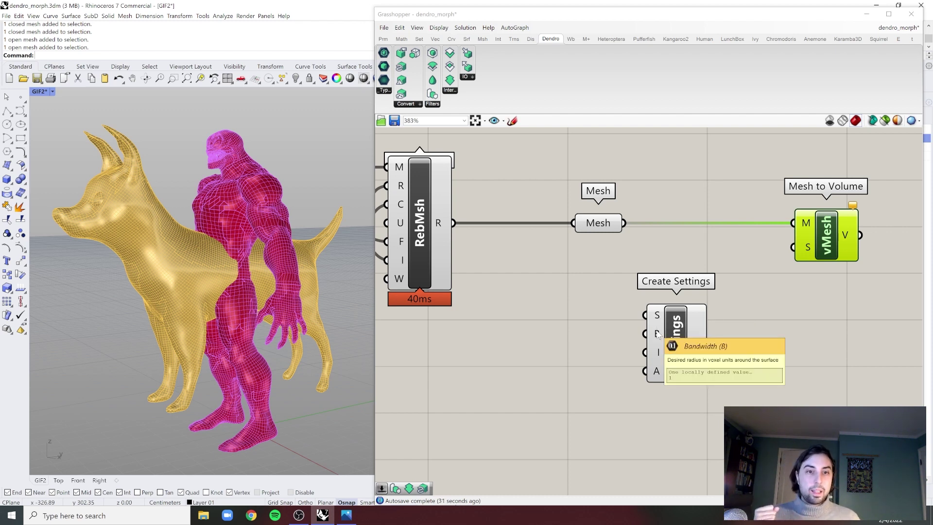
{"action": "mouse_move", "coordinate": [658, 353]}
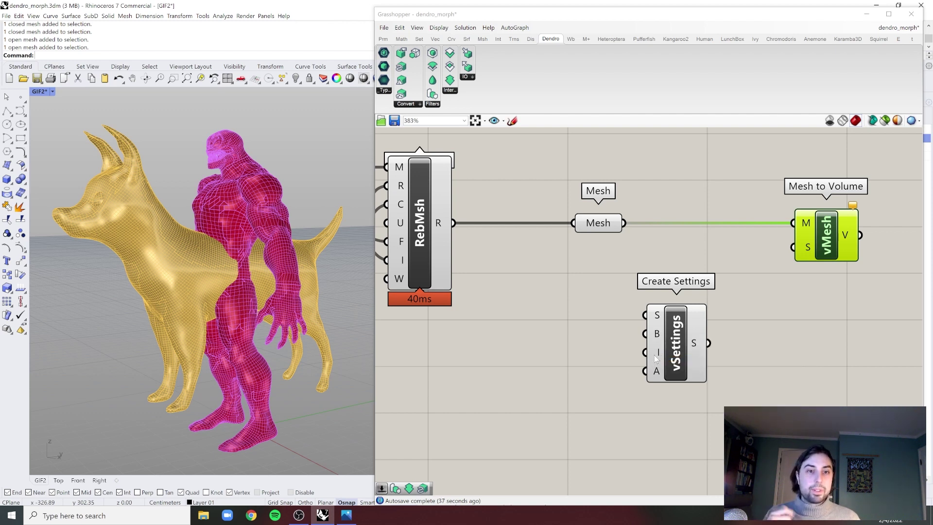
{"action": "right_click_drag", "start_coordinate": [749, 324], "coordinate": [671, 325]}
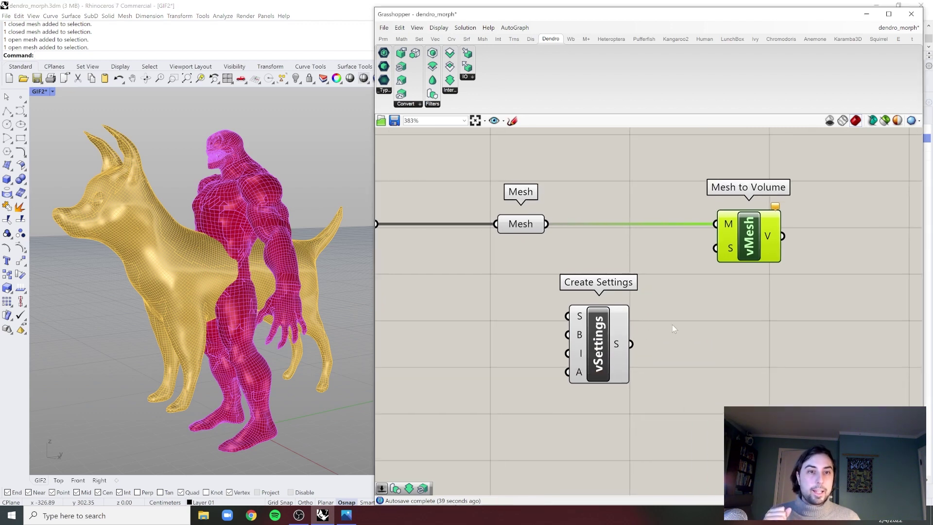
{"action": "left_click", "coordinate": [672, 325]}
{"action": "left_click_drag", "start_coordinate": [631, 344], "coordinate": [716, 248]}
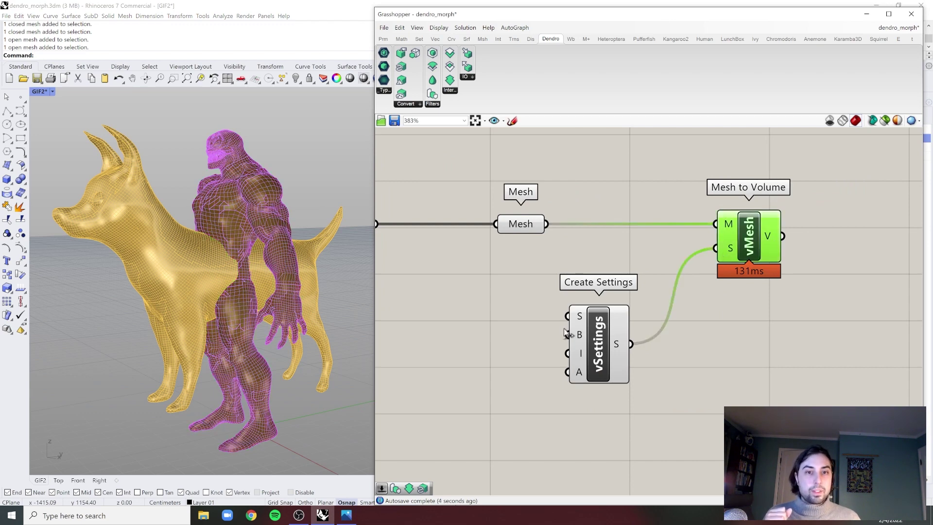
- Add a number slider set to 2 and connect it to the Voxel Size input of Create Settings
{"action": "double_click", "coordinate": [519, 316]}
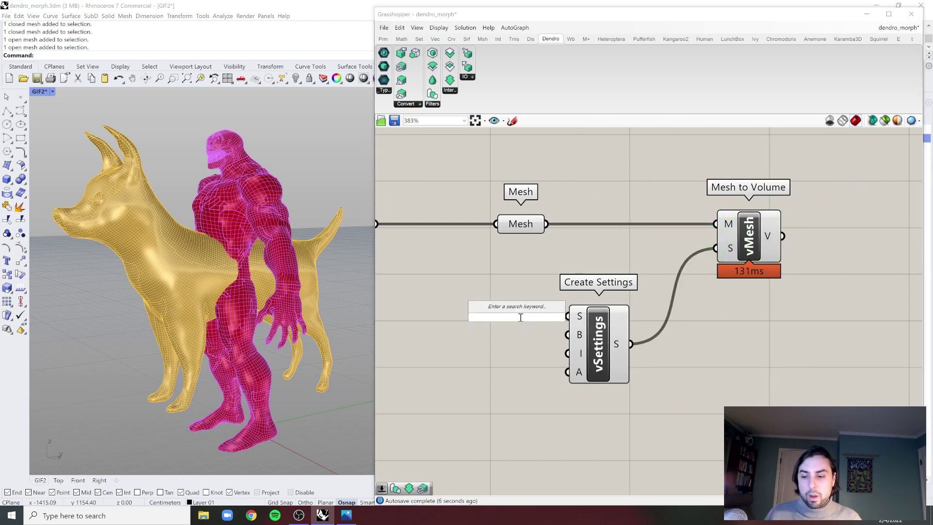
{"action": "type", "text": "slider"}
{"action": "key", "text": "Return"}
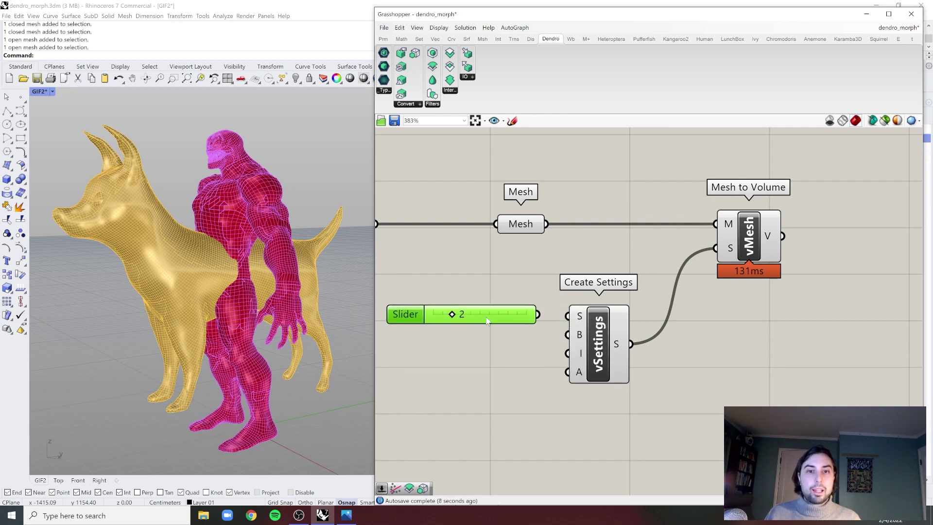
{"action": "left_click_drag", "start_coordinate": [540, 319], "coordinate": [567, 316]}
{"action": "left_click_drag", "start_coordinate": [491, 324], "coordinate": [490, 321]}
{"action": "scroll", "coordinate": [877, 287], "scroll_direction": "down", "scroll_amount": 4}
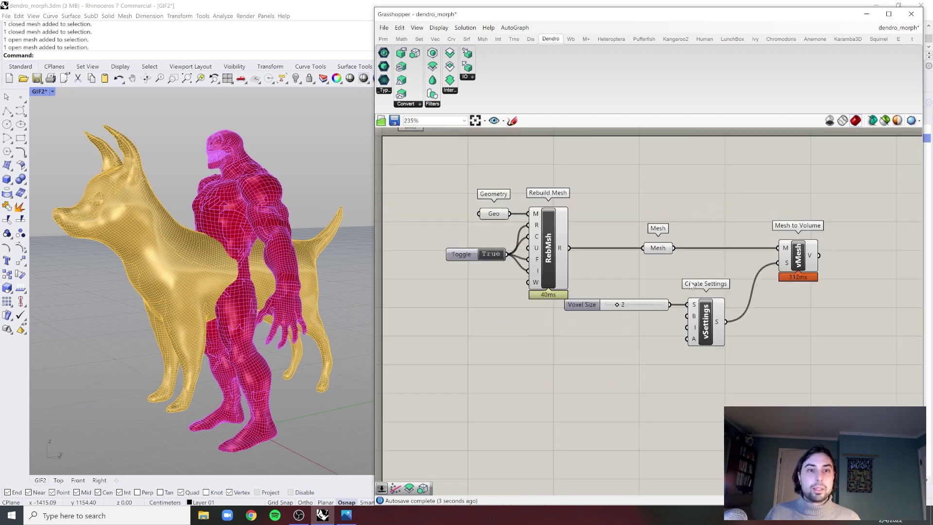
- Move Create Settings and its Voxel Size slider closer to Mesh to Volume
{"action": "left_click_drag", "start_coordinate": [721, 288], "coordinate": [743, 323]}
{"action": "left_click", "coordinate": [805, 324]}
{"action": "right_click_drag", "start_coordinate": [806, 324], "coordinate": [698, 317]}
{"action": "left_click_drag", "start_coordinate": [774, 192], "coordinate": [565, 334]}
{"action": "left_click_drag", "start_coordinate": [641, 333], "coordinate": [701, 330]}
{"action": "left_click", "coordinate": [787, 316]}
- Add a Volume parameter, connect the Mesh to Volume output to it, and place it right beside that component
{"action": "double_click", "coordinate": [833, 241]}
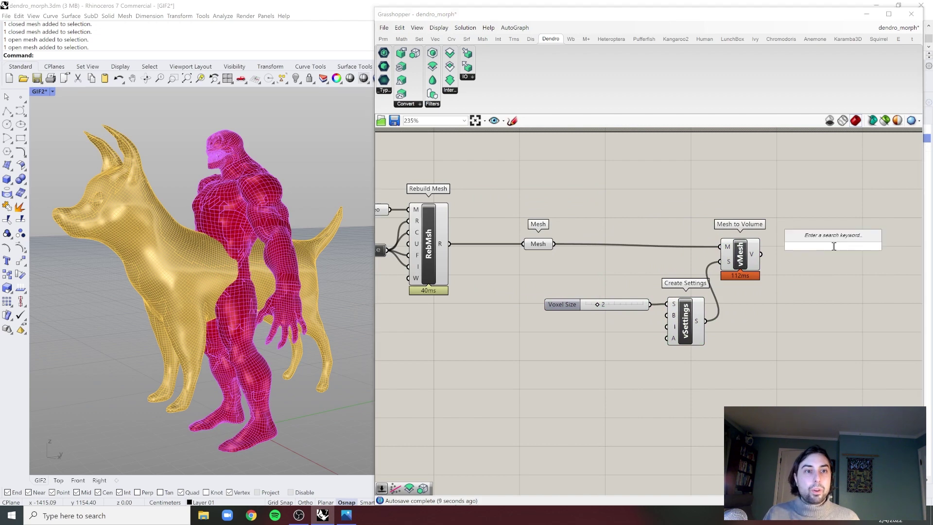
{"action": "type", "text": "volum"}
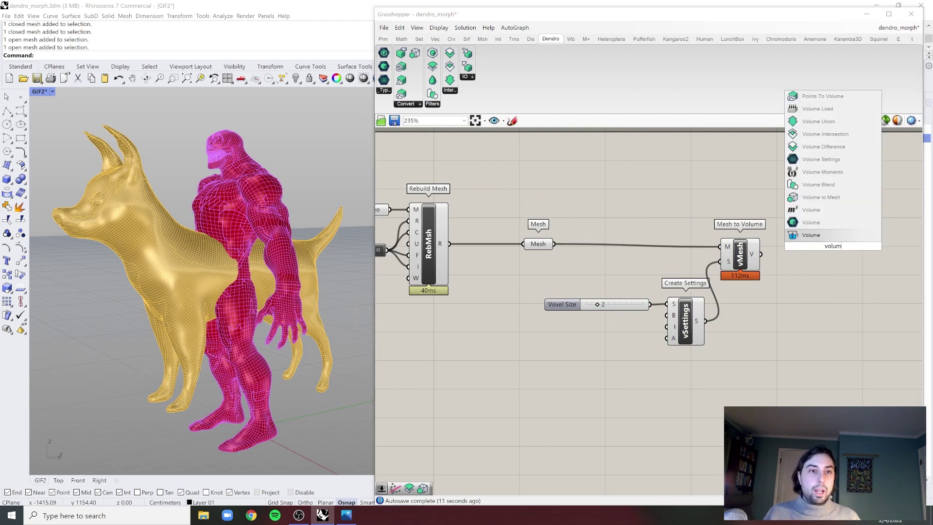
{"action": "key", "text": "Return"}
{"action": "scroll", "coordinate": [833, 249], "scroll_direction": "up", "scroll_amount": 3}
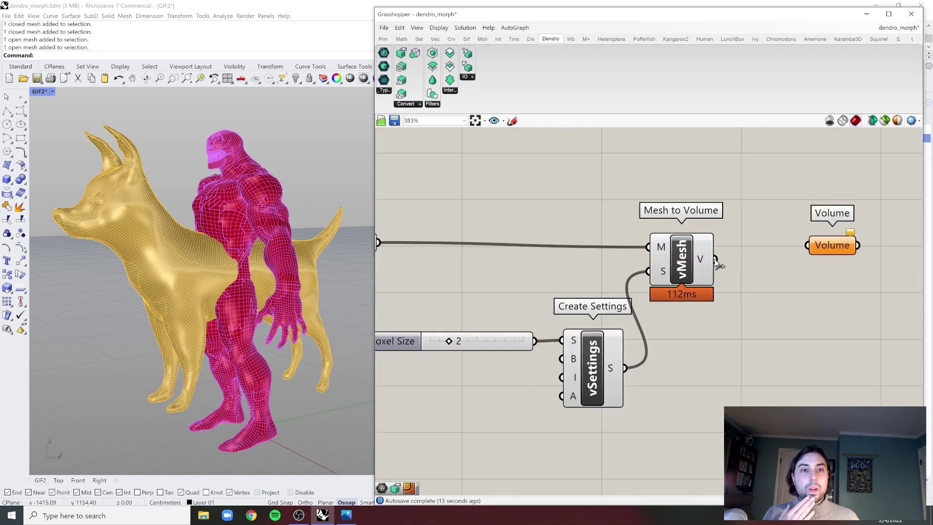
{"action": "left_click_drag", "start_coordinate": [687, 258], "coordinate": [762, 261]}
{"action": "left_click", "coordinate": [793, 220]}
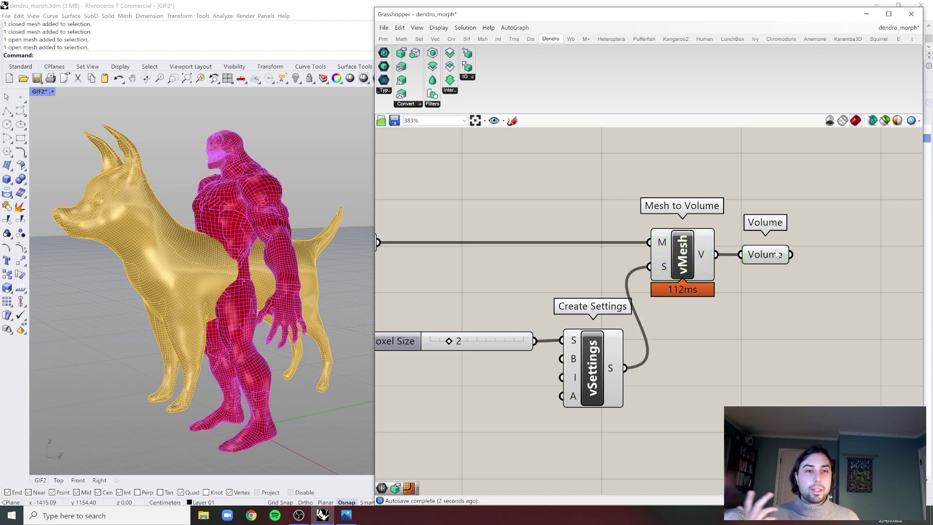
{"action": "scroll", "coordinate": [757, 255], "scroll_direction": "down", "scroll_amount": 1}
{"action": "right_click_drag", "start_coordinate": [747, 228], "coordinate": [722, 255]}
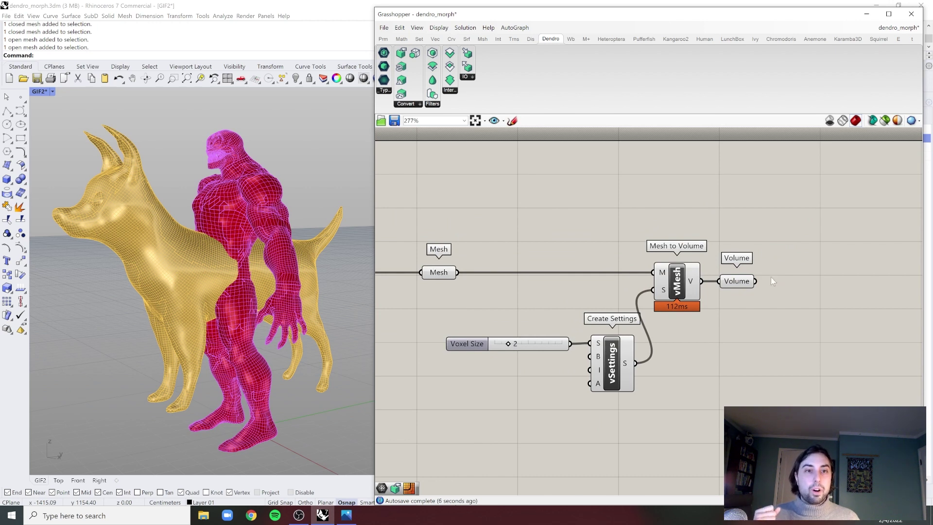
{"action": "left_click_drag", "start_coordinate": [457, 272], "coordinate": [525, 384]}
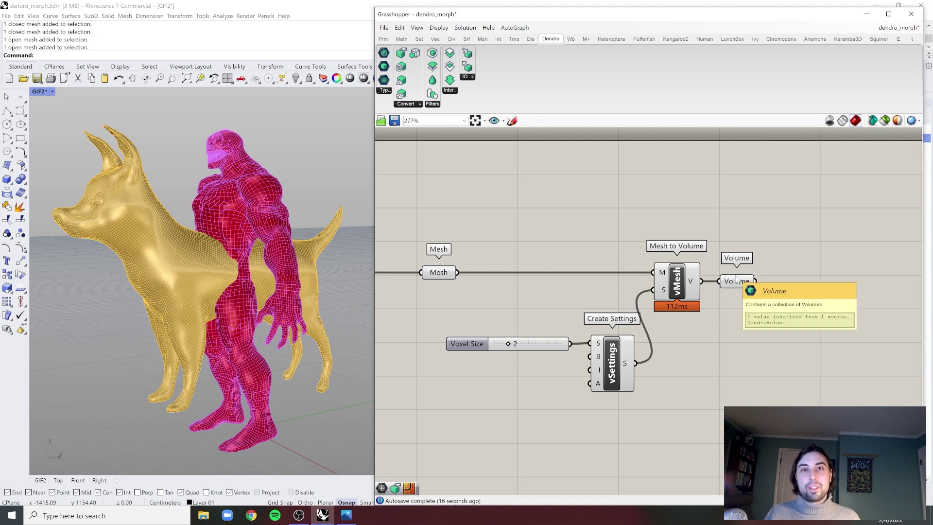
{"action": "right_click_drag", "start_coordinate": [691, 239], "coordinate": [629, 230]}
{"action": "right_click_drag", "start_coordinate": [683, 268], "coordinate": [696, 262]}
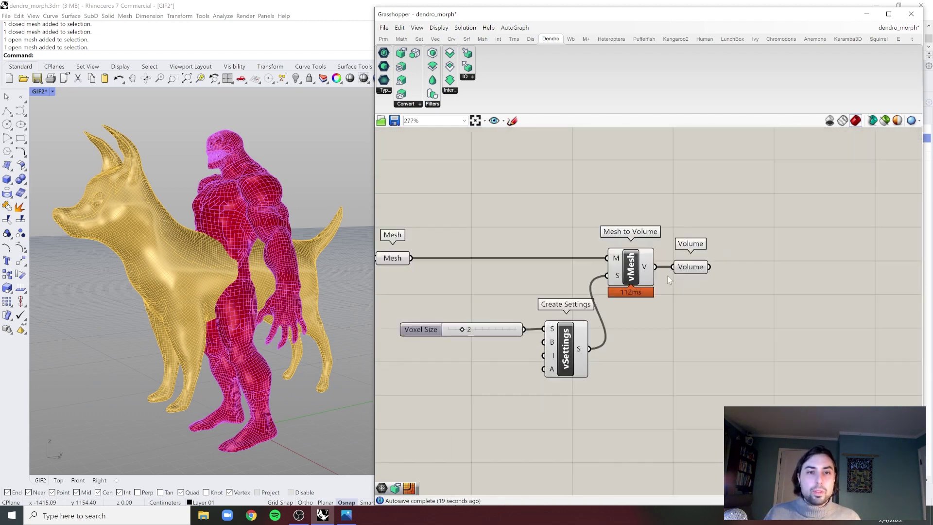
{"action": "left_click", "coordinate": [697, 269]}
{"action": "left_click", "coordinate": [775, 272]}
{"action": "scroll", "coordinate": [751, 271], "scroll_direction": "down", "scroll_amount": 2}
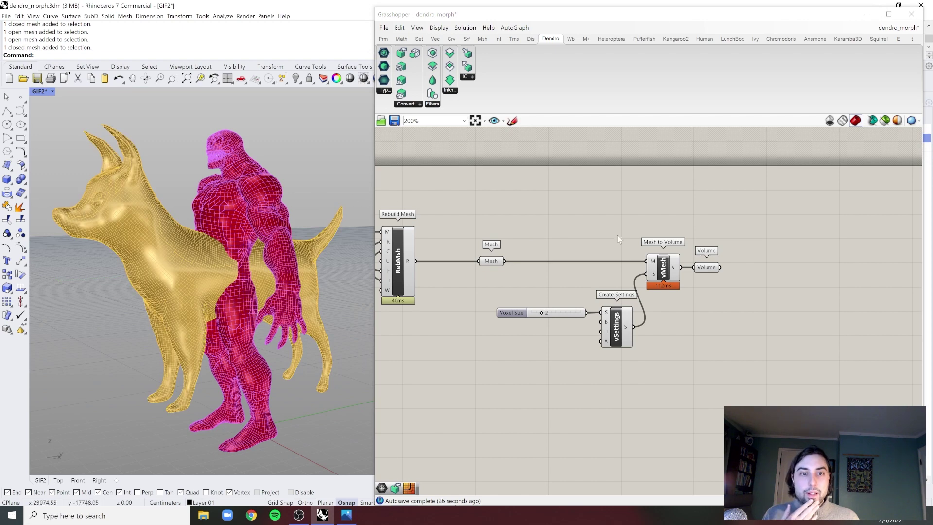
- Place a Volume Blend component to the lower right of the Volume parameter
{"action": "left_click", "coordinate": [432, 103]}
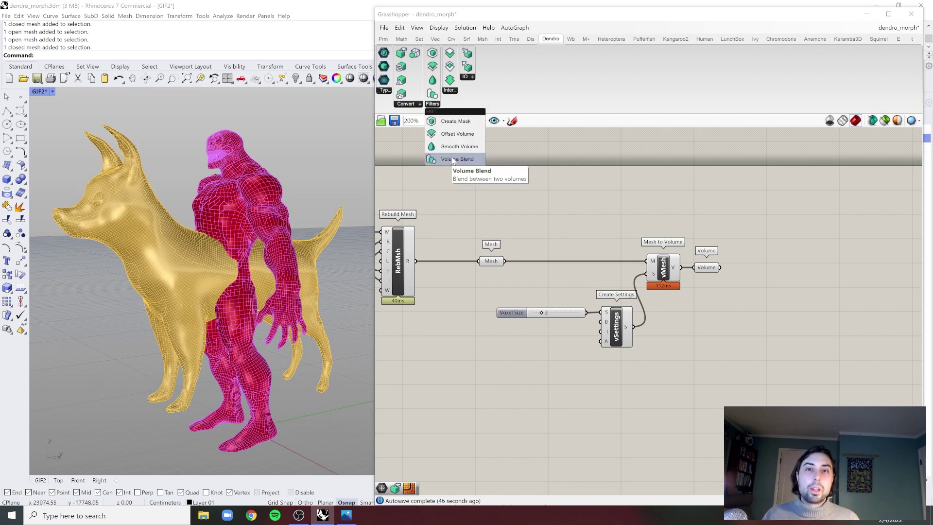
{"action": "left_click", "coordinate": [451, 159]}
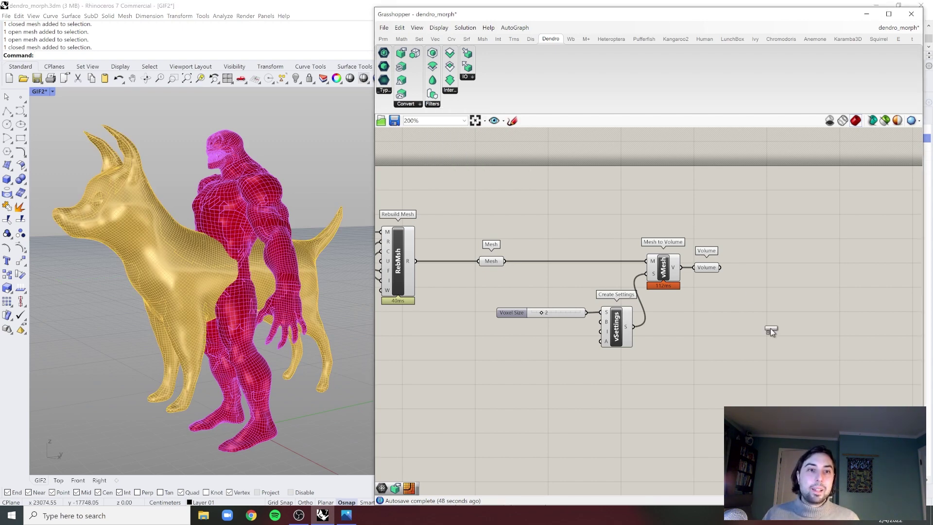
{"action": "left_click", "coordinate": [809, 340]}
{"action": "scroll", "coordinate": [786, 305], "scroll_direction": "up", "scroll_amount": 2}
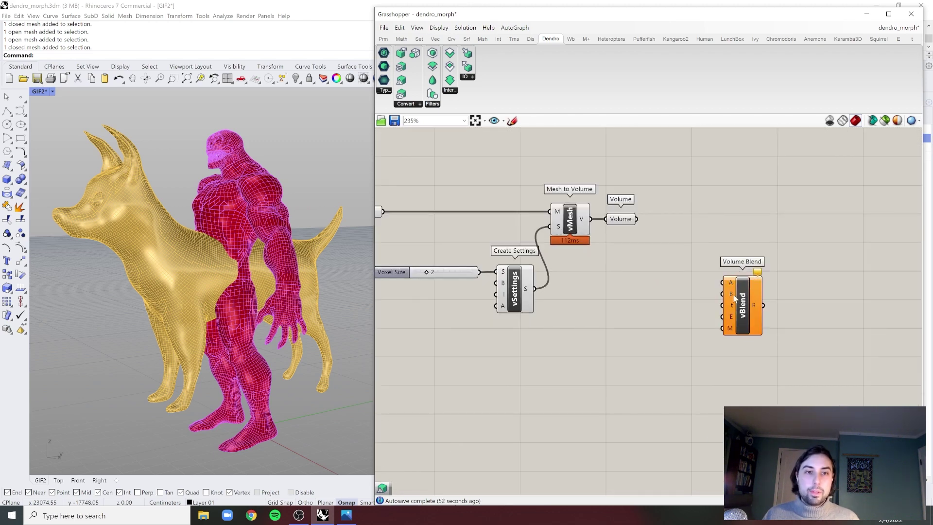
{"action": "mouse_move", "coordinate": [733, 306]}
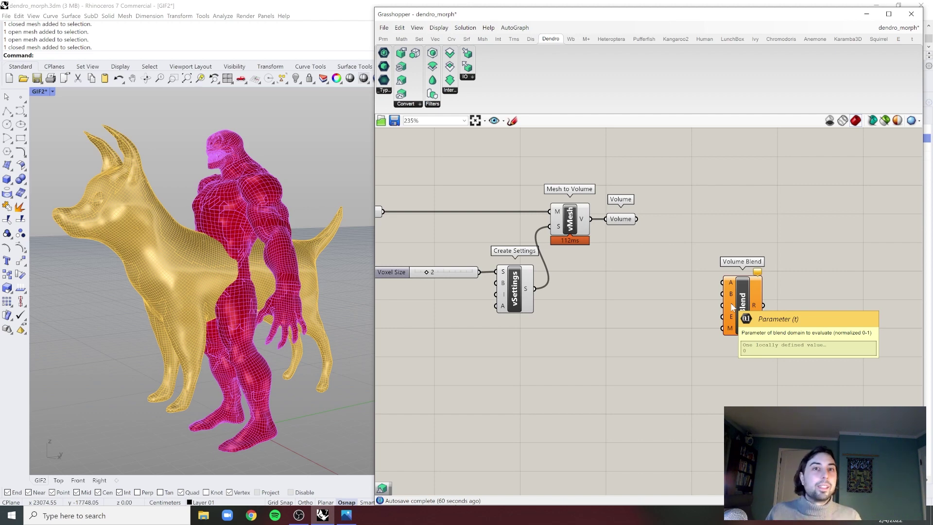
{"action": "scroll", "coordinate": [686, 305], "scroll_direction": "down", "scroll_amount": 1}
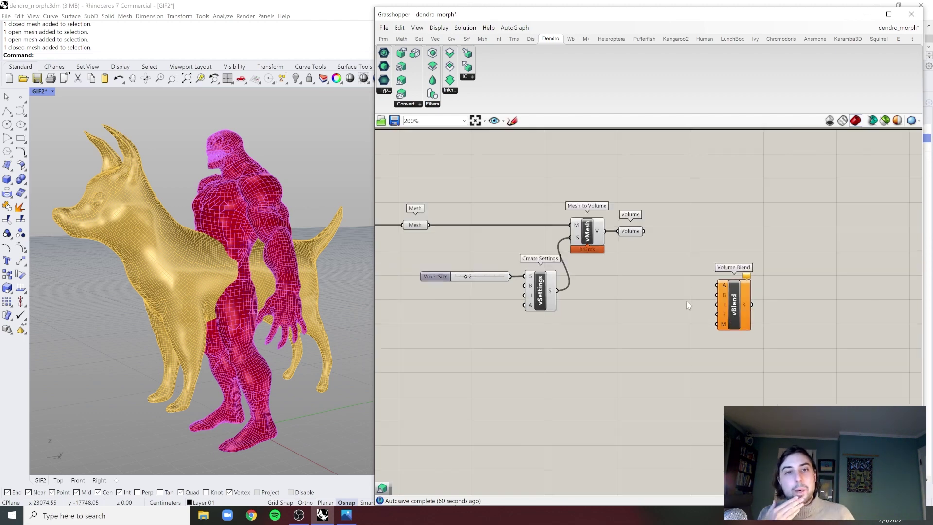
- Nudge Create Settings and its Voxel Size slider slightly upward, closer beneath the mesh wire
{"action": "scroll", "coordinate": [562, 276], "scroll_direction": "up", "scroll_amount": 2}
{"action": "left_click_drag", "start_coordinate": [537, 241], "coordinate": [440, 311]}
{"action": "left_click_drag", "start_coordinate": [535, 309], "coordinate": [533, 299]}
{"action": "left_click", "coordinate": [664, 302]}
- Add a second Geometry parameter below the Venom mesh chain and reference the dog mesh in it
{"action": "scroll", "coordinate": [635, 304], "scroll_direction": "down", "scroll_amount": 3}
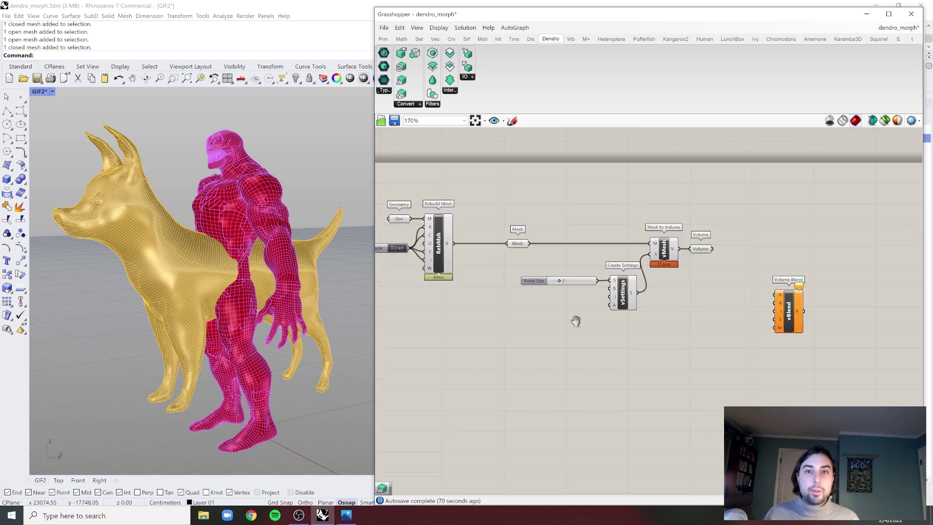
{"action": "double_click", "coordinate": [500, 327]}
{"action": "type", "text": "geometry"}
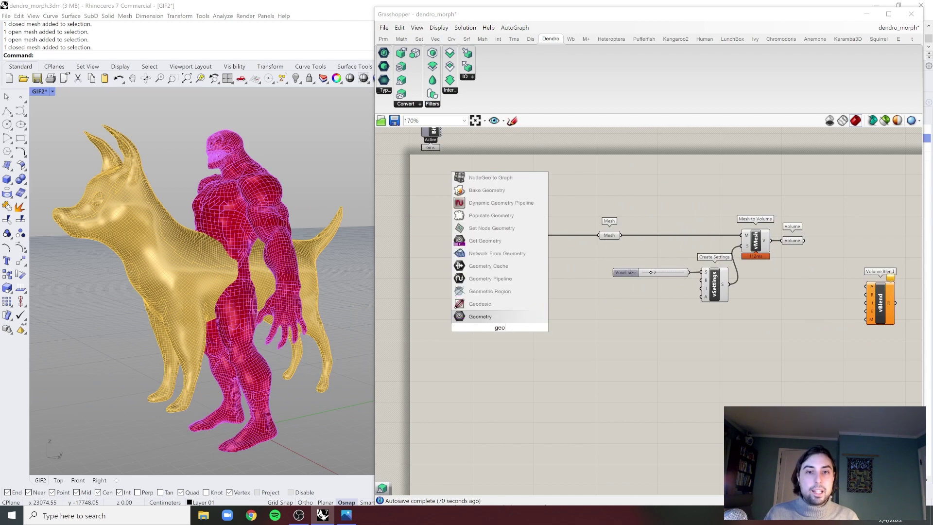
{"action": "key", "text": "Return"}
{"action": "left_click", "coordinate": [229, 213]}
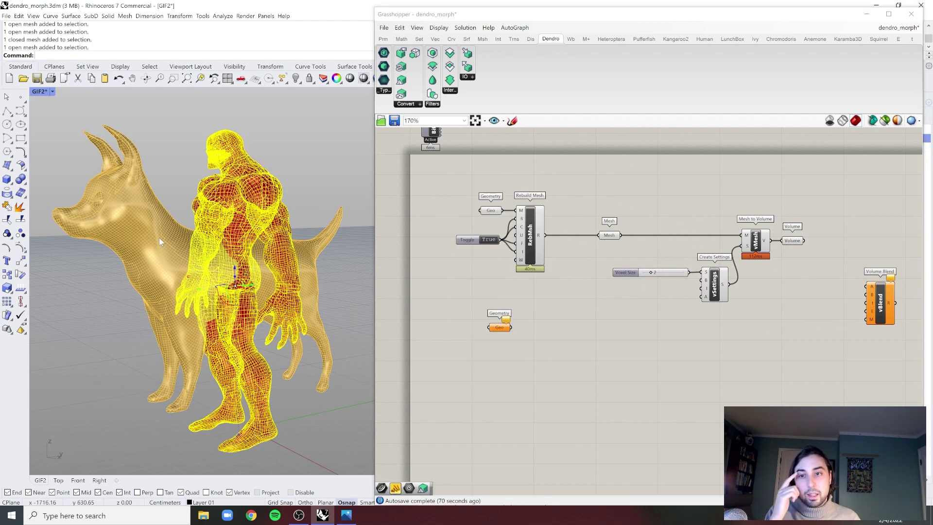
{"action": "left_click", "coordinate": [158, 237]}
{"action": "right_click", "coordinate": [497, 328]}
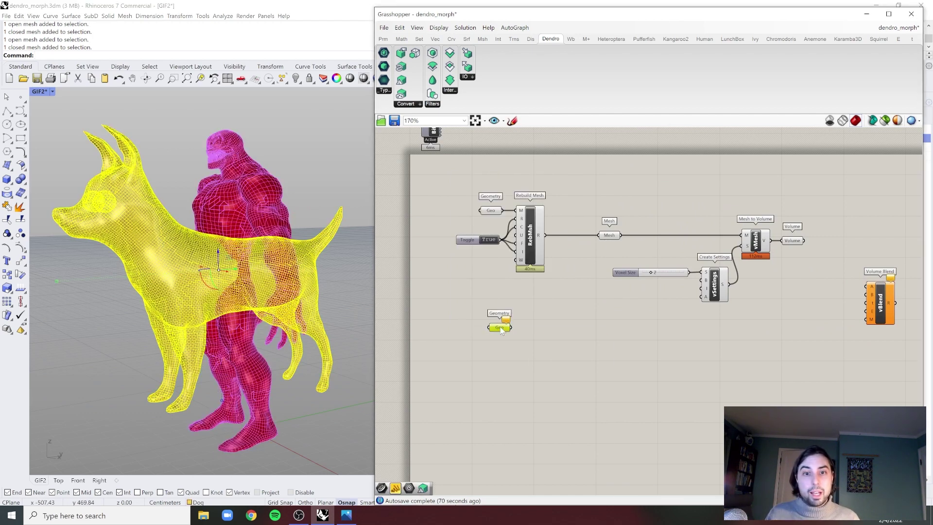
{"action": "left_click", "coordinate": [535, 429]}
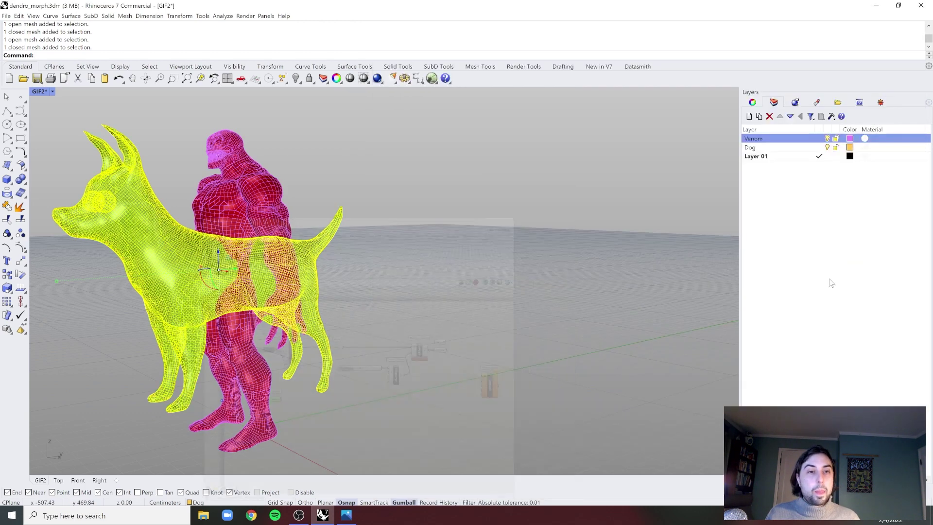
- Hide the Venom and Dog layers in Rhino and return to the Grasshopper canvas
{"action": "left_click", "coordinate": [828, 139]}
{"action": "left_click", "coordinate": [827, 147]}
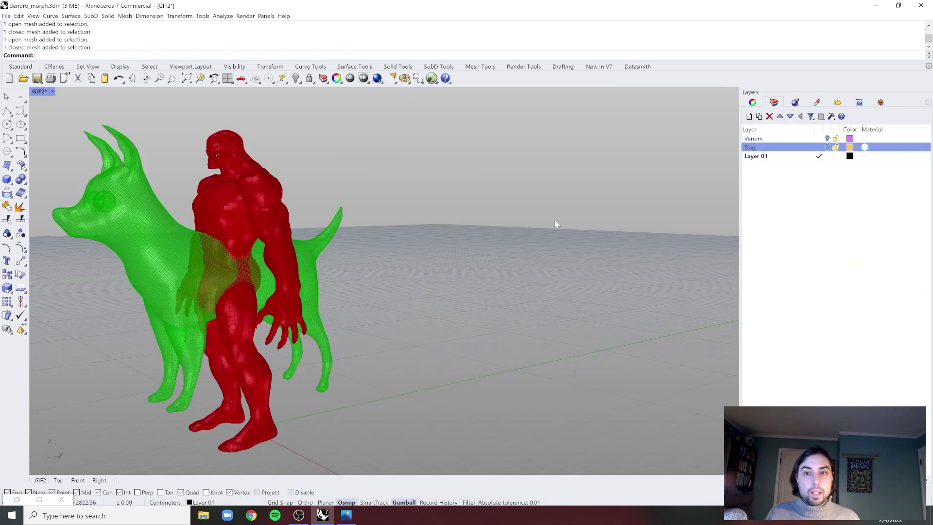
{"action": "left_click", "coordinate": [17, 500]}
{"action": "left_click", "coordinate": [675, 287]}
- Add a panel beside the dog's Geometry parameter and connect the parameter to it to inspect the data
{"action": "scroll", "coordinate": [513, 320], "scroll_direction": "up", "scroll_amount": 2}
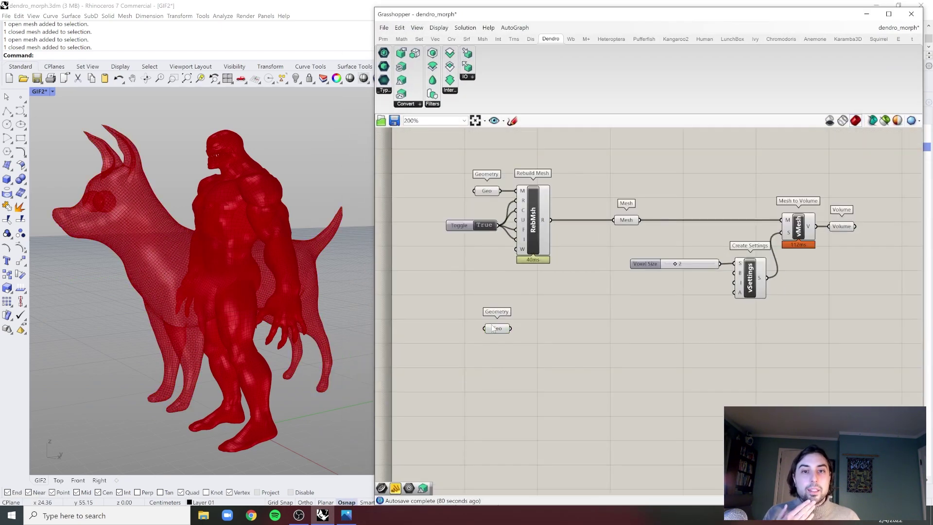
{"action": "double_click", "coordinate": [590, 339]}
{"action": "type", "text": "//"}
{"action": "key", "text": "Return"}
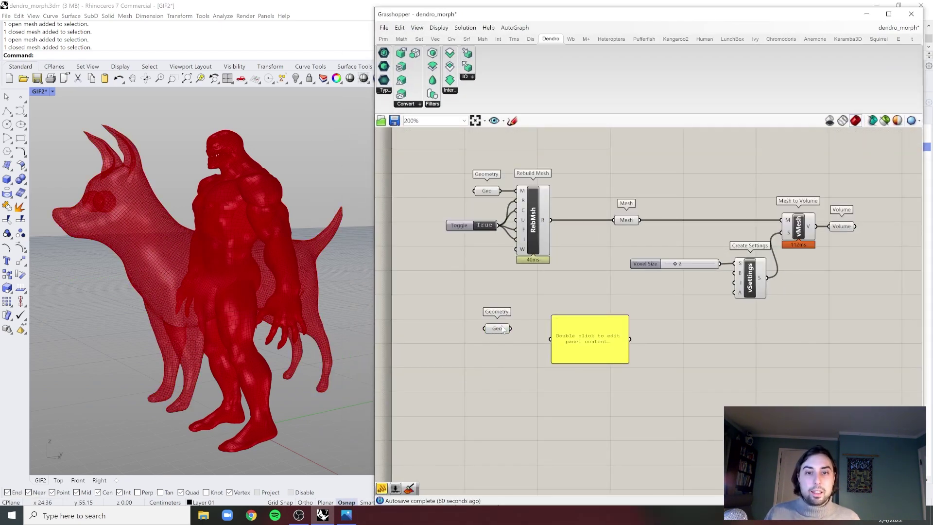
{"action": "left_click_drag", "start_coordinate": [511, 329], "coordinate": [567, 334]}
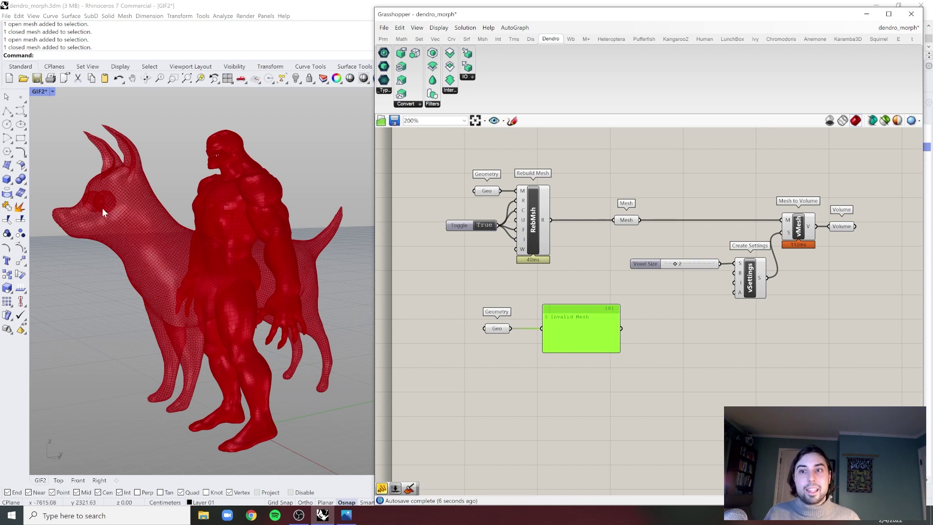
- Place a Disjoint Mesh component between the dog's Geometry parameter and the panel, wiring it to both
{"action": "double_click", "coordinate": [508, 363]}
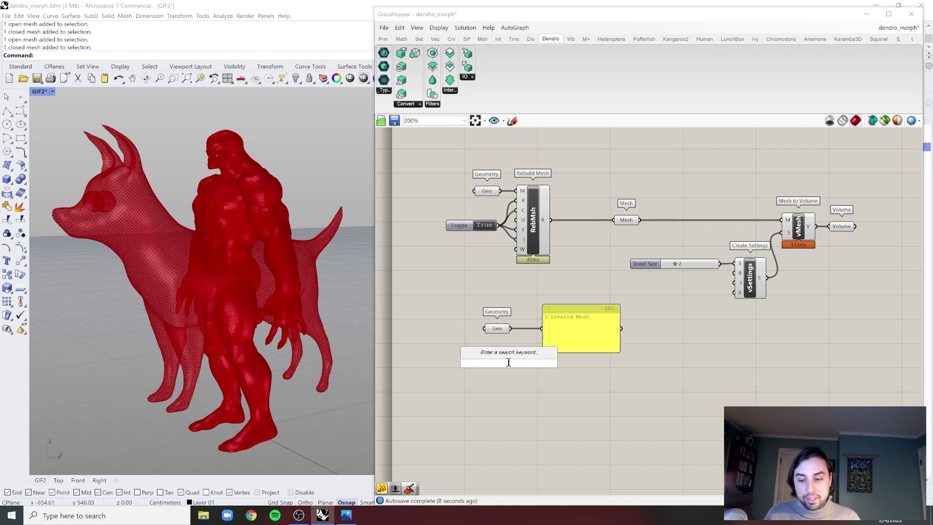
{"action": "type", "text": "dis"}
{"action": "key", "text": "Up"}
{"action": "key", "text": "Up"}
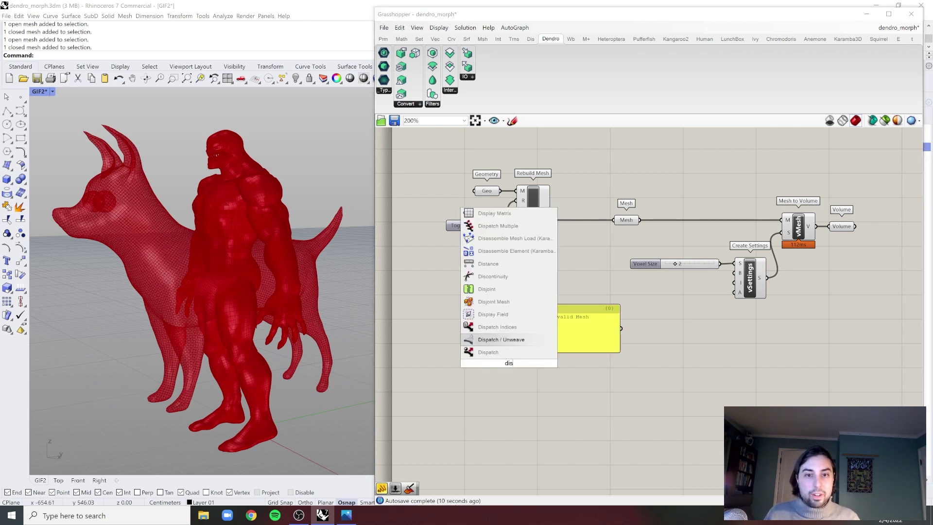
{"action": "key", "text": "Up"}
{"action": "key", "text": "Up"}
{"action": "key", "text": "Return"}
{"action": "scroll", "coordinate": [559, 325], "scroll_direction": "up", "scroll_amount": 1}
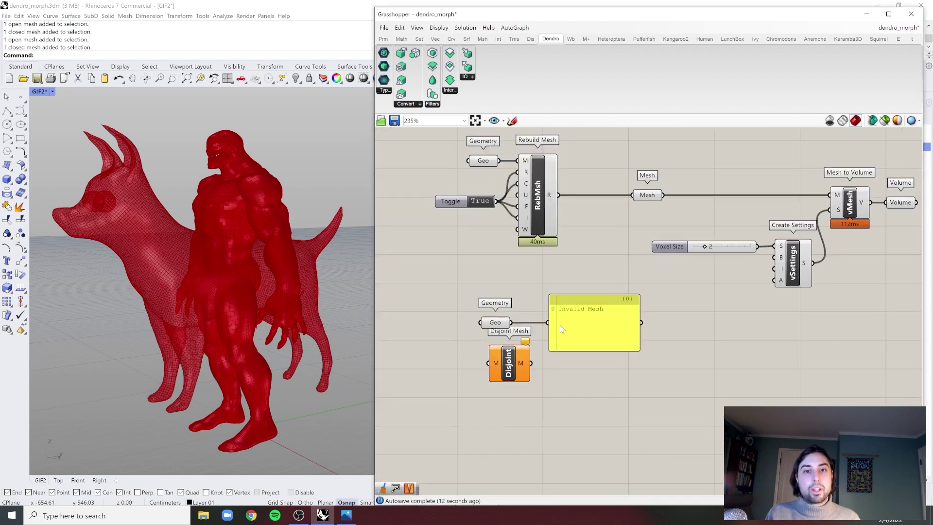
{"action": "left_click", "coordinate": [623, 329]}
{"action": "left_click_drag", "start_coordinate": [503, 370], "coordinate": [546, 329]}
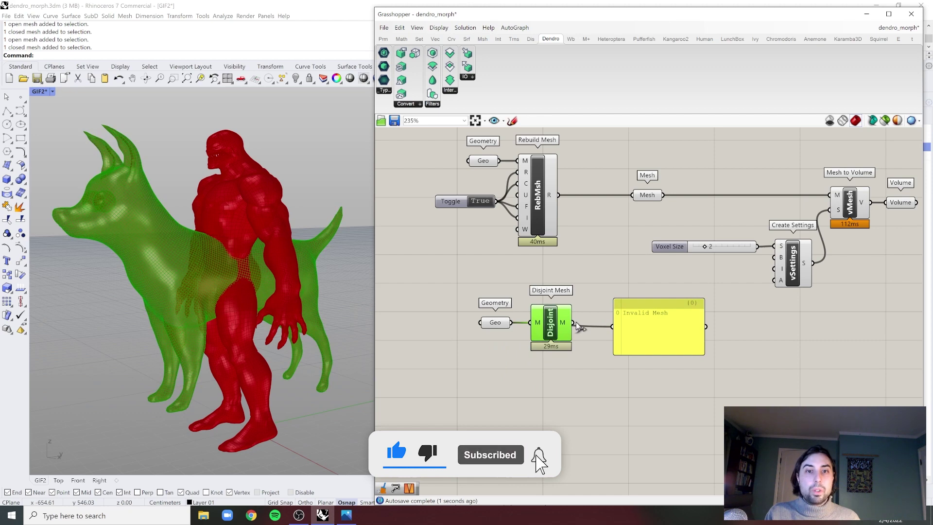
{"action": "left_click", "coordinate": [631, 324]}
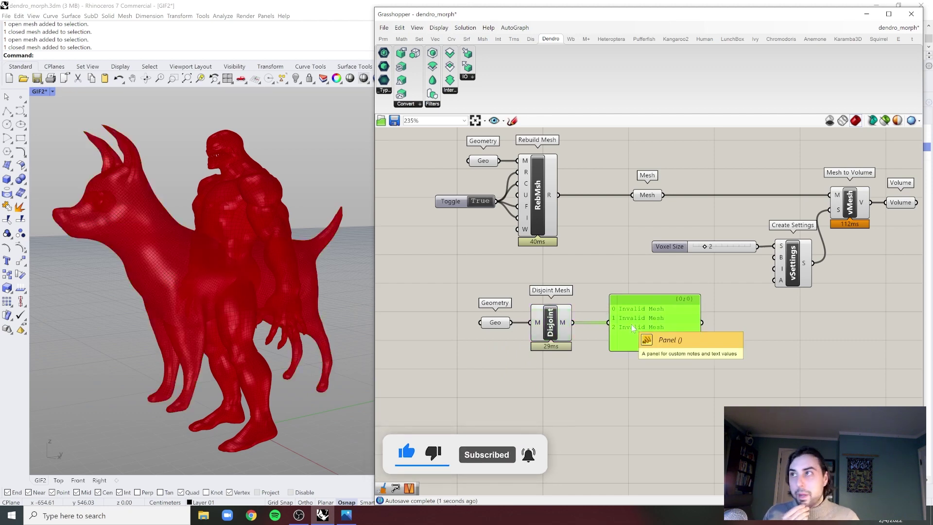
- Duplicate Rebuild Mesh with its True toggle, place the copy after Disjoint Mesh, and wire it between Disjoint Mesh and the panel
{"action": "left_click_drag", "start_coordinate": [631, 324], "coordinate": [637, 289]}
{"action": "left_click_drag", "start_coordinate": [569, 241], "coordinate": [480, 210]}
{"action": "key", "text": "ctrl+c"}
{"action": "key", "text": "ctrl+v"}
{"action": "left_click_drag", "start_coordinate": [539, 204], "coordinate": [617, 368]}
{"action": "left_click_drag", "start_coordinate": [573, 323], "coordinate": [654, 288]}
{"action": "left_click_drag", "start_coordinate": [684, 332], "coordinate": [623, 377]}
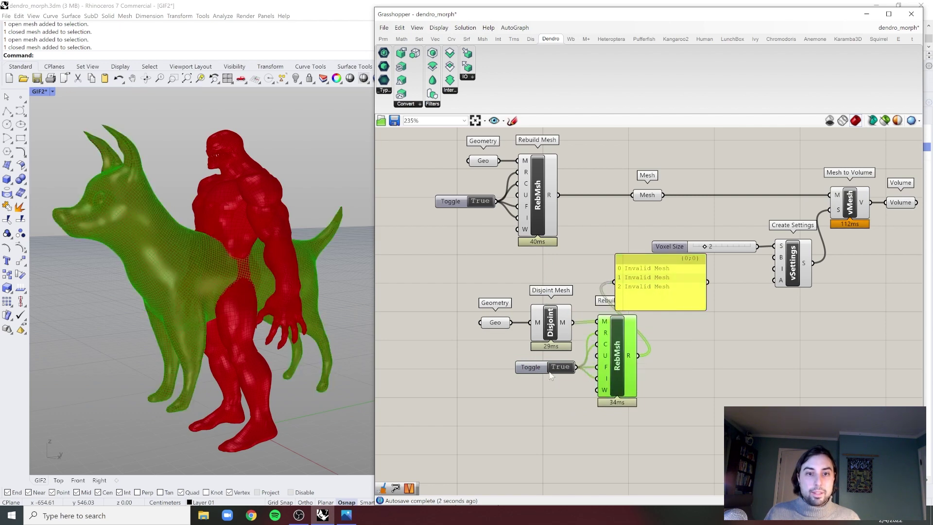
{"action": "left_click_drag", "start_coordinate": [537, 372], "coordinate": [539, 369]}
{"action": "left_click", "coordinate": [701, 365]}
- Add an Align Vertices component after the dog's Rebuild Mesh, feed it the rebuilt mesh, and connect its result to the panel
{"action": "right_click_drag", "start_coordinate": [740, 365], "coordinate": [718, 366]}
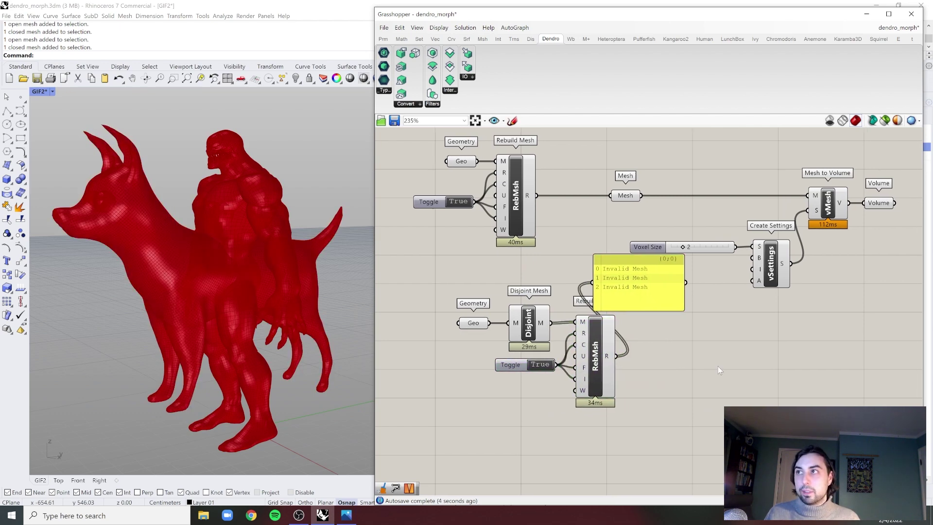
{"action": "double_click", "coordinate": [706, 363]}
{"action": "type", "text": "ali"}
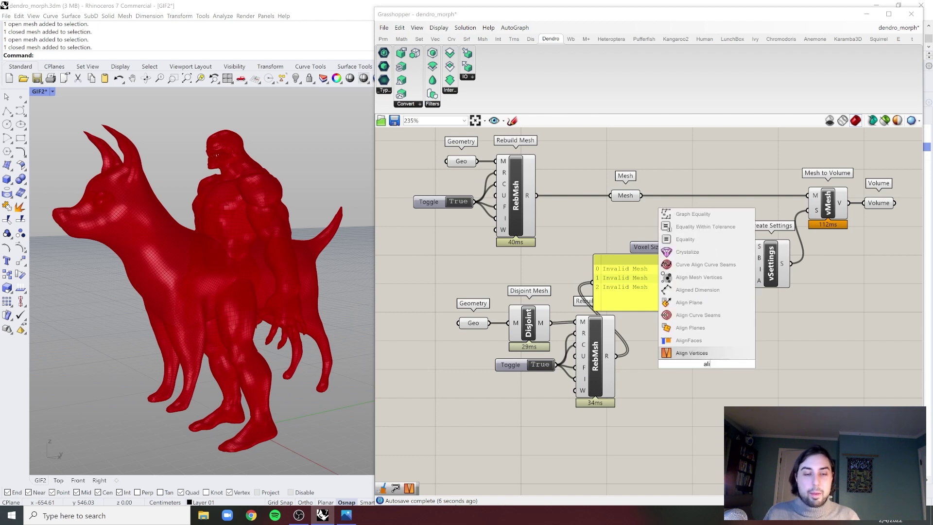
{"action": "key", "text": "Return"}
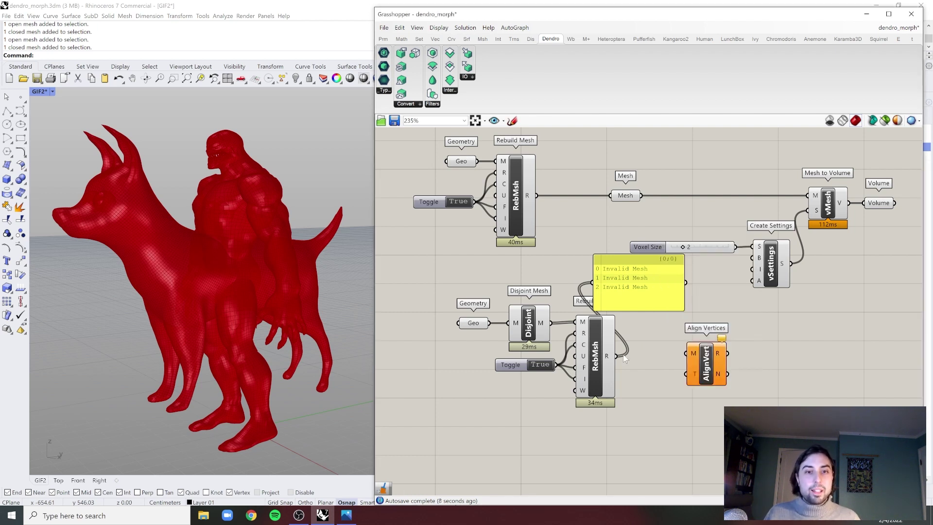
{"action": "left_click_drag", "start_coordinate": [616, 356], "coordinate": [635, 283]}
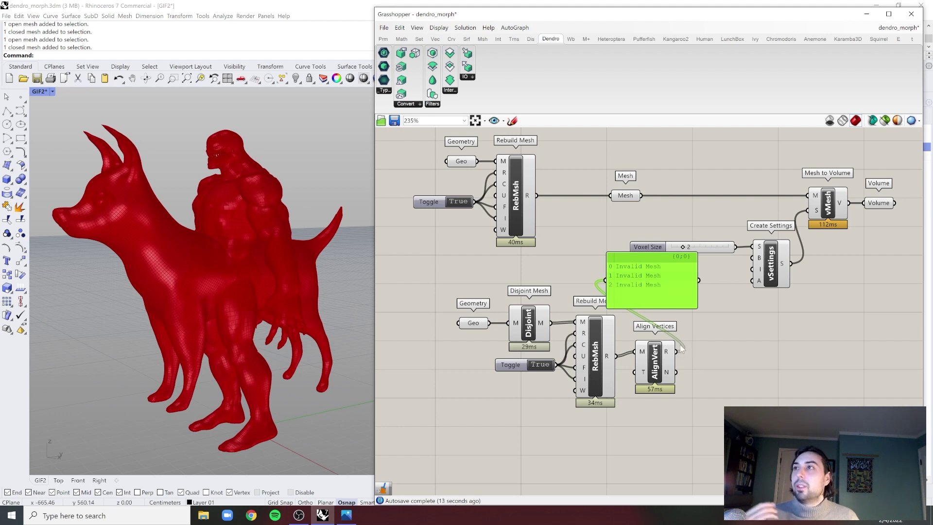
- Add a MeshDirection component after Align Vertices, feed it the aligned mesh, and connect its output to the panel
{"action": "double_click", "coordinate": [721, 367]}
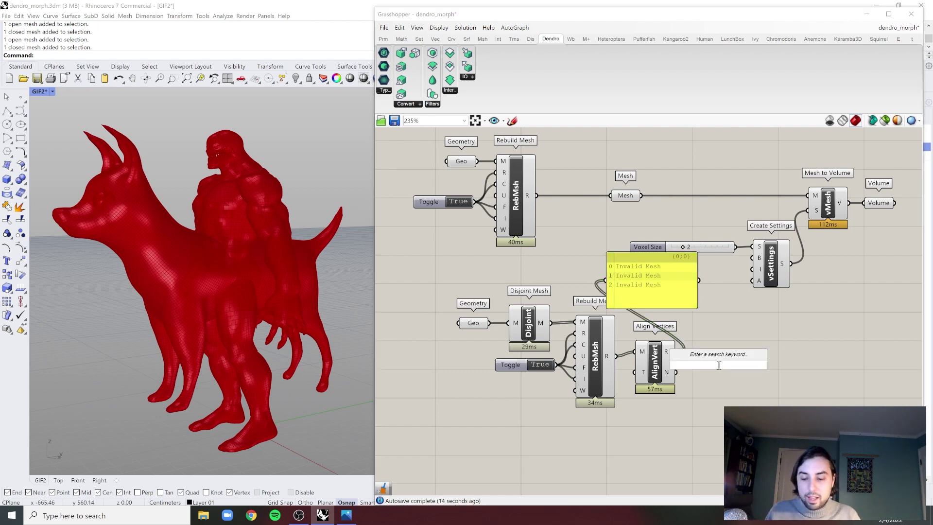
{"action": "type", "text": "md"}
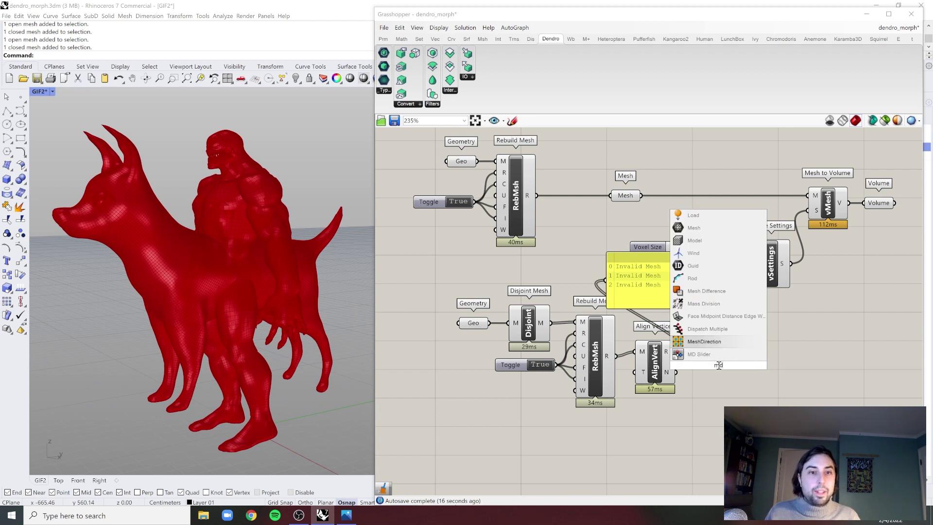
{"action": "left_click", "coordinate": [704, 341]}
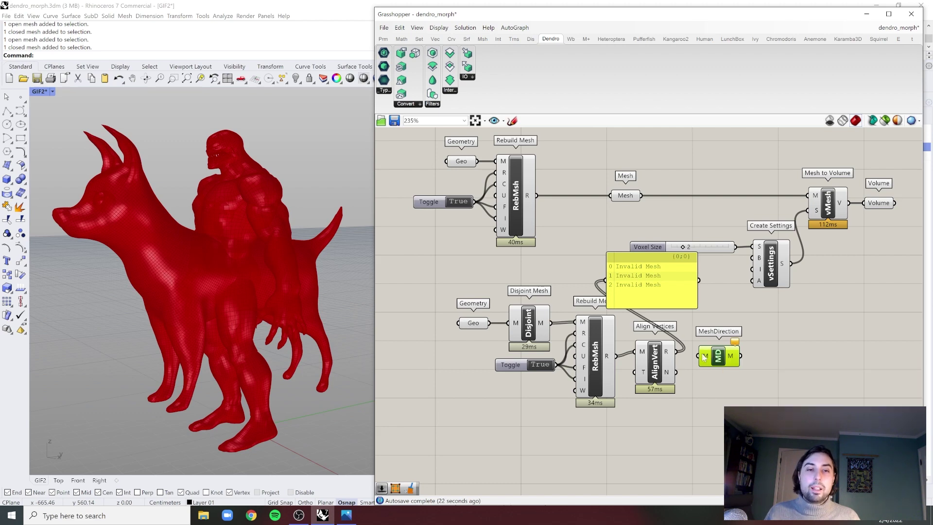
{"action": "left_click_drag", "start_coordinate": [684, 359], "coordinate": [716, 358]}
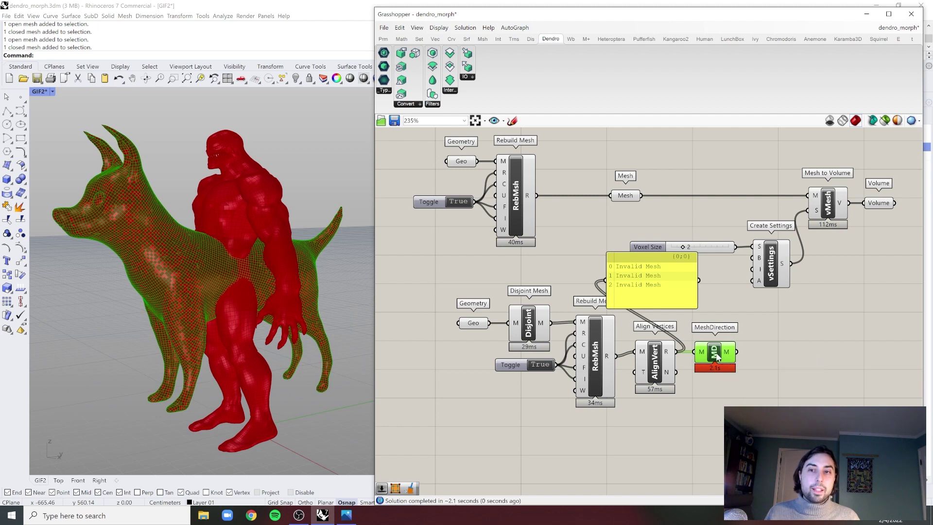
{"action": "left_click", "coordinate": [765, 350]}
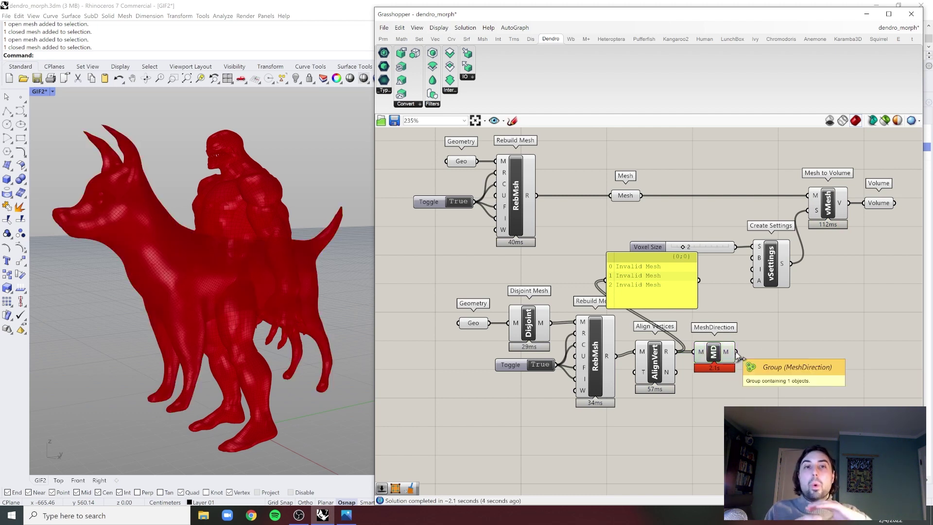
{"action": "left_click_drag", "start_coordinate": [737, 353], "coordinate": [654, 306]}
{"action": "left_click", "coordinate": [667, 306]}
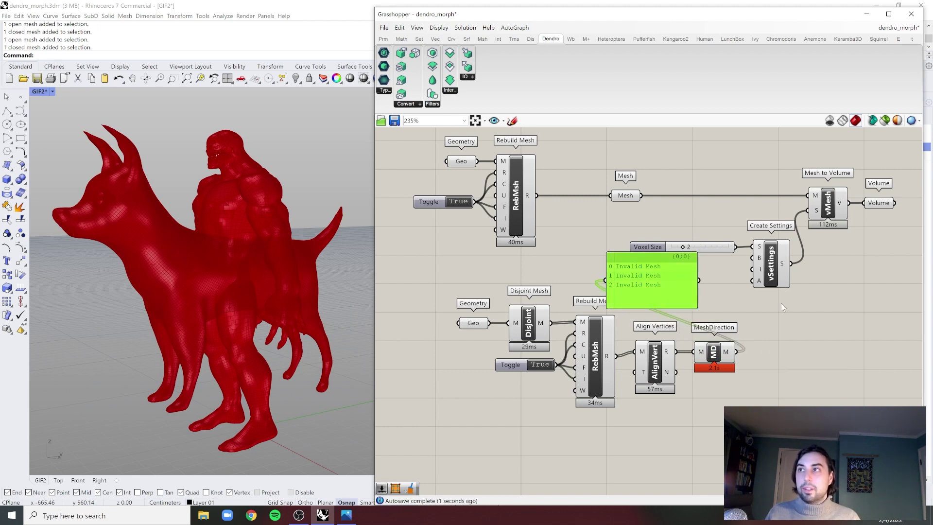
- Add a Combine&Clean component after MeshDirection, feed it the MeshDirection output, and connect its result to the panel
{"action": "double_click", "coordinate": [799, 335]}
{"action": "type", "text": "clean"}
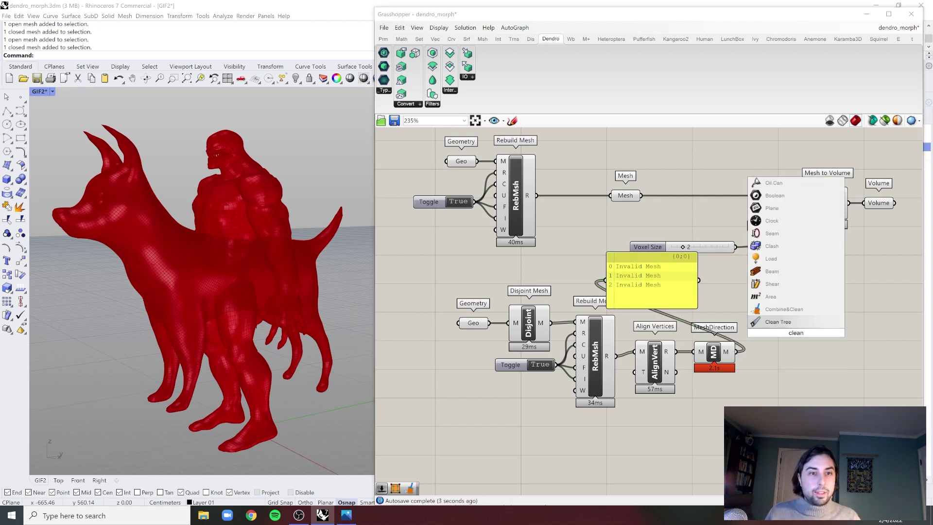
{"action": "left_click", "coordinate": [783, 309]}
{"action": "left_click_drag", "start_coordinate": [737, 352], "coordinate": [604, 280]}
{"action": "left_click", "coordinate": [691, 267]}
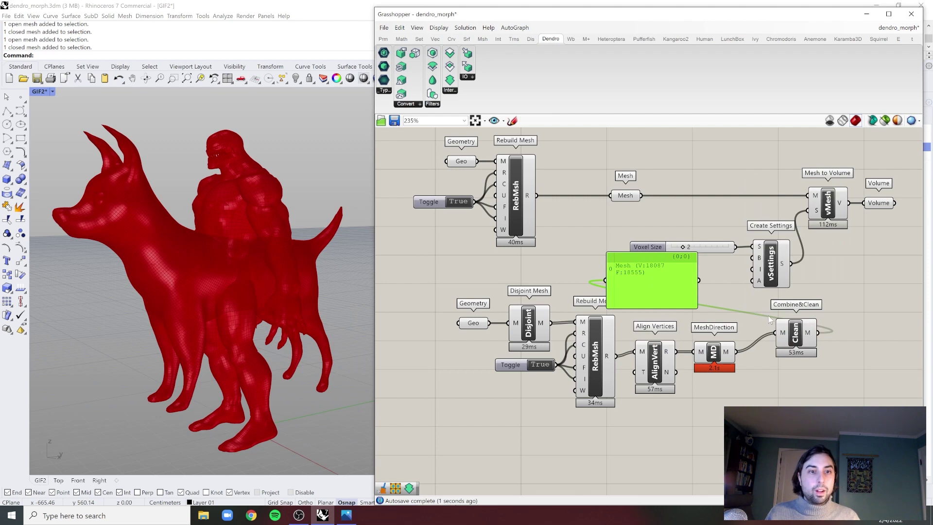
- Move Combine&Clean in line with MeshDirection, close to its output, and check the dog mesh in the panel
{"action": "left_click_drag", "start_coordinate": [782, 325], "coordinate": [765, 355]}
{"action": "left_click", "coordinate": [817, 334]}
{"action": "right_click_drag", "start_coordinate": [799, 324], "coordinate": [788, 325]}
{"action": "left_click", "coordinate": [765, 353]}
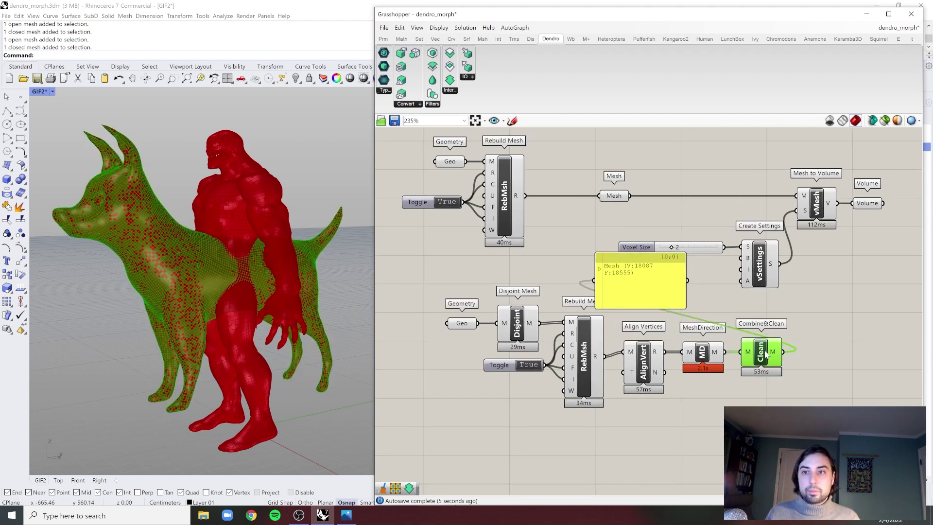
{"action": "left_click", "coordinate": [657, 287]}
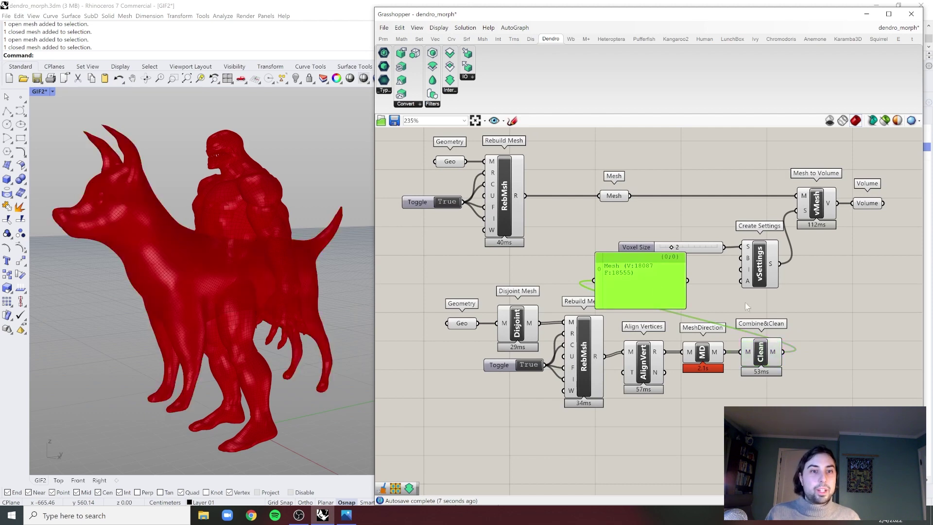
- Shift the whole dog mesh repair chain further left to make room after Combine&Clean
{"action": "left_click_drag", "start_coordinate": [806, 320], "coordinate": [468, 426]}
{"action": "scroll", "coordinate": [636, 386], "scroll_direction": "down", "scroll_amount": 2}
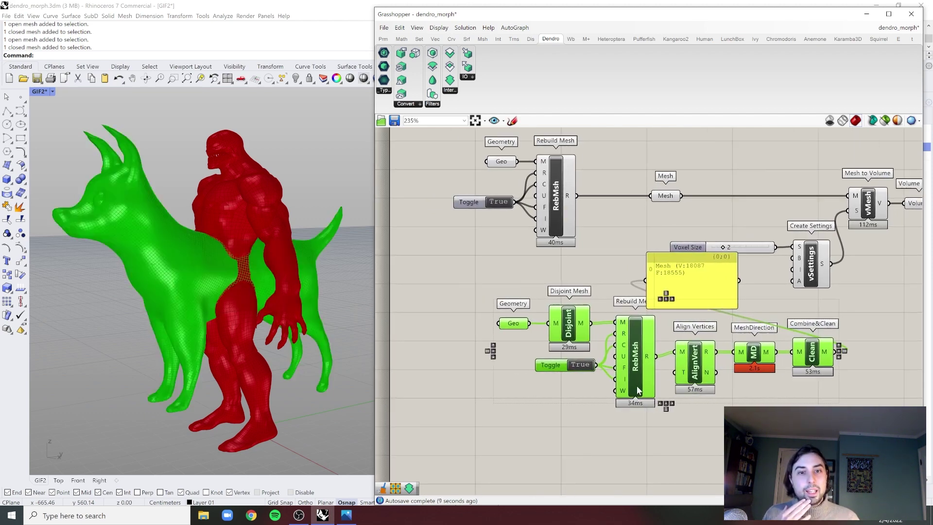
{"action": "left_click_drag", "start_coordinate": [615, 377], "coordinate": [440, 368]}
{"action": "right_click_drag", "start_coordinate": [592, 367], "coordinate": [681, 368]}
{"action": "left_click_drag", "start_coordinate": [681, 368], "coordinate": [675, 370]}
{"action": "left_click", "coordinate": [779, 335]}
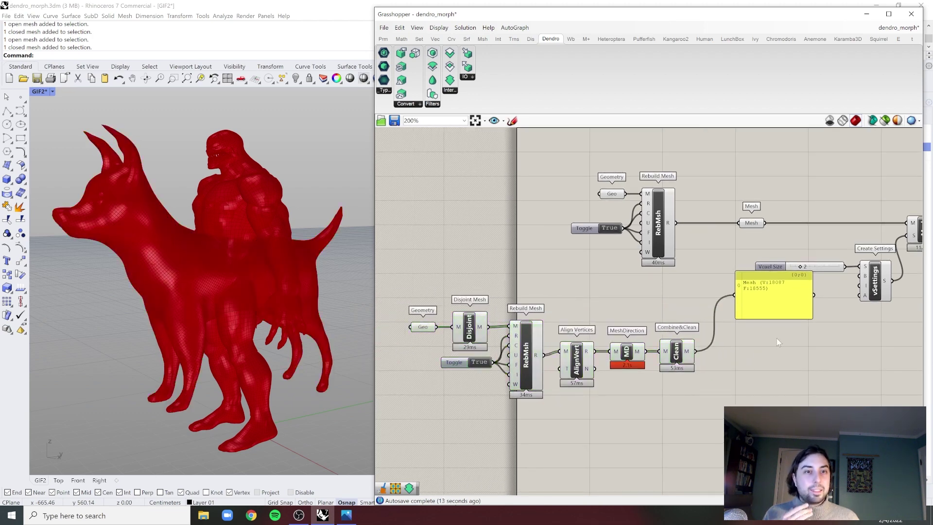
- Add a Mesh parameter to the right of Combine&Clean and connect the cleaned dog mesh to it
{"action": "scroll", "coordinate": [779, 335], "scroll_direction": "up", "scroll_amount": 3}
{"action": "double_click", "coordinate": [759, 369]}
{"action": "type", "text": "mesh"}
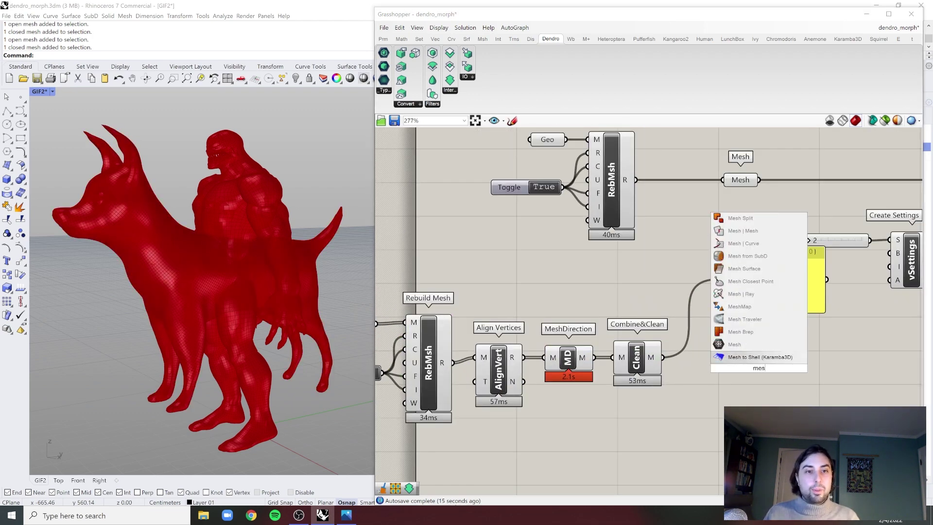
{"action": "key", "text": "Return"}
{"action": "left_click_drag", "start_coordinate": [657, 358], "coordinate": [737, 361]}
- Delete the inspection panel and nudge the dog's Mesh parameter into place beneath the Venom Mesh parameter
{"action": "scroll", "coordinate": [733, 357], "scroll_direction": "down", "scroll_amount": 1}
{"action": "mouse_move", "coordinate": [668, 320]}
{"action": "right_mouse_down"}
{"action": "mouse_move", "coordinate": [723, 319]}
{"action": "mouse_move", "coordinate": [670, 324]}
{"action": "right_mouse_up"}
{"action": "left_click", "coordinate": [717, 314]}
{"action": "left_click", "coordinate": [729, 316]}
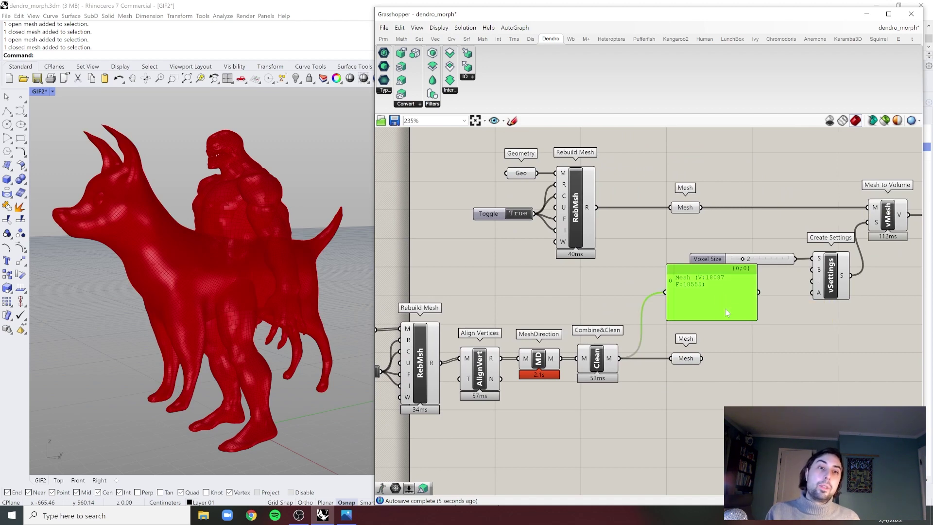
{"action": "right_click_drag", "start_coordinate": [829, 298], "coordinate": [715, 300]}
{"action": "left_click", "coordinate": [791, 209]}
{"action": "left_click", "coordinate": [672, 305]}
{"action": "left_click", "coordinate": [614, 303]}
{"action": "key", "text": "Delete"}
{"action": "left_click_drag", "start_coordinate": [576, 365], "coordinate": [581, 364]}
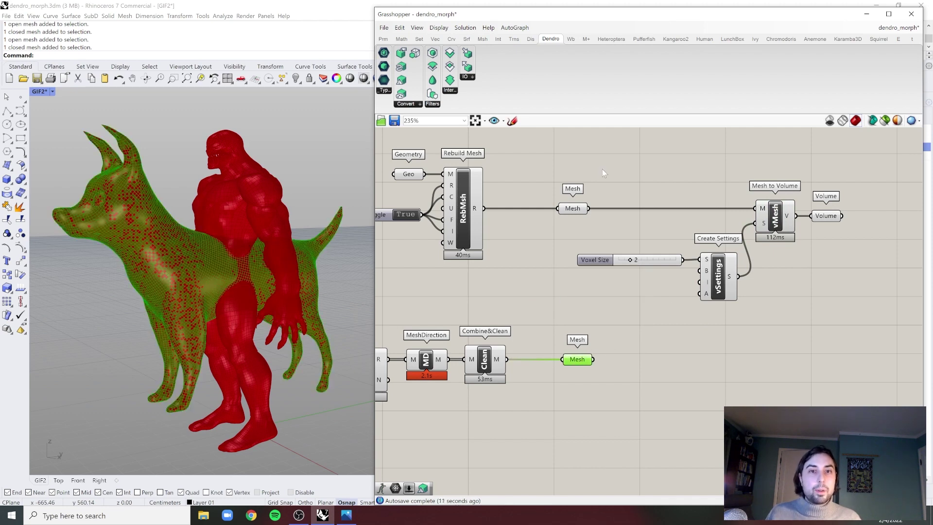
- Group the Venom Mesh parameter and the dog Mesh parameter together
{"action": "left_click_drag", "start_coordinate": [601, 167], "coordinate": [558, 234]}
{"action": "left_click_drag", "start_coordinate": [600, 316], "coordinate": [568, 363], "text": "shift"}
{"action": "middle_click", "coordinate": [590, 307]}
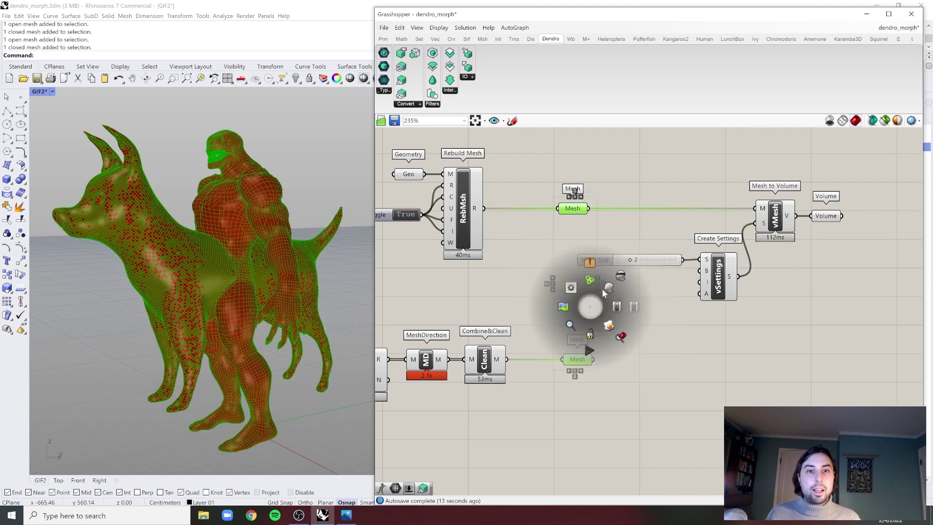
{"action": "left_click", "coordinate": [604, 290]}
{"action": "left_click", "coordinate": [607, 340]}
{"action": "scroll", "coordinate": [607, 340], "scroll_direction": "down", "scroll_amount": 2}
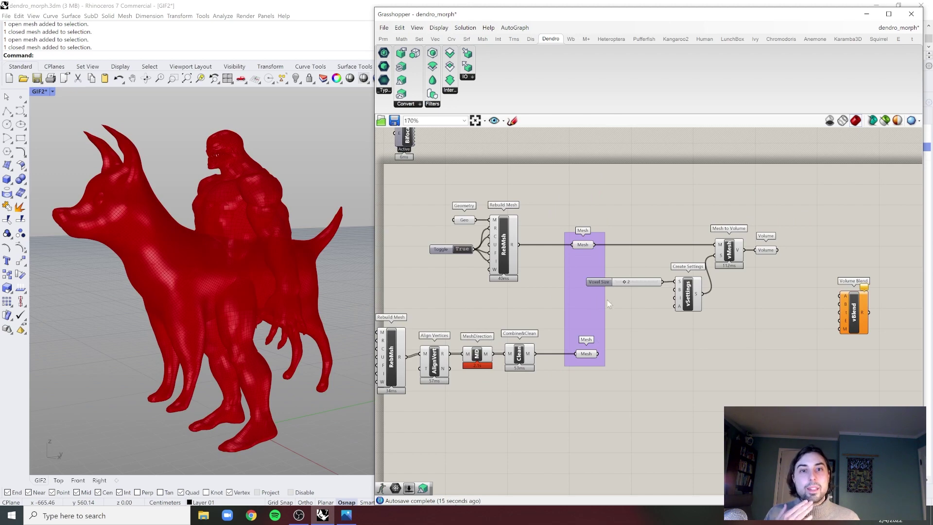
- Duplicate the Mesh to Volume component with its Volume parameter below the original and connect the dog mesh to the copy
{"action": "scroll", "coordinate": [689, 304], "scroll_direction": "up", "scroll_amount": 3}
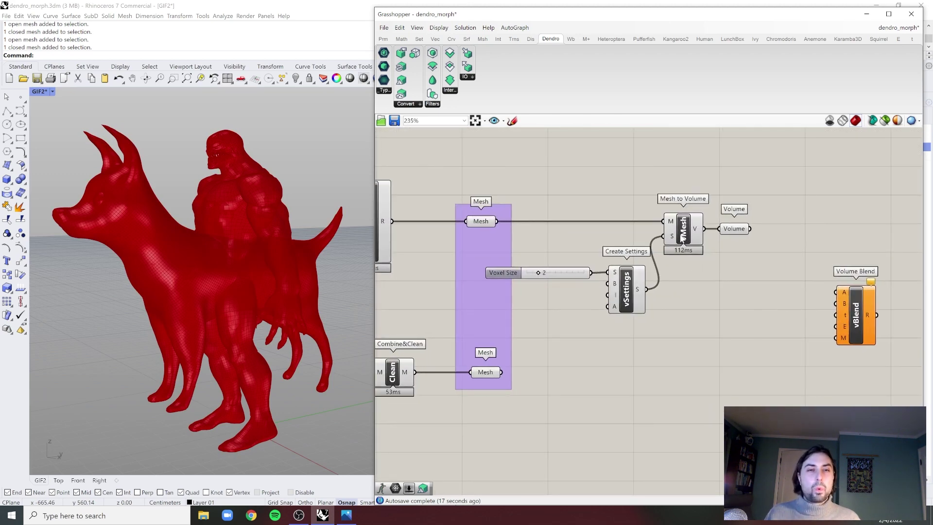
{"action": "left_click_drag", "start_coordinate": [744, 196], "coordinate": [703, 392]}
{"action": "left_click", "coordinate": [552, 366]}
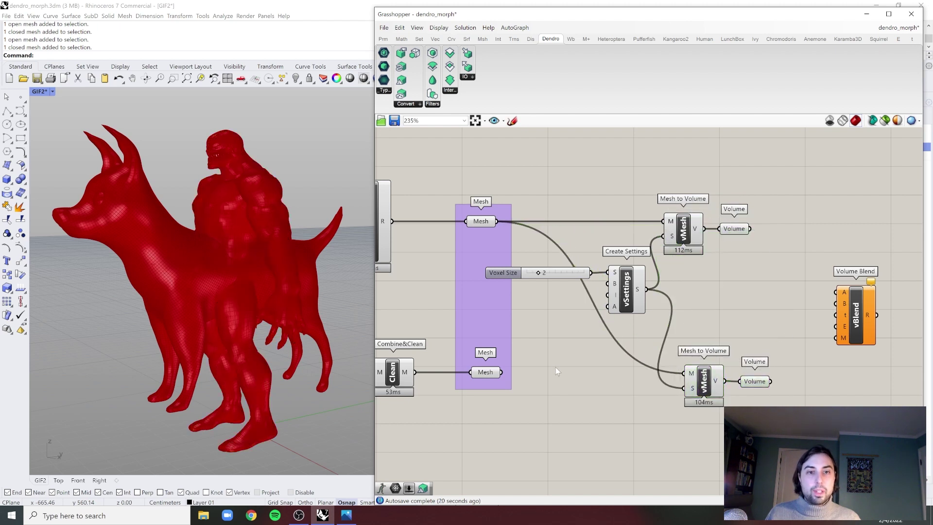
{"action": "left_click_drag", "start_coordinate": [500, 373], "coordinate": [691, 373]}
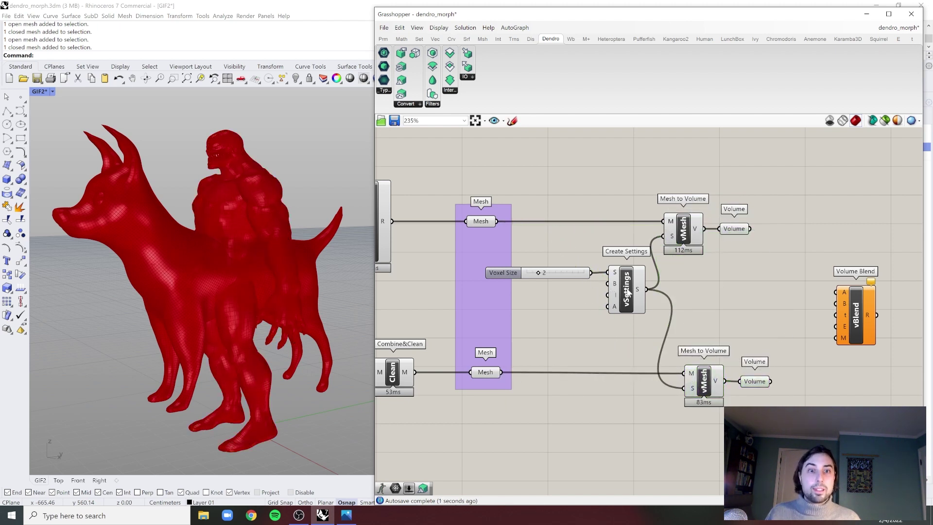
- Shift Create Settings and its Voxel Size slider slightly down, between the two Mesh to Volume components
{"action": "left_click_drag", "start_coordinate": [628, 291], "coordinate": [629, 301]}
{"action": "left_click_drag", "start_coordinate": [566, 276], "coordinate": [571, 286]}
{"action": "left_click", "coordinate": [612, 276]}
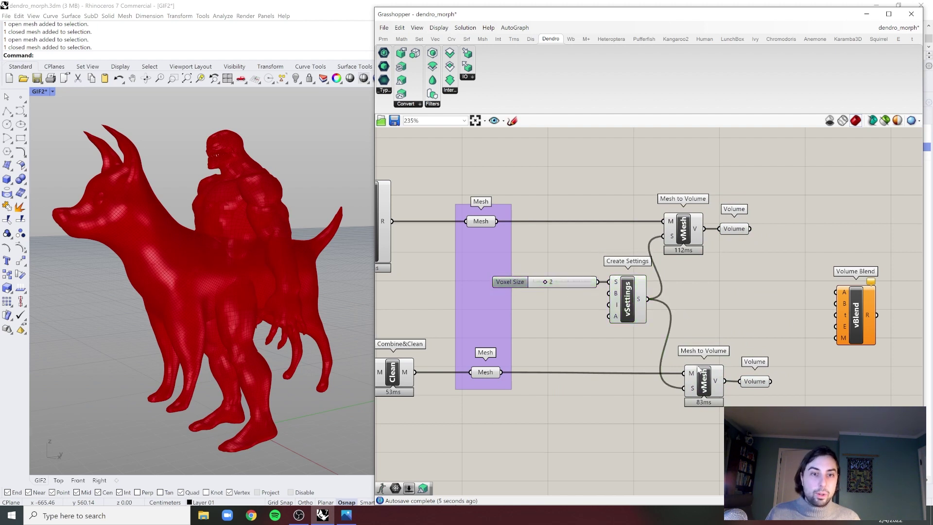
- Align the two Mesh to Volume components vertically, and likewise the two Volume parameters
{"action": "left_click_drag", "start_coordinate": [700, 372], "coordinate": [693, 378]}
{"action": "left_click_drag", "start_coordinate": [706, 188], "coordinate": [679, 387]}
{"action": "left_click", "coordinate": [685, 206]}
{"action": "left_click_drag", "start_coordinate": [777, 203], "coordinate": [726, 405]}
{"action": "left_click", "coordinate": [739, 217]}
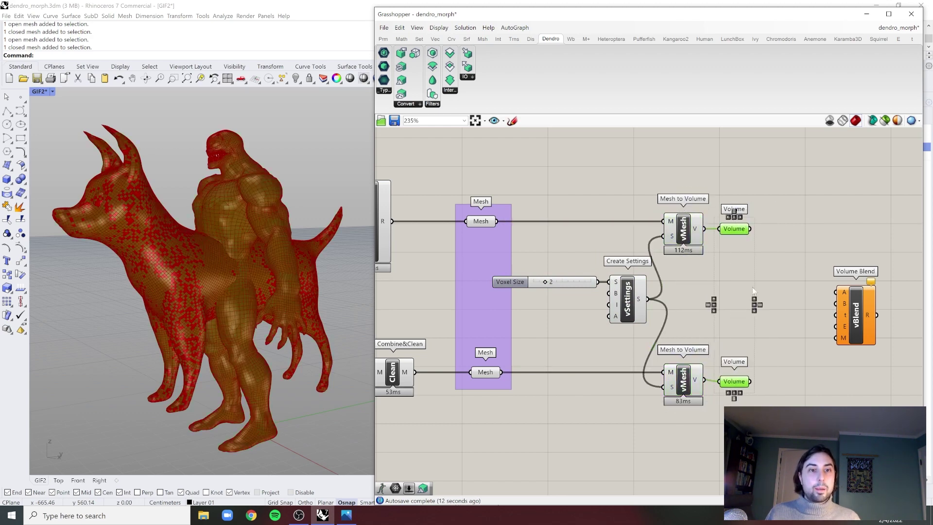
{"action": "left_click", "coordinate": [759, 313]}
- Connect the Venom volume to input A and the dog volume to input B of Volume Blend
{"action": "right_click_drag", "start_coordinate": [760, 314], "coordinate": [681, 312]}
{"action": "scroll", "coordinate": [685, 314], "scroll_direction": "down", "scroll_amount": 1}
{"action": "left_click_drag", "start_coordinate": [761, 315], "coordinate": [774, 313]}
{"action": "scroll", "coordinate": [692, 286], "scroll_direction": "up", "scroll_amount": 1}
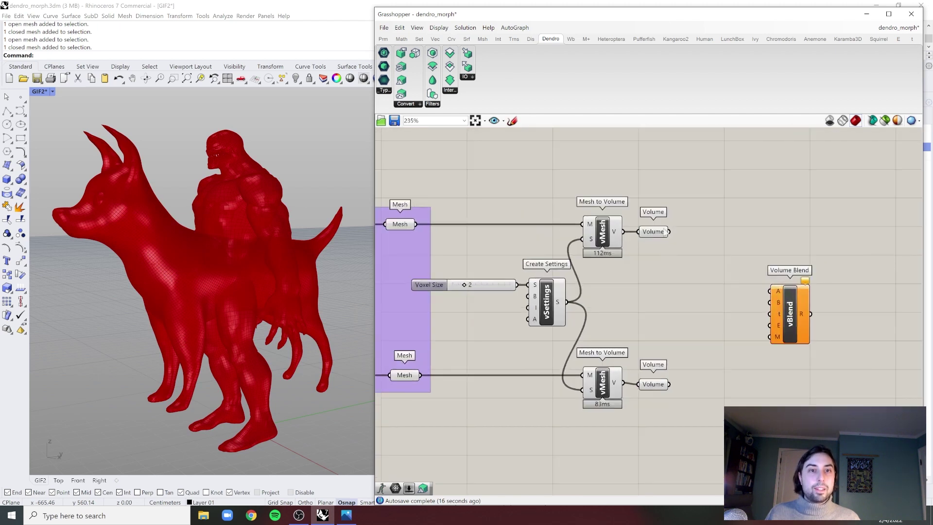
{"action": "left_click_drag", "start_coordinate": [669, 231], "coordinate": [770, 292]}
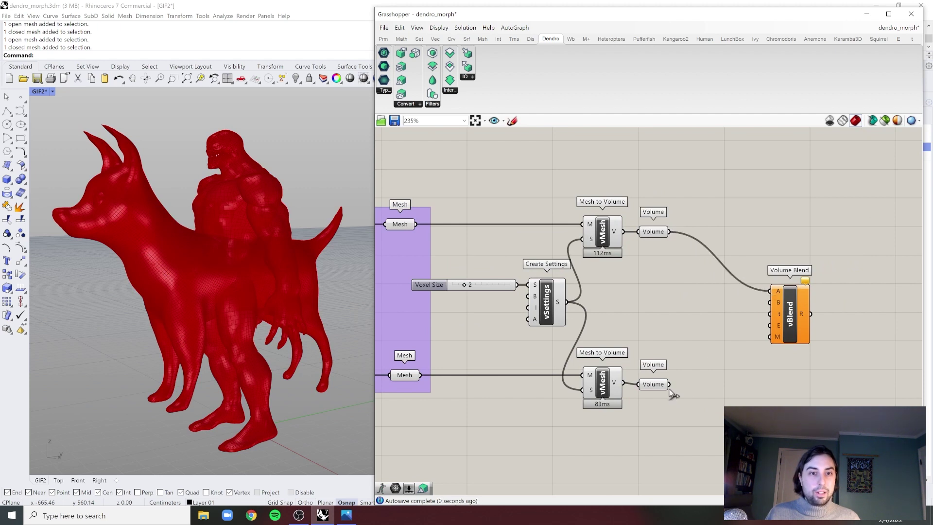
{"action": "left_click_drag", "start_coordinate": [670, 384], "coordinate": [767, 303]}
{"action": "left_click", "coordinate": [783, 315]}
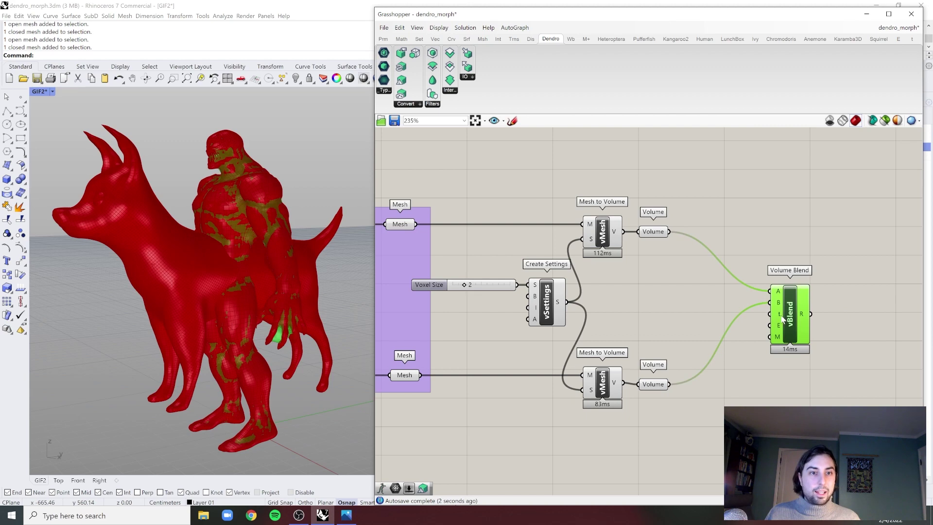
- Add a number slider with value 0.55 and connect it to the t input of Volume Blend
{"action": "double_click", "coordinate": [708, 311]}
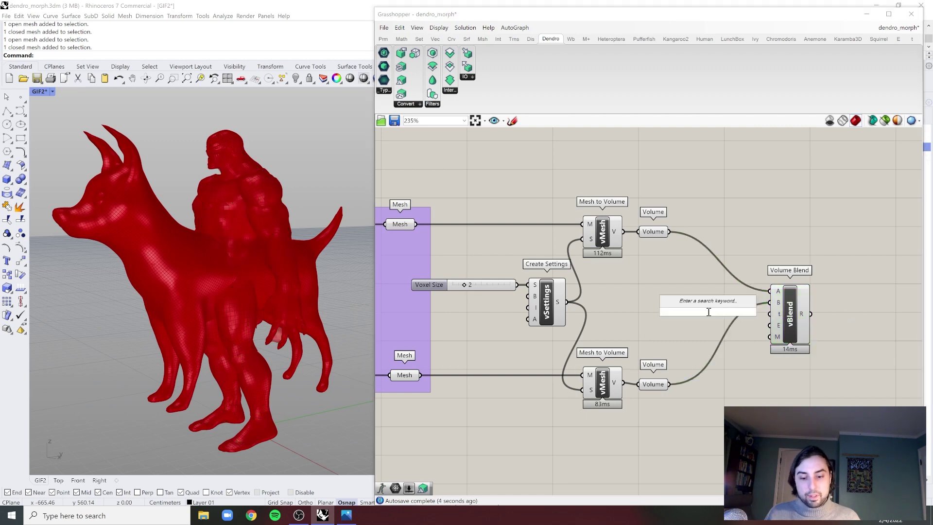
{"action": "type", "text": "0.5"}
{"action": "key", "text": "Return"}
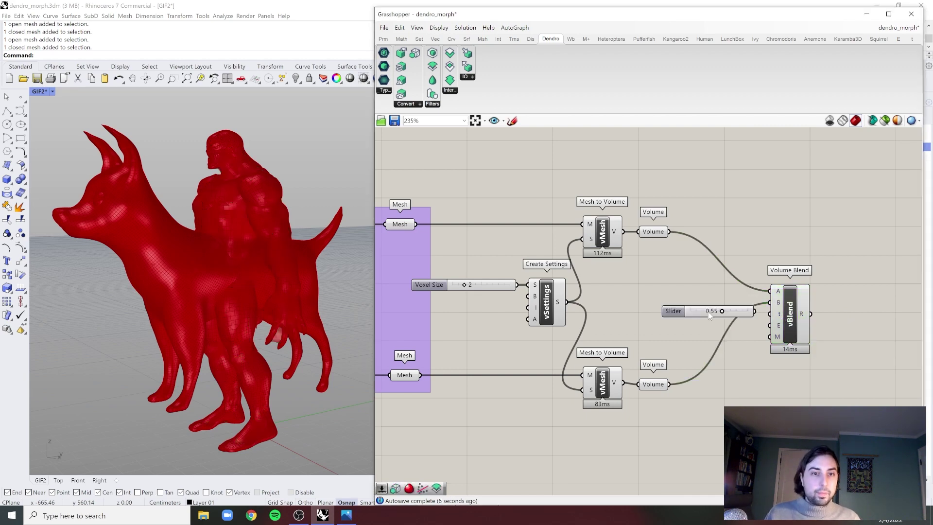
{"action": "scroll", "coordinate": [708, 312], "scroll_direction": "up", "scroll_amount": 2}
{"action": "left_click_drag", "start_coordinate": [770, 312], "coordinate": [715, 321]}
{"action": "left_click", "coordinate": [758, 341]}
{"action": "mouse_move", "coordinate": [802, 334]}
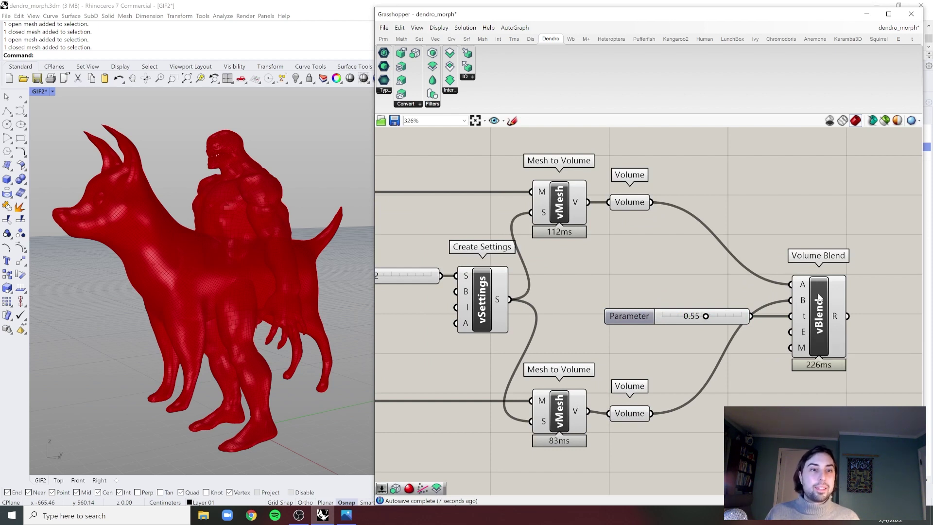
{"action": "mouse_move", "coordinate": [821, 298]}
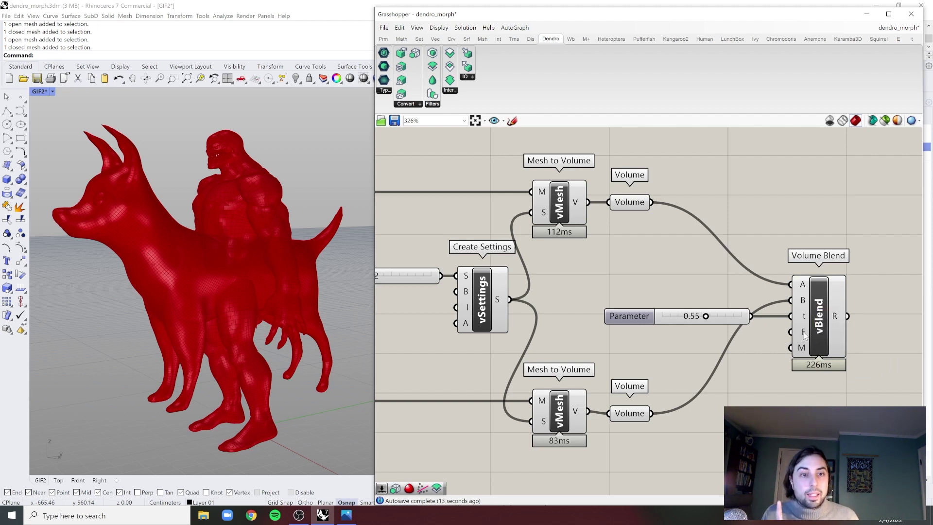
{"action": "scroll", "coordinate": [804, 336], "scroll_direction": "down", "scroll_amount": 1}
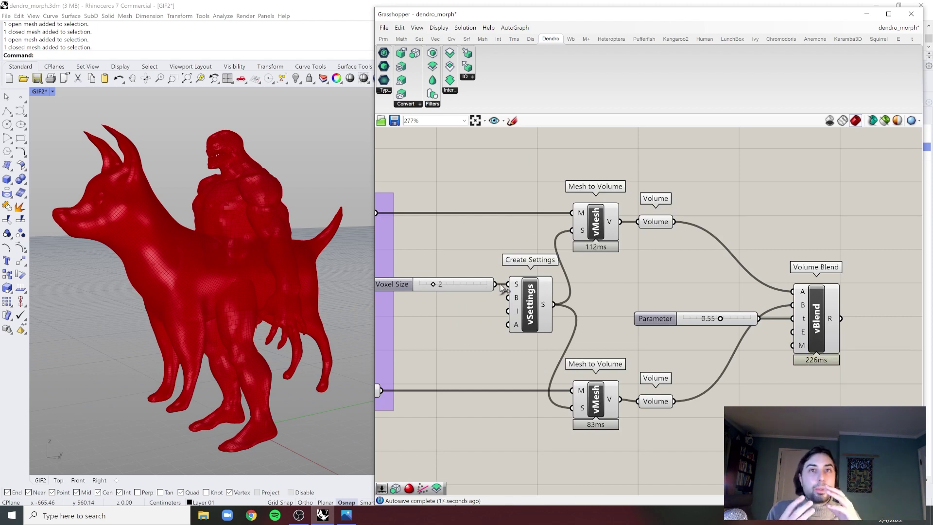
{"action": "left_click", "coordinate": [164, 241]}
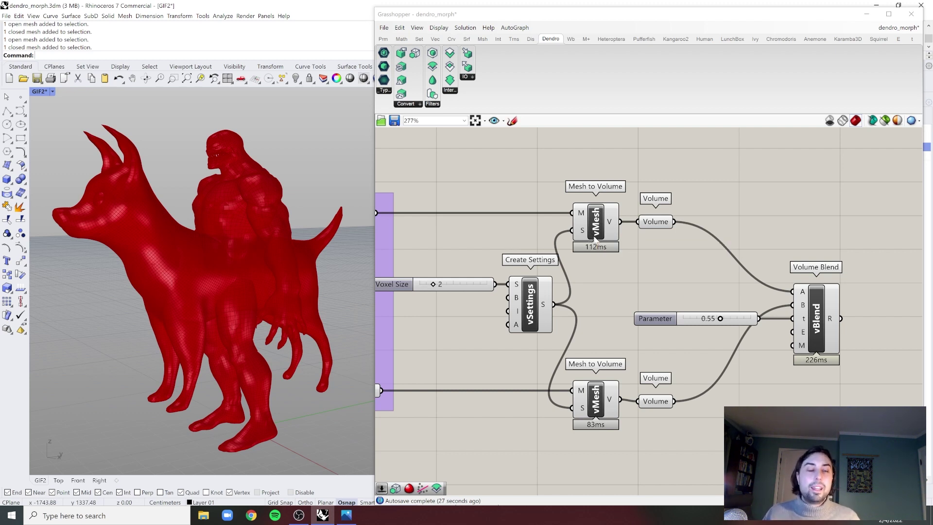
- Turn off the preview of all mesh and volume components upstream of Volume Blend so only the blended result is displayed
{"action": "right_click_drag", "start_coordinate": [831, 320], "coordinate": [730, 316]}
{"action": "left_click", "coordinate": [728, 313]}
{"action": "left_click", "coordinate": [788, 306]}
{"action": "scroll", "coordinate": [591, 290], "scroll_direction": "down", "scroll_amount": 3}
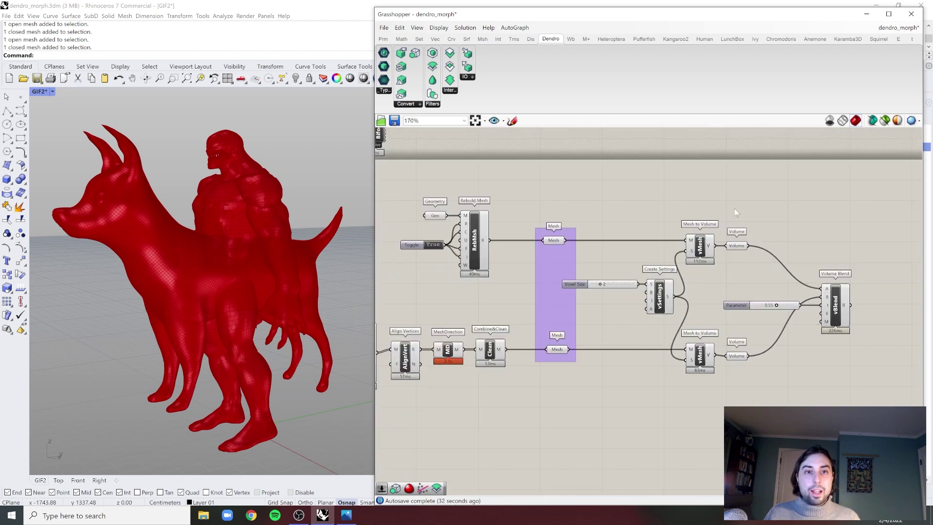
{"action": "left_click_drag", "start_coordinate": [741, 203], "coordinate": [337, 406]}
{"action": "scroll", "coordinate": [644, 332], "scroll_direction": "down", "scroll_amount": 3}
{"action": "left_click_drag", "start_coordinate": [735, 244], "coordinate": [478, 399]}
{"action": "right_click", "coordinate": [701, 266]}
{"action": "left_click", "coordinate": [739, 280]}
{"action": "left_click", "coordinate": [792, 319]}
{"action": "scroll", "coordinate": [791, 321], "scroll_direction": "up", "scroll_amount": 4}
{"action": "scroll", "coordinate": [791, 322], "scroll_direction": "up", "scroll_amount": 4}
{"action": "left_click", "coordinate": [748, 311]}
{"action": "left_click", "coordinate": [815, 303]}
- Add a Volume parameter to the right of Volume Blend and connect the morph result to it
{"action": "right_click_drag", "start_coordinate": [815, 303], "coordinate": [623, 309]}
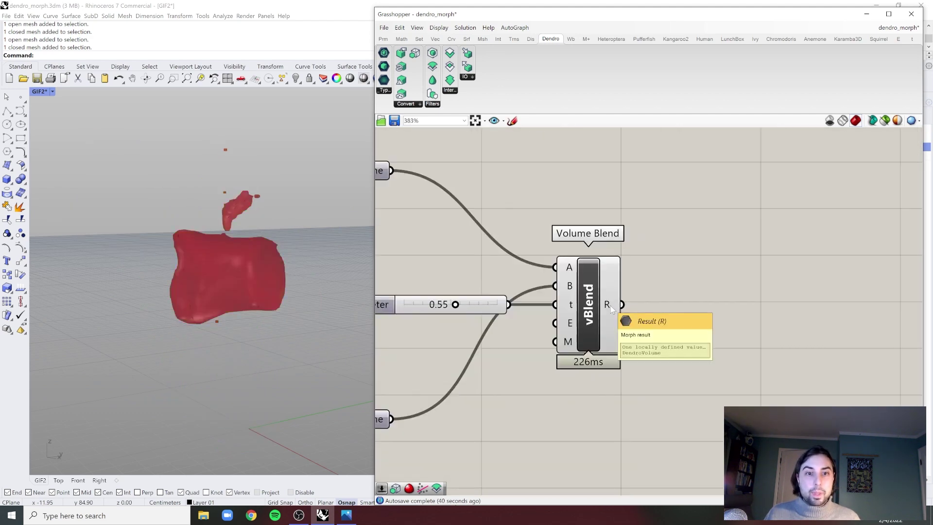
{"action": "double_click", "coordinate": [700, 298]}
{"action": "type", "text": "v"}
{"action": "key", "text": "BackSpace"}
{"action": "type", "text": "ve"}
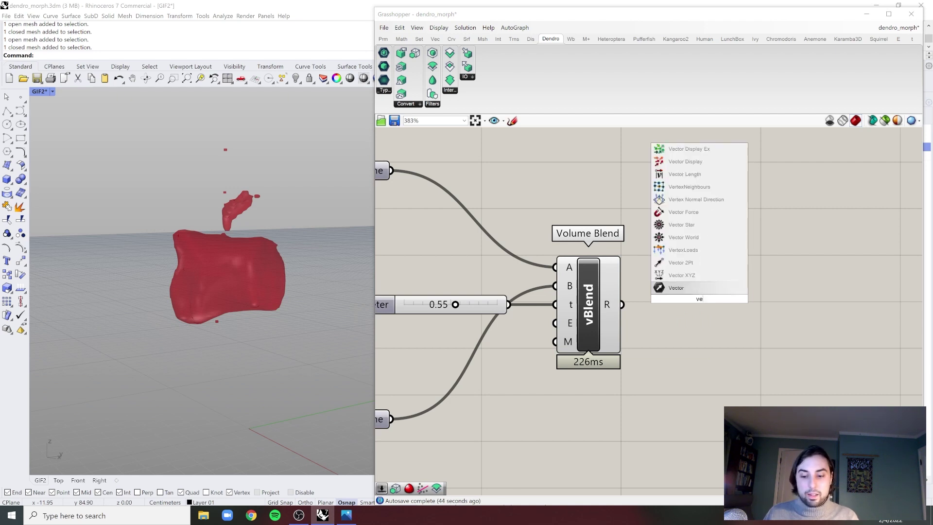
{"action": "key", "text": "BackSpace"}
{"action": "type", "text": "olume"}
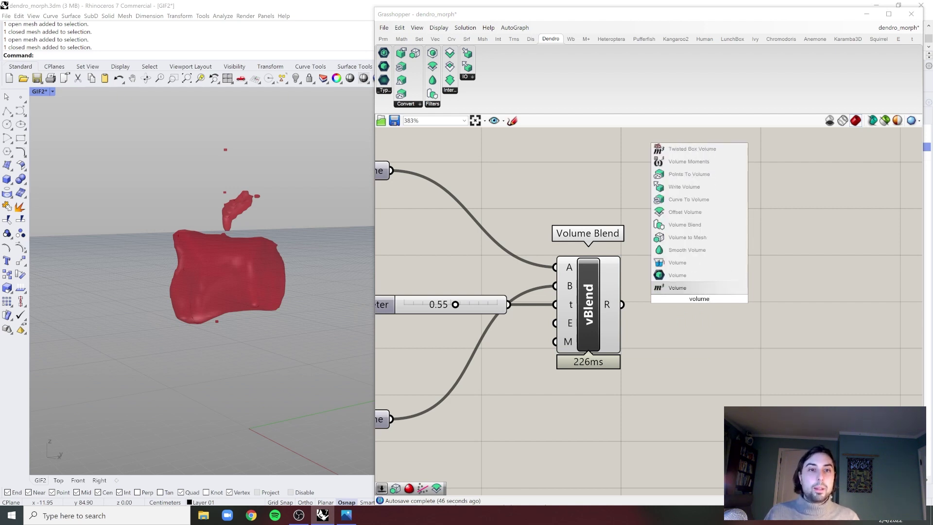
{"action": "key", "text": "Return"}
{"action": "left_click_drag", "start_coordinate": [645, 298], "coordinate": [671, 305]}
{"action": "left_click", "coordinate": [741, 236]}
- Set the blend Parameter slider to 0.00 to preview the start of the morph
{"action": "scroll", "coordinate": [732, 261], "scroll_direction": "down", "scroll_amount": 3}
{"action": "scroll", "coordinate": [712, 283], "scroll_direction": "up", "scroll_amount": 2}
{"action": "scroll", "coordinate": [702, 290], "scroll_direction": "down", "scroll_amount": 3}
{"action": "right_click_drag", "start_coordinate": [591, 315], "coordinate": [623, 317]}
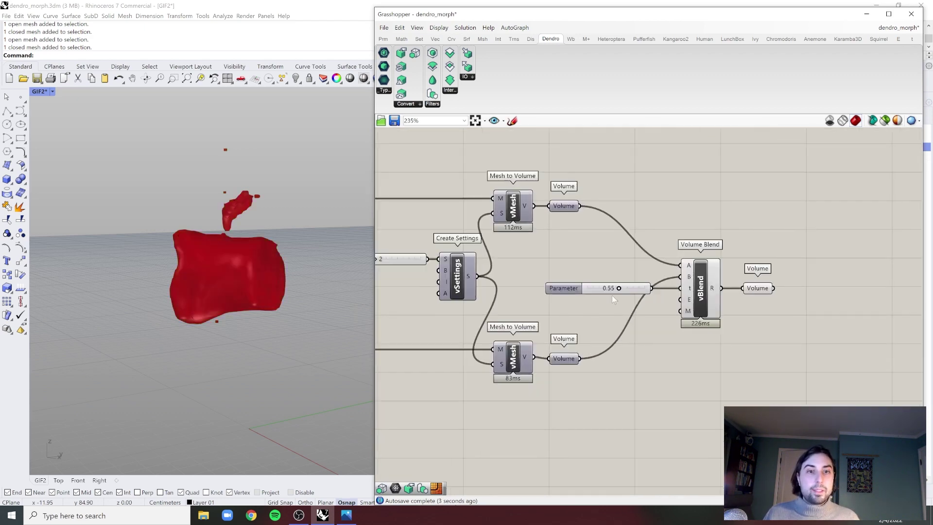
{"action": "scroll", "coordinate": [597, 292], "scroll_direction": "up", "scroll_amount": 3}
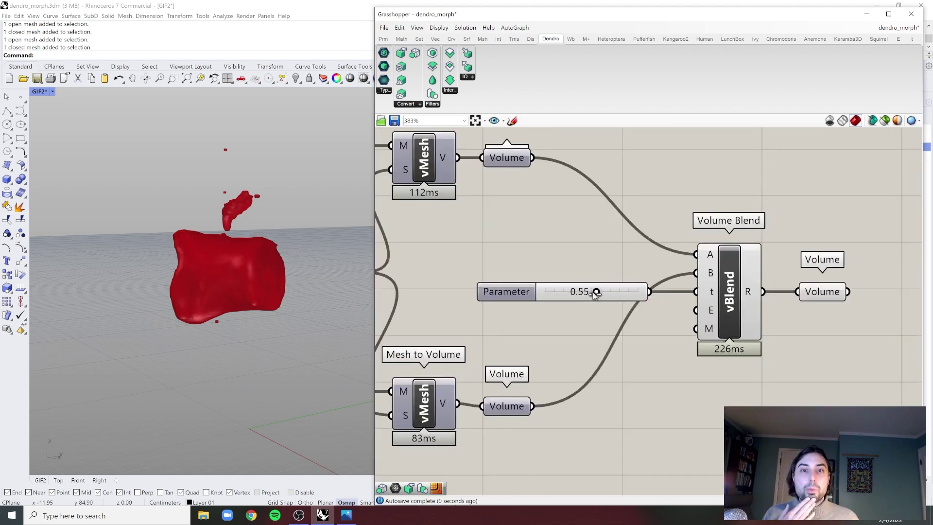
{"action": "left_click_drag", "start_coordinate": [595, 294], "coordinate": [528, 293]}
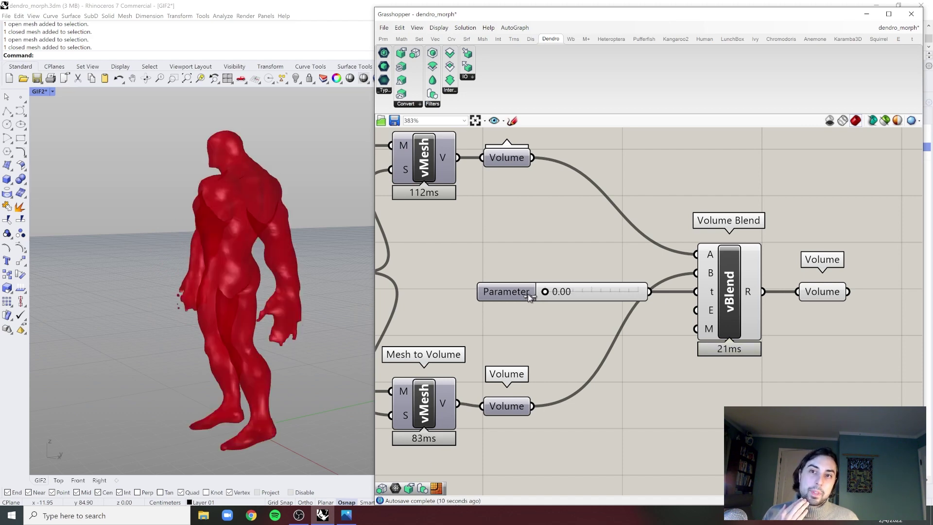
- Raise the blend Parameter slider to 0.63 and on to 1.00
{"action": "scroll", "coordinate": [528, 293], "scroll_direction": "down", "scroll_amount": 2}
{"action": "scroll", "coordinate": [531, 295], "scroll_direction": "up", "scroll_amount": 1}
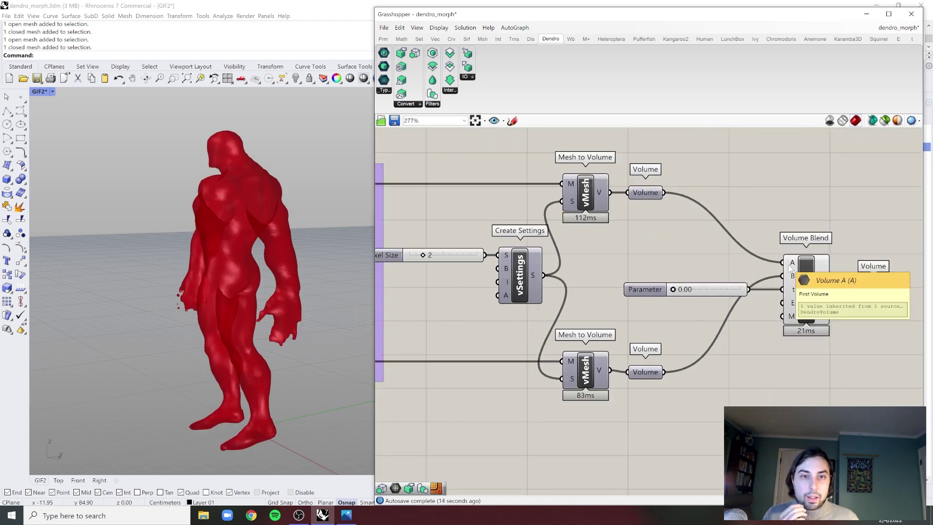
{"action": "scroll", "coordinate": [789, 267], "scroll_direction": "up", "scroll_amount": 1}
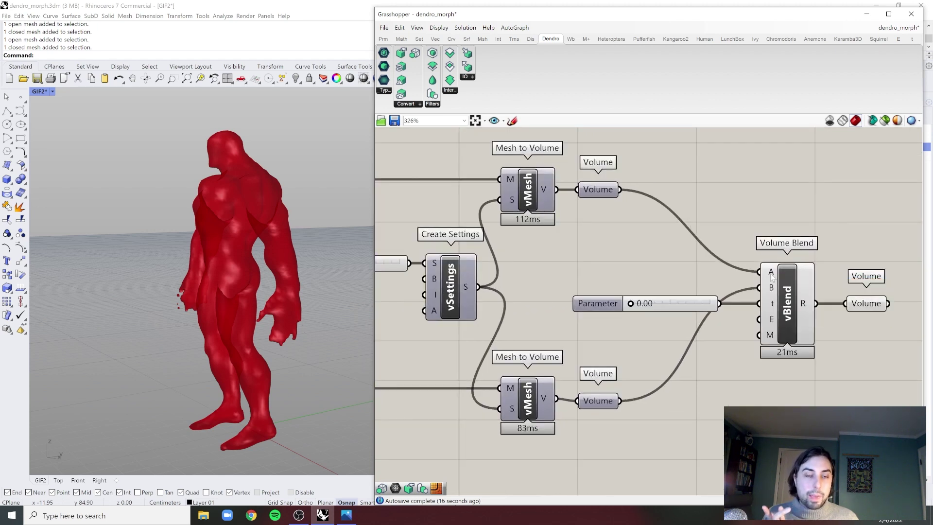
{"action": "left_click_drag", "start_coordinate": [630, 304], "coordinate": [681, 304]}
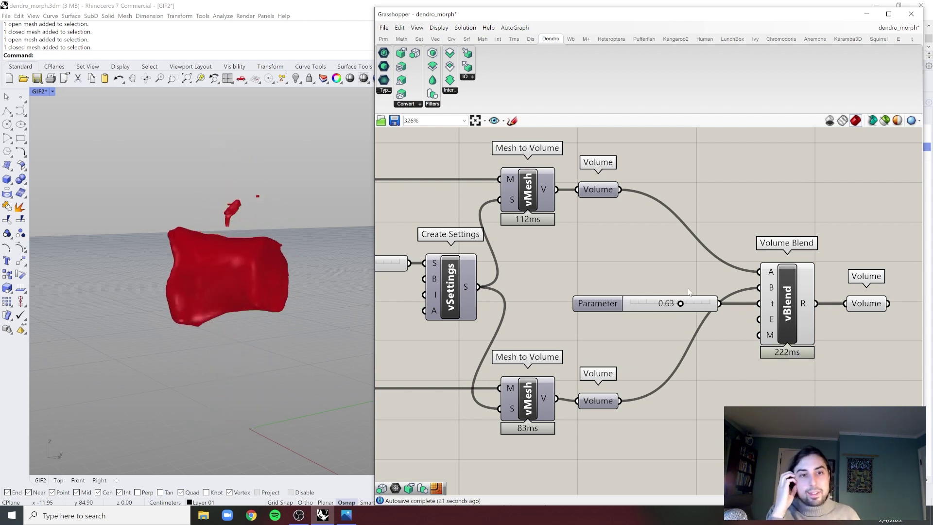
{"action": "left_click", "coordinate": [682, 308]}
{"action": "left_click", "coordinate": [714, 304]}
{"action": "right_click_drag", "start_coordinate": [729, 288], "coordinate": [690, 289]}
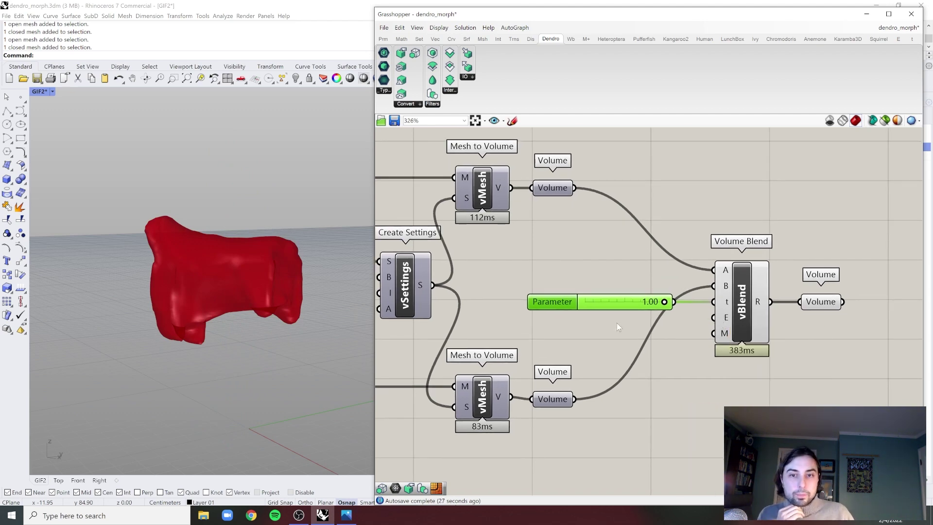
- Set the Voxel Size slider feeding Create Settings to 5
{"action": "right_click_drag", "start_coordinate": [411, 303], "coordinate": [562, 302]}
{"action": "scroll", "coordinate": [449, 269], "scroll_direction": "up", "scroll_amount": 1}
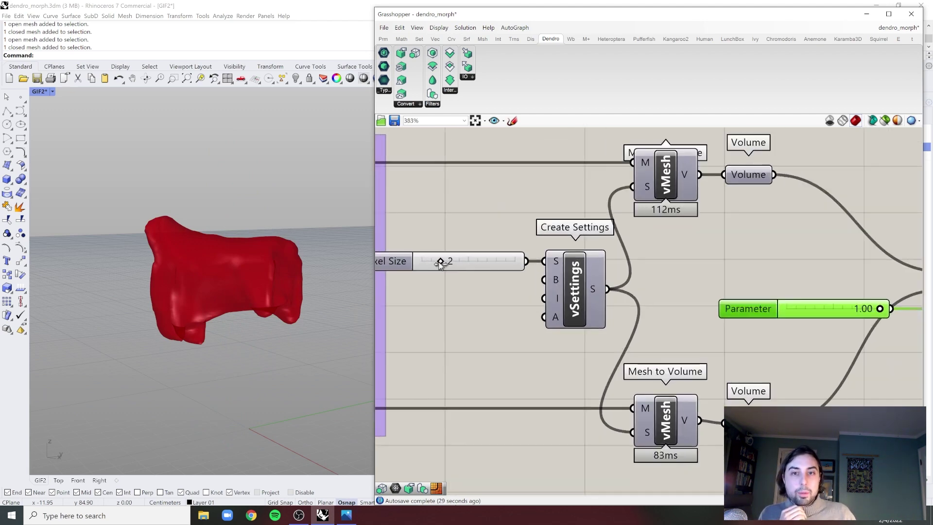
{"action": "left_click_drag", "start_coordinate": [440, 262], "coordinate": [468, 260]}
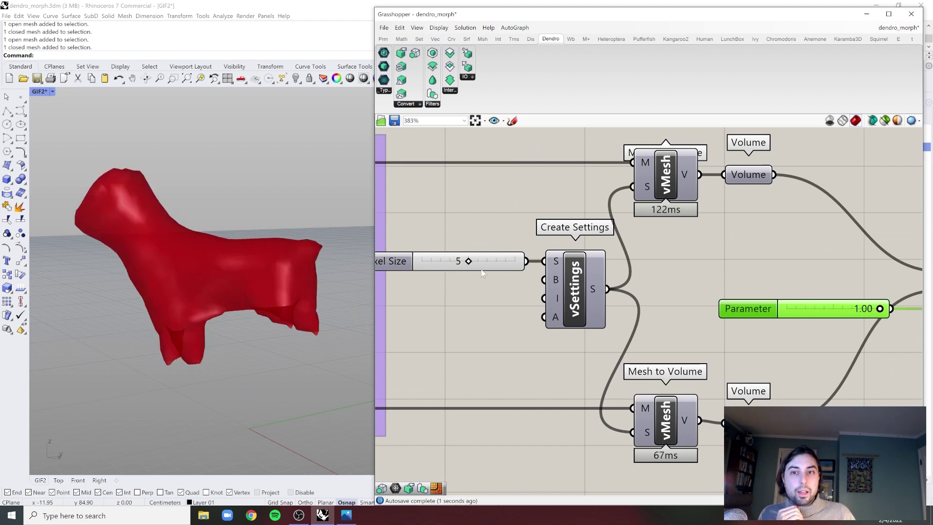
- Test the coarser morph by moving the blend Parameter slider to 0.00 and back to 1.00
{"action": "scroll", "coordinate": [598, 294], "scroll_direction": "down", "scroll_amount": 2}
{"action": "right_click_drag", "start_coordinate": [644, 289], "coordinate": [601, 293]}
{"action": "scroll", "coordinate": [694, 310], "scroll_direction": "up", "scroll_amount": 2}
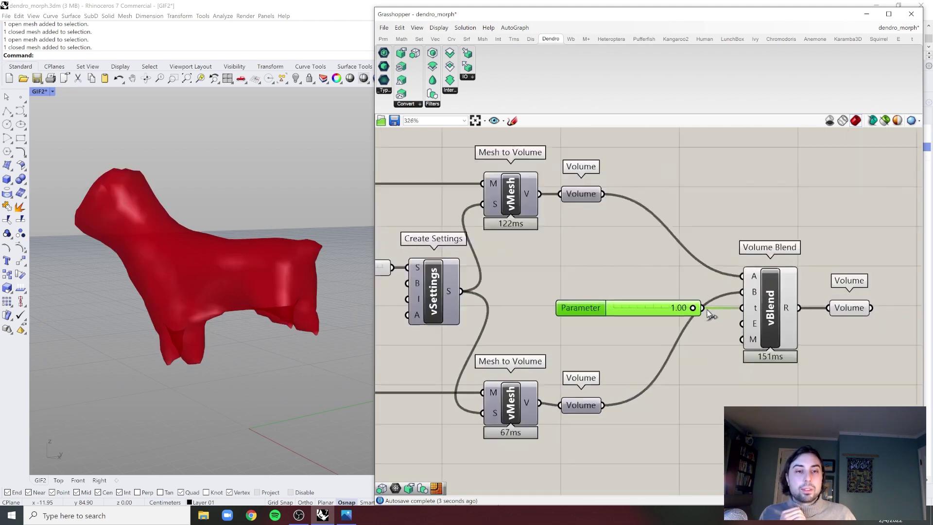
{"action": "left_click_drag", "start_coordinate": [690, 309], "coordinate": [589, 311]}
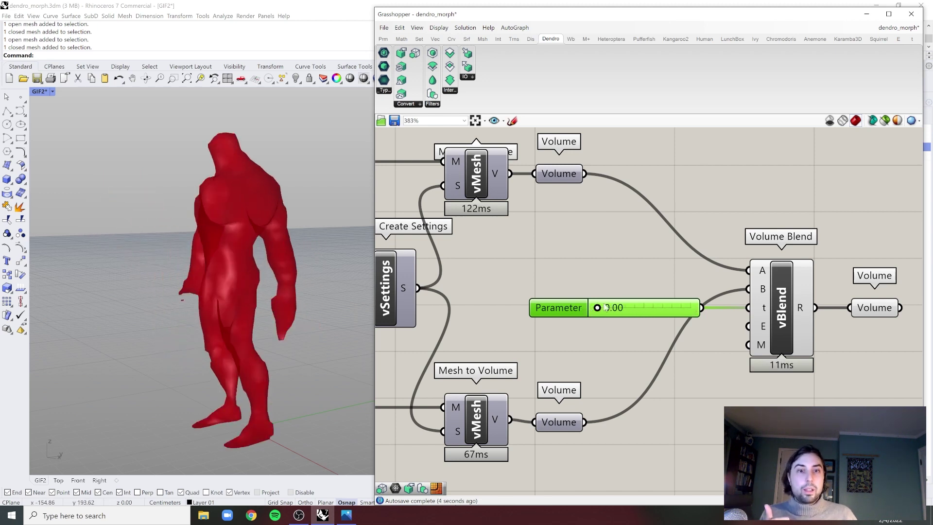
{"action": "left_click_drag", "start_coordinate": [602, 309], "coordinate": [715, 307]}
{"action": "left_click", "coordinate": [636, 270]}
- Set the Voxel Size slider value to 1
{"action": "right_click_drag", "start_coordinate": [583, 278], "coordinate": [727, 279]}
{"action": "right_click_drag", "start_coordinate": [440, 273], "coordinate": [510, 275]}
{"action": "scroll", "coordinate": [509, 276], "scroll_direction": "up", "scroll_amount": 1}
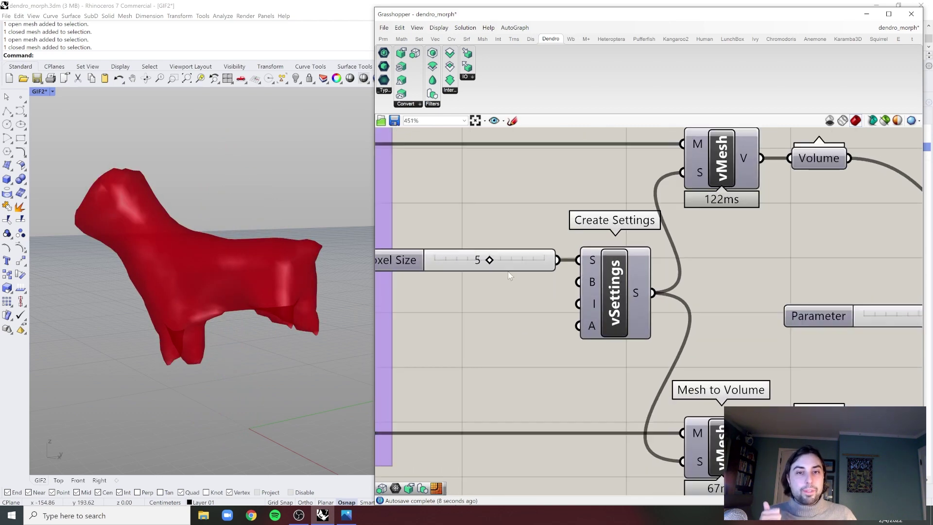
{"action": "double_click", "coordinate": [511, 259]}
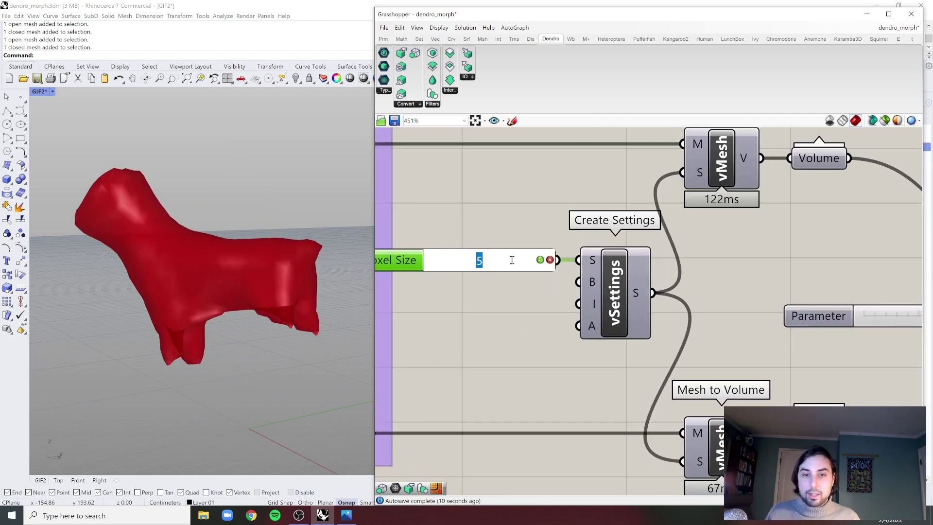
{"action": "type", "text": "1"}
{"action": "key", "text": "Return"}
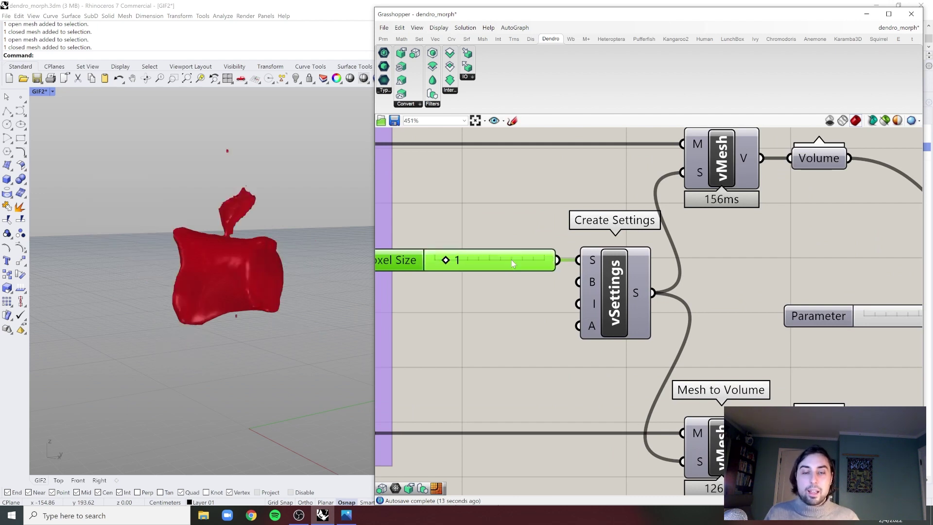
{"action": "scroll", "coordinate": [483, 248], "scroll_direction": "down", "scroll_amount": 2}
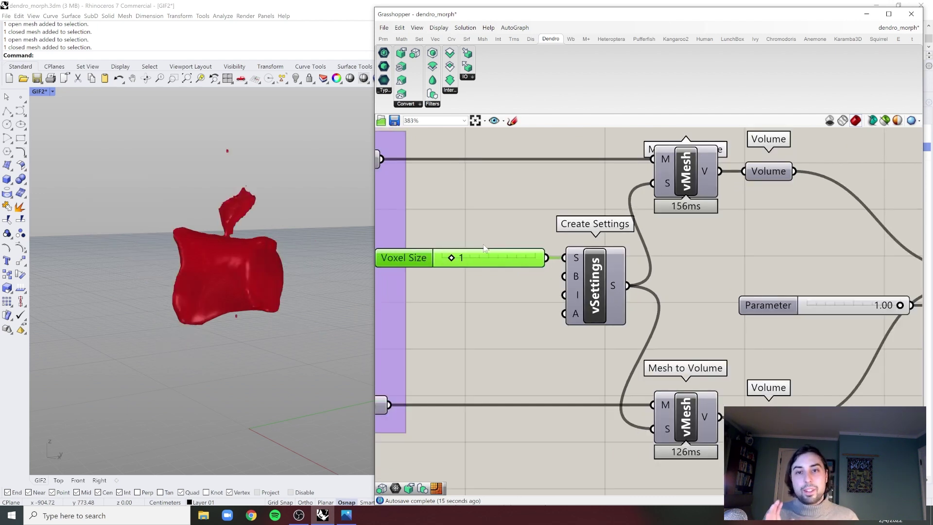
- Test the finer morph by moving the blend Parameter slider to 0.00 and back to 1.00
{"action": "scroll", "coordinate": [676, 301], "scroll_direction": "up", "scroll_amount": 2}
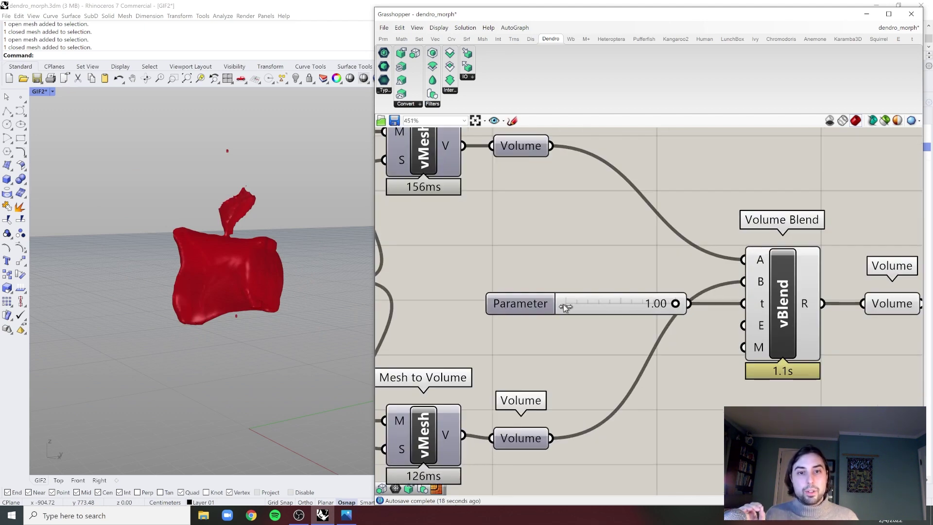
{"action": "left_click_drag", "start_coordinate": [564, 304], "coordinate": [565, 304]}
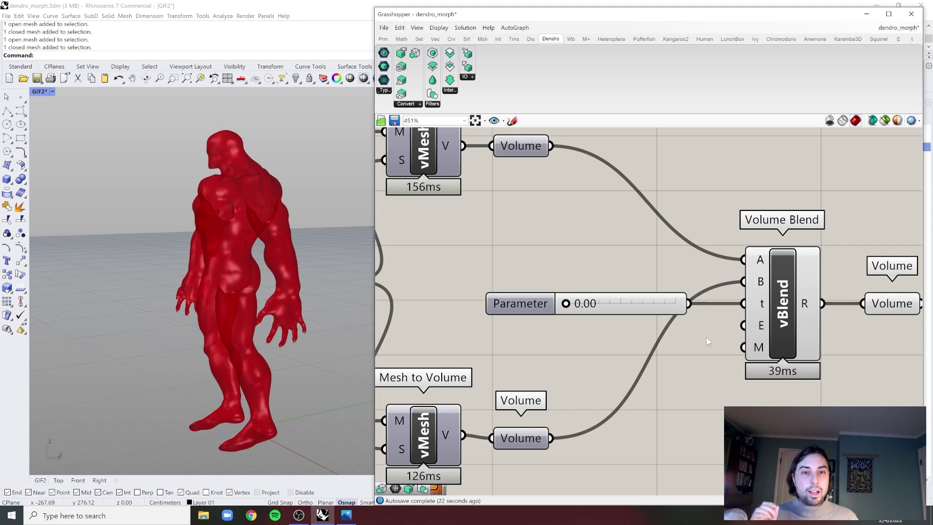
{"action": "double_click", "coordinate": [591, 302]}
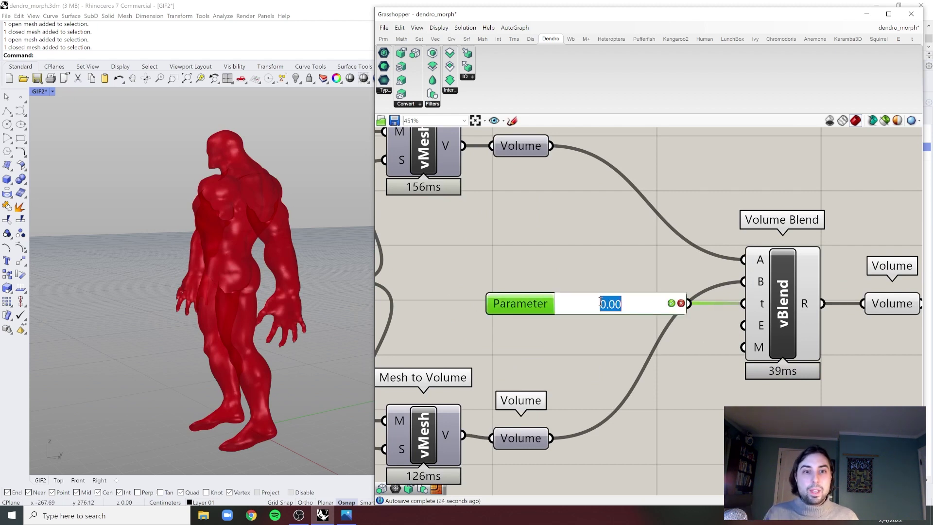
{"action": "type", "text": "1"}
{"action": "key", "text": "Return"}
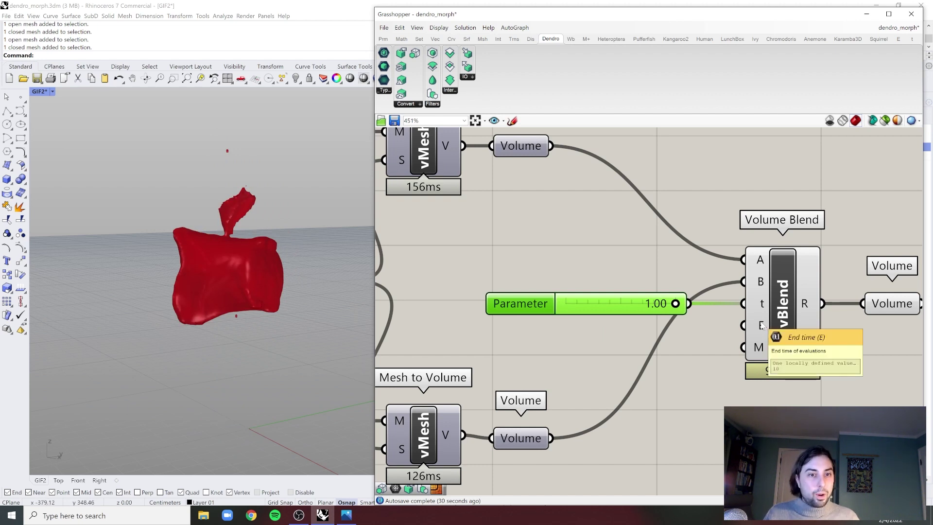
{"action": "left_click", "coordinate": [668, 391]}
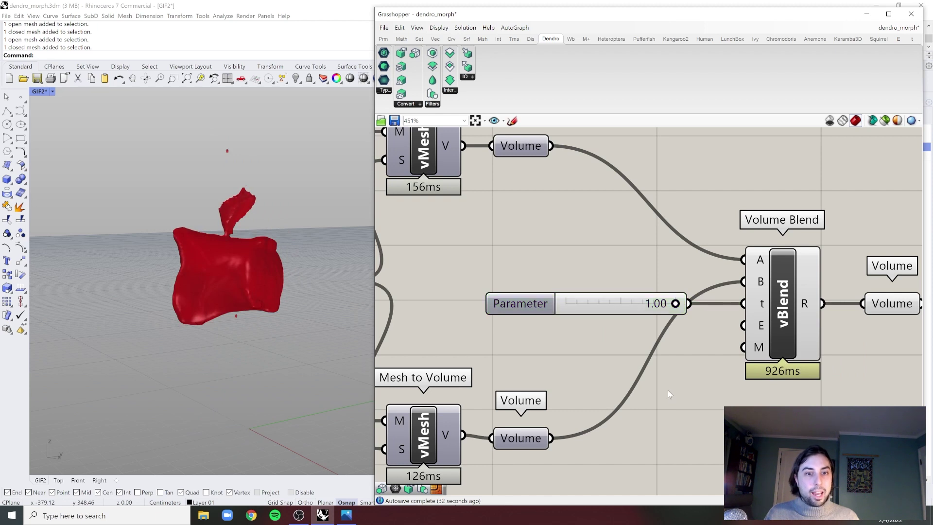
- Add a panel containing 10, shrink it, connect it to Volume Blend's End time input (E) and place it below the Parameter slider
{"action": "double_click", "coordinate": [667, 390]}
{"action": "type", "text": "\""}
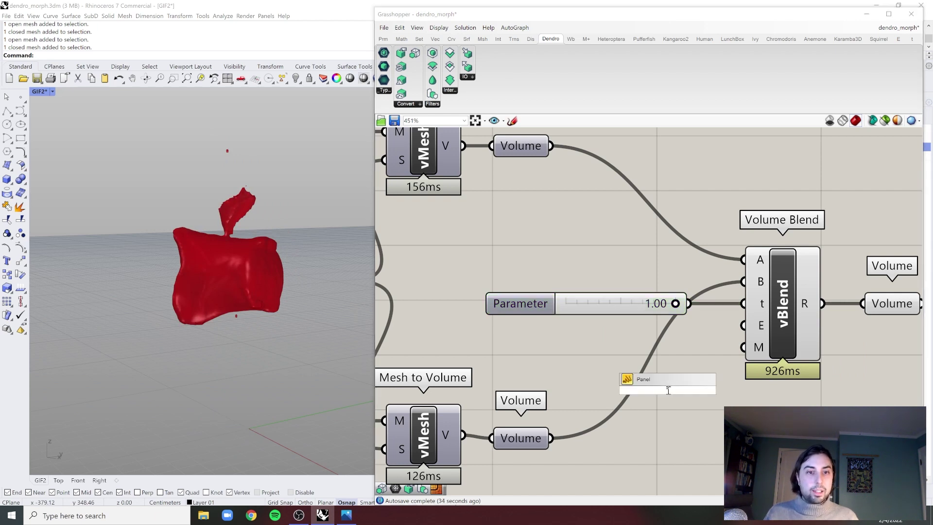
{"action": "key", "text": "Return"}
{"action": "double_click", "coordinate": [668, 390]}
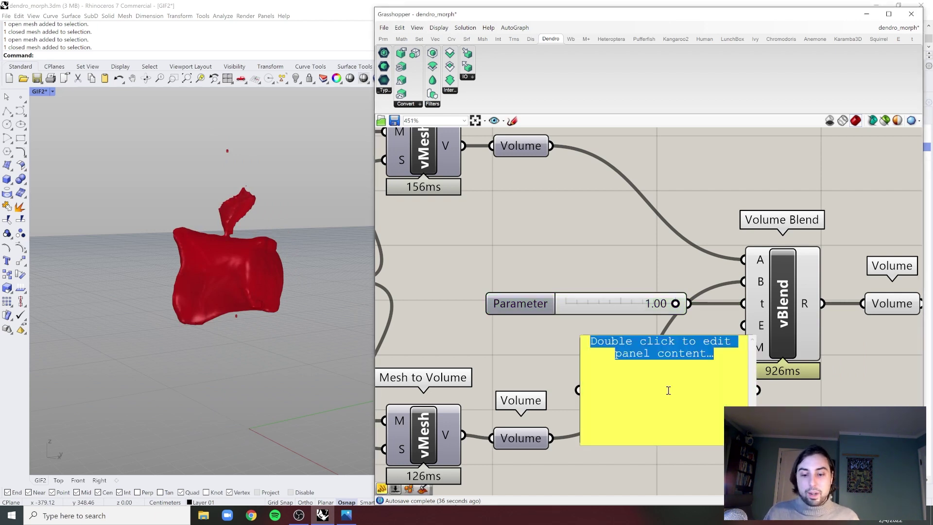
{"action": "type", "text": "10"}
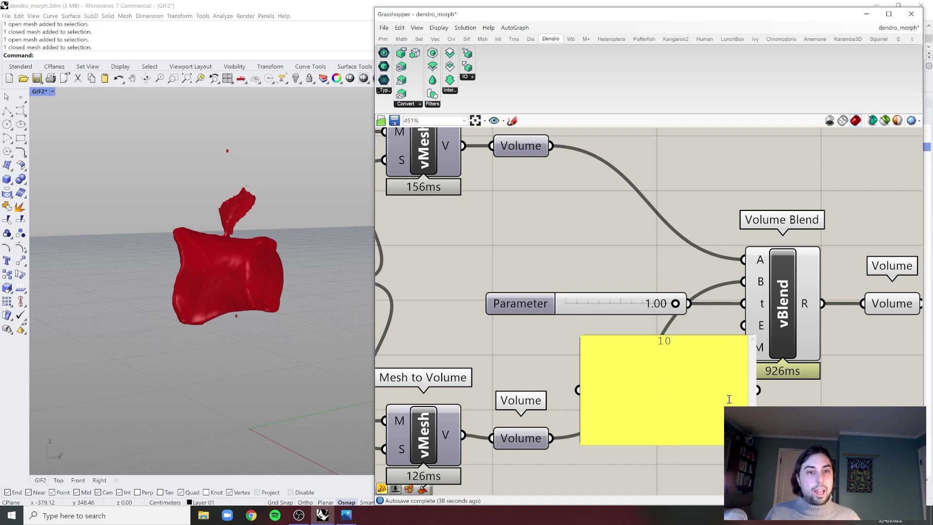
{"action": "key", "text": "ctrl+Return"}
{"action": "left_click_drag", "start_coordinate": [754, 443], "coordinate": [743, 325]}
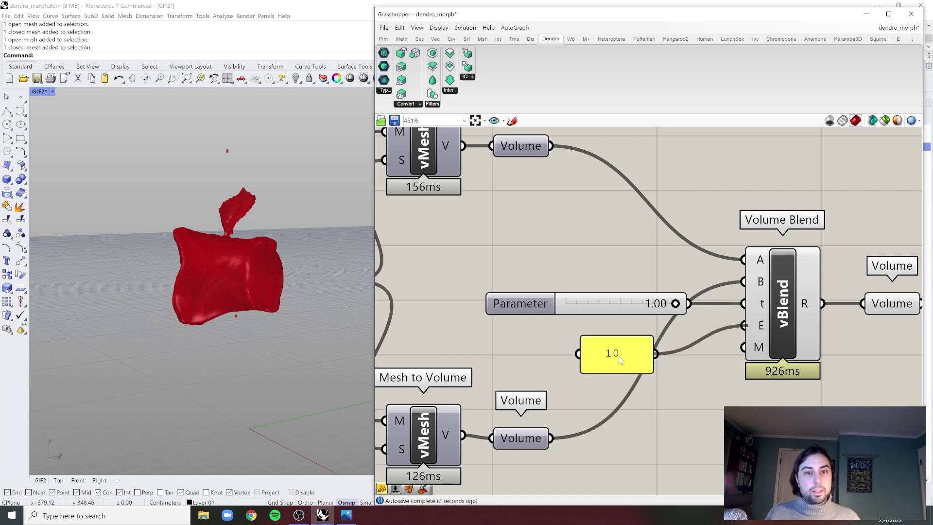
{"action": "left_click_drag", "start_coordinate": [618, 357], "coordinate": [660, 343]}
- Raise the End time panel's value to 20, 40 and finally 100, checking the blended dog shape in the viewport
{"action": "double_click", "coordinate": [660, 343]}
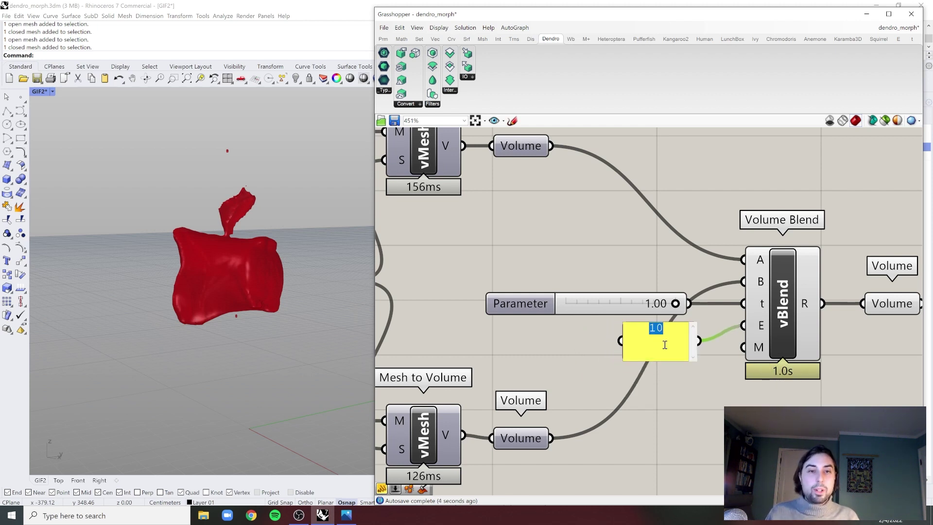
{"action": "type", "text": "20"}
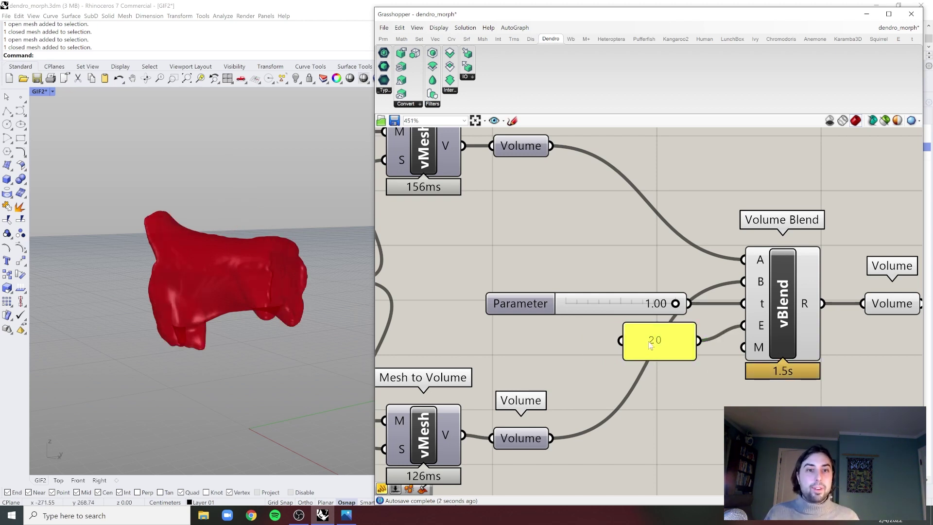
{"action": "left_click", "coordinate": [668, 339]}
{"action": "double_click", "coordinate": [668, 340]}
{"action": "type", "text": "40"}
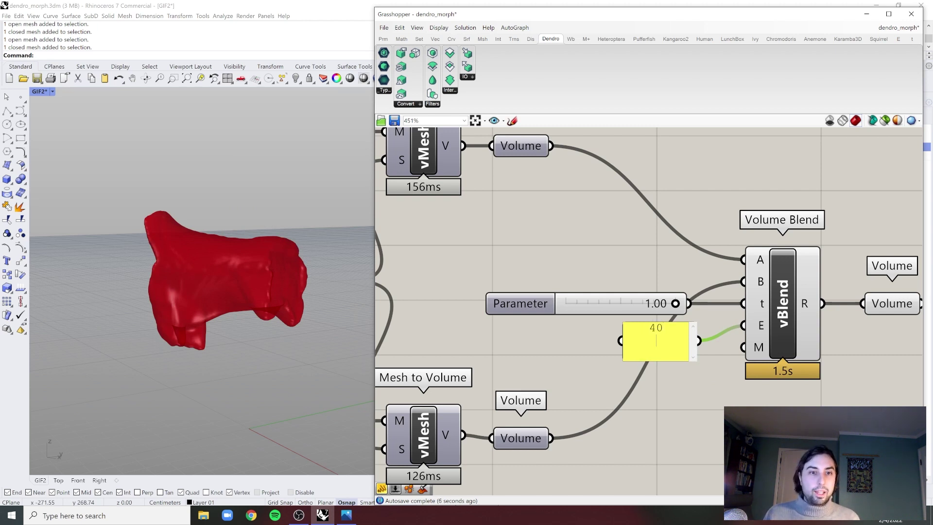
{"action": "double_click", "coordinate": [666, 343]}
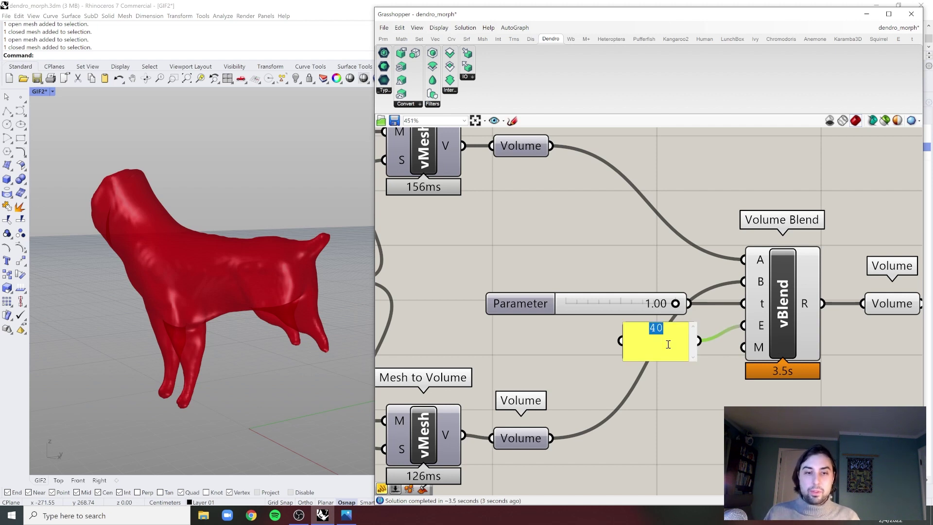
{"action": "type", "text": "100"}
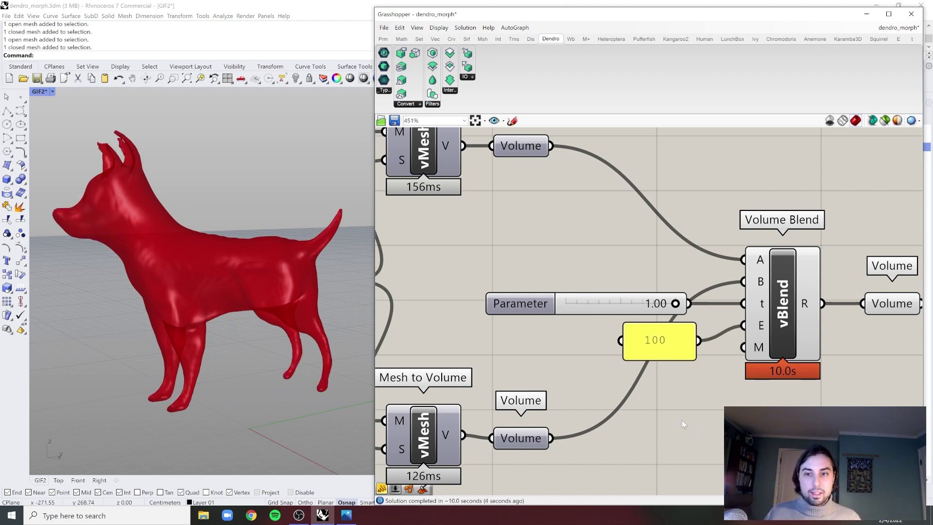
{"action": "mouse_move", "coordinate": [250, 339]}
{"action": "right_mouse_down"}
{"action": "mouse_move", "coordinate": [283, 332]}
{"action": "mouse_move", "coordinate": [283, 358]}
{"action": "mouse_move", "coordinate": [253, 343]}
{"action": "mouse_move", "coordinate": [262, 340]}
{"action": "right_mouse_up"}
- Compare both ends of the morph by setting the blend Parameter to 0 and back to 1
{"action": "double_click", "coordinate": [602, 299]}
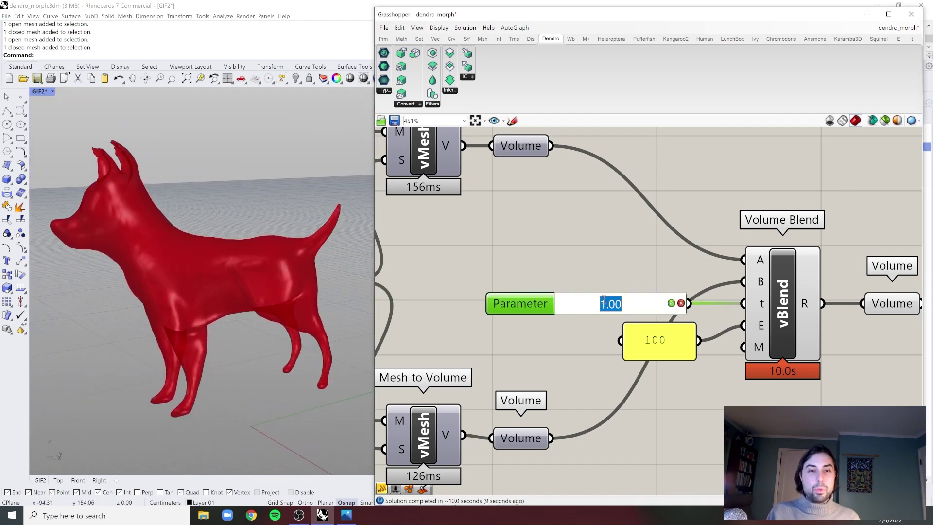
{"action": "type", "text": "0"}
{"action": "key", "text": "Return"}
{"action": "double_click", "coordinate": [602, 299]}
{"action": "type", "text": "1"}
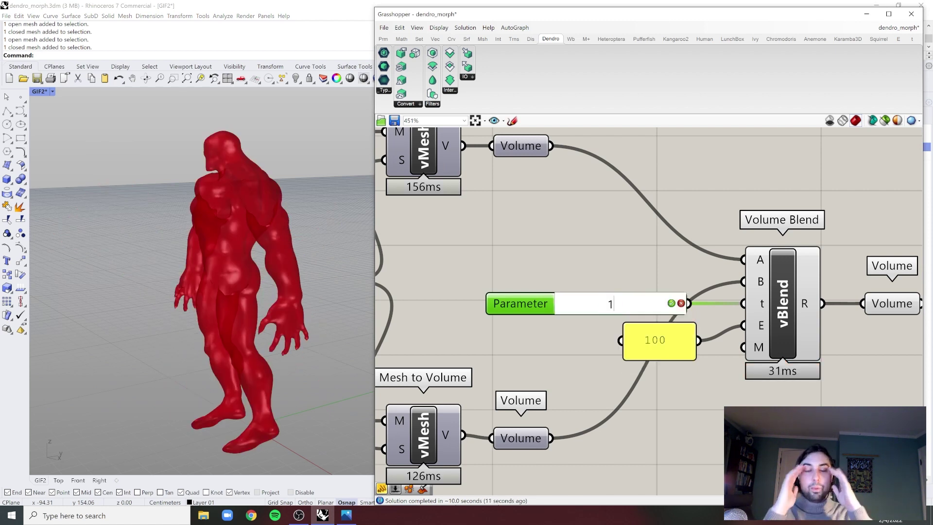
{"action": "key", "text": "Return"}
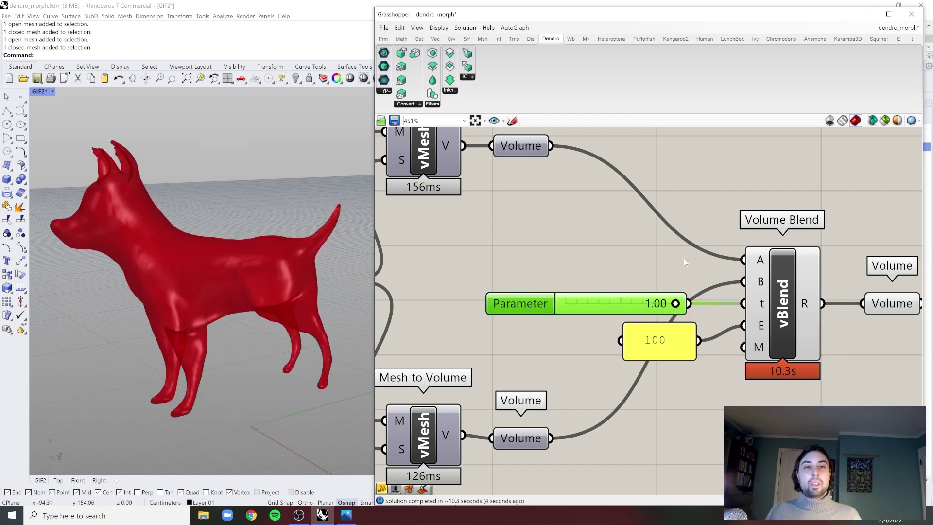
{"action": "scroll", "coordinate": [684, 258], "scroll_direction": "down", "scroll_amount": 4}
{"action": "left_click", "coordinate": [721, 206]}
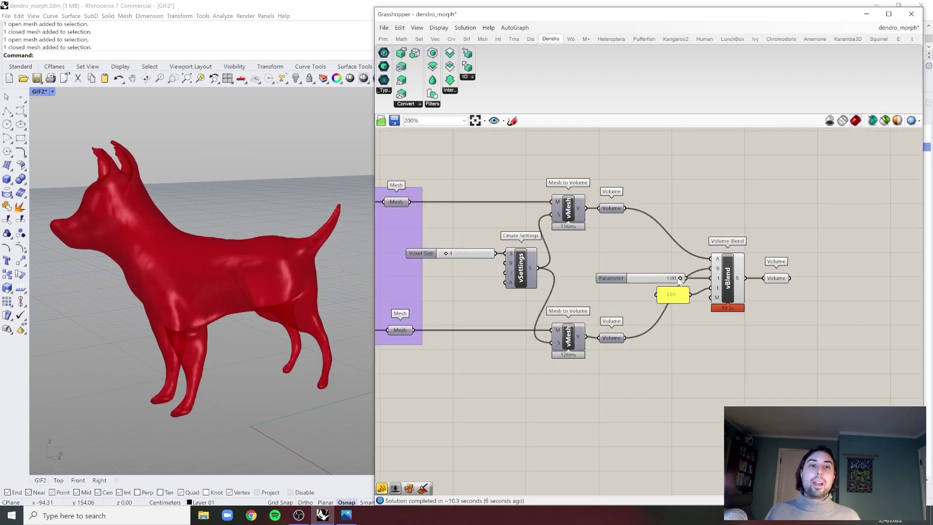
{"action": "scroll", "coordinate": [604, 255], "scroll_direction": "up", "scroll_amount": 1}
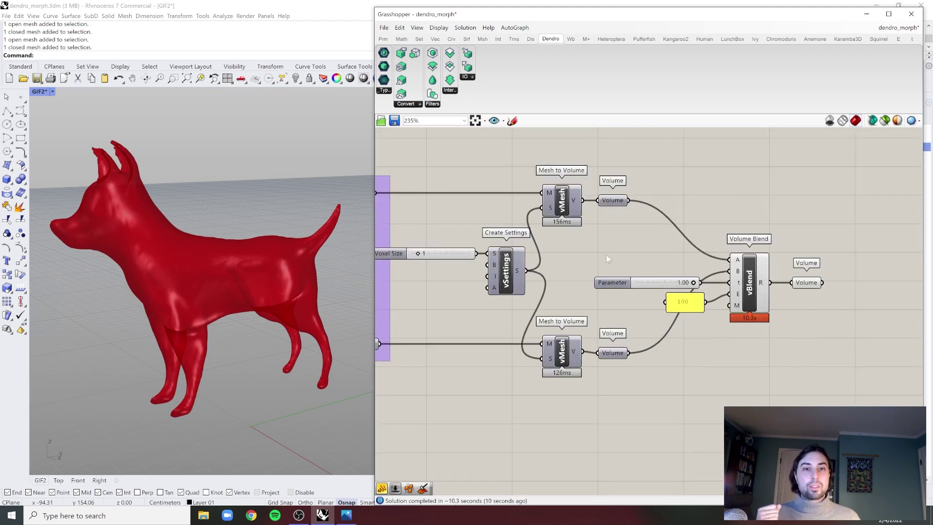
{"action": "scroll", "coordinate": [754, 289], "scroll_direction": "up", "scroll_amount": 4}
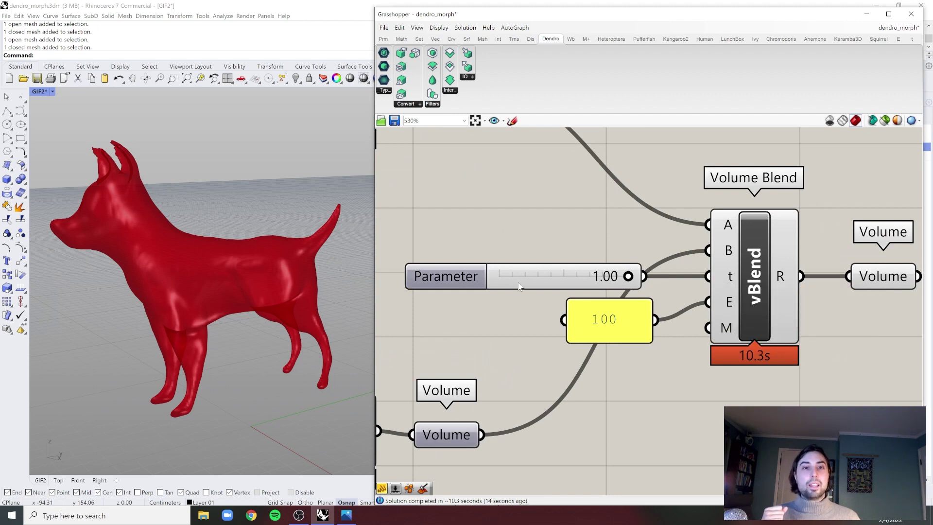
{"action": "scroll", "coordinate": [558, 286], "scroll_direction": "down", "scroll_amount": 2}
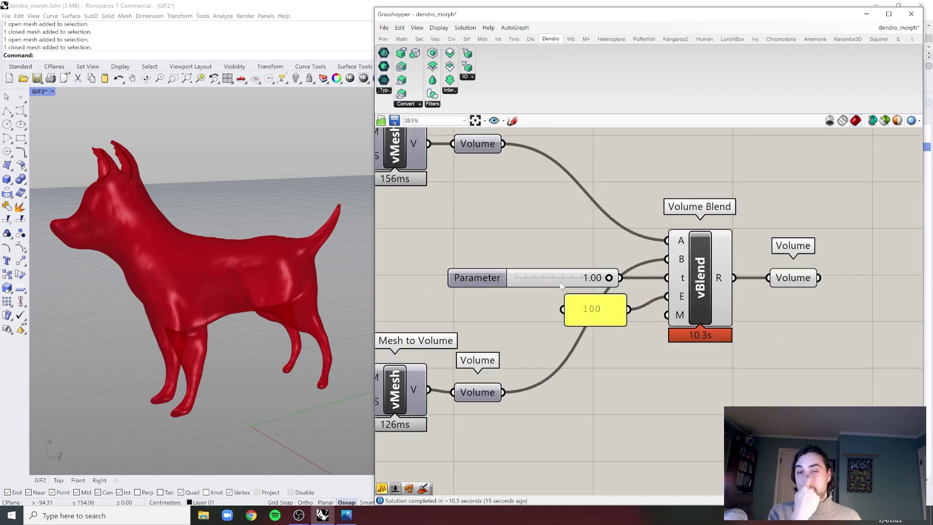
- Add a Volume to Mesh component after Volume Blend and connect the blended Volume to its V input
{"action": "right_click_drag", "start_coordinate": [732, 275], "coordinate": [603, 273]}
{"action": "left_click", "coordinate": [659, 281]}
{"action": "left_click", "coordinate": [727, 258]}
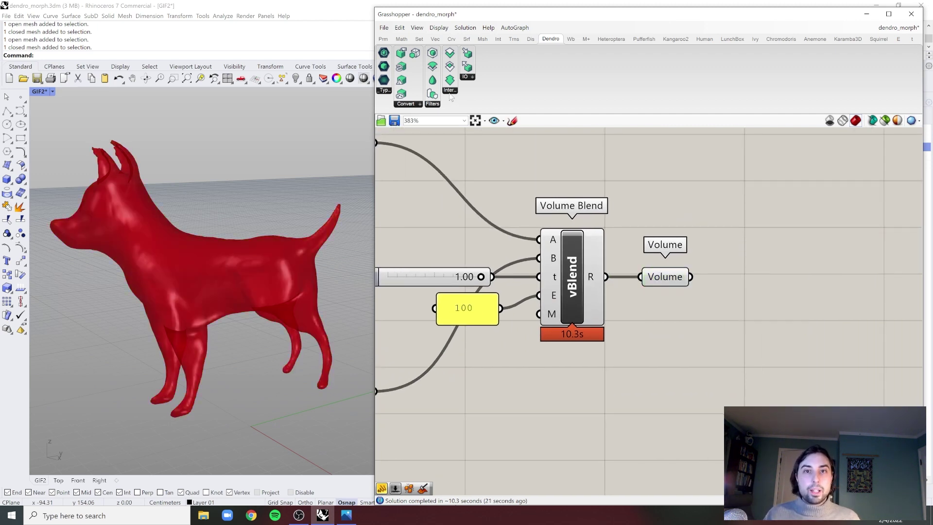
{"action": "left_click", "coordinate": [435, 103]}
{"action": "left_click", "coordinate": [412, 106]}
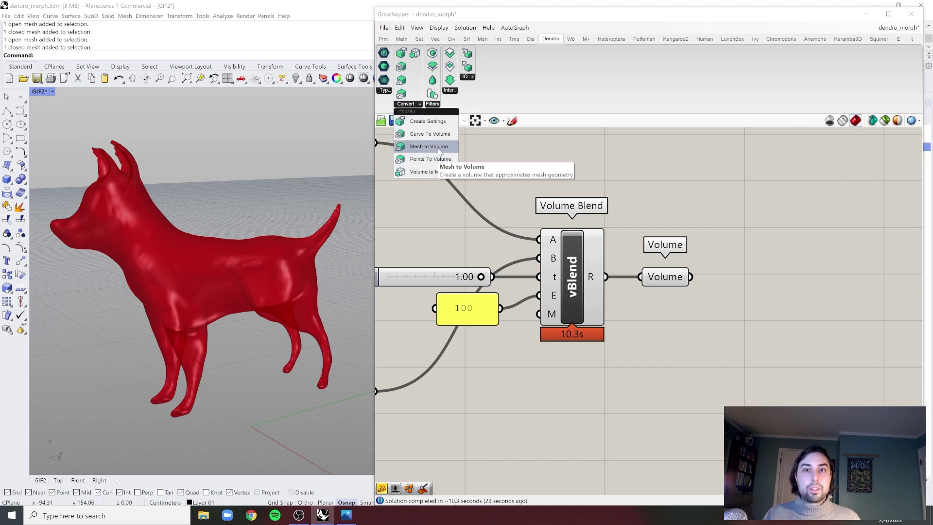
{"action": "left_click", "coordinate": [421, 172]}
{"action": "left_click", "coordinate": [767, 279]}
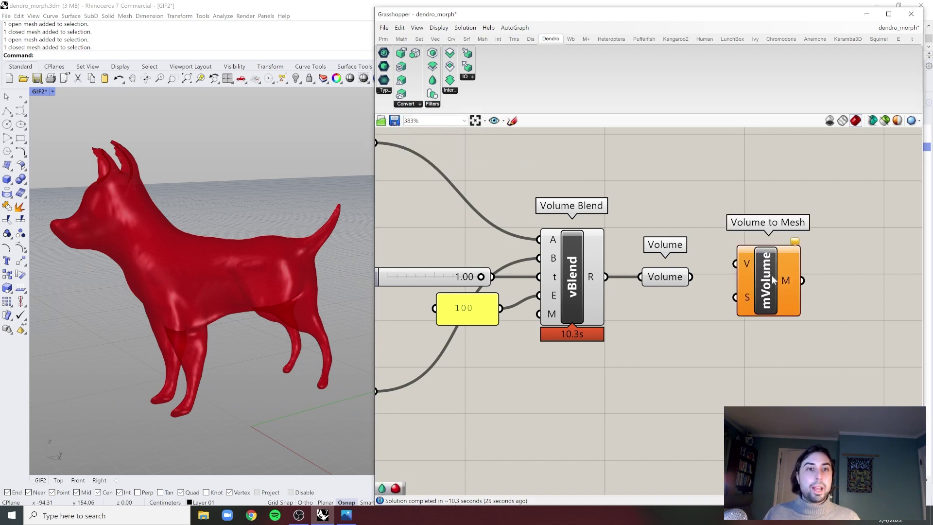
{"action": "left_click_drag", "start_coordinate": [690, 277], "coordinate": [734, 263]}
{"action": "left_click_drag", "start_coordinate": [744, 306], "coordinate": [763, 310]}
- Connect the Create Settings output to Volume to Mesh's S input, set that input's wire display to Hidden and align the component
{"action": "scroll", "coordinate": [761, 307], "scroll_direction": "down", "scroll_amount": 4}
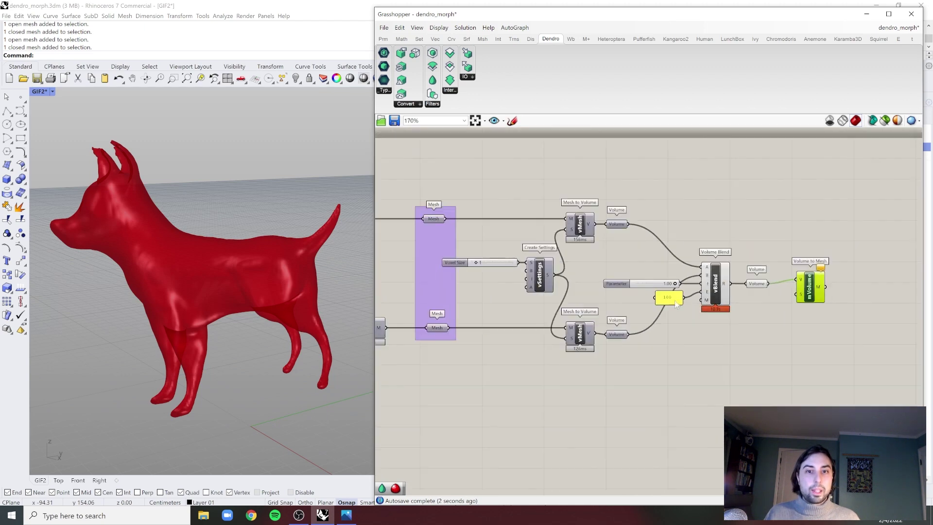
{"action": "left_click_drag", "start_coordinate": [558, 270], "coordinate": [889, 294]}
{"action": "scroll", "coordinate": [889, 293], "scroll_direction": "up", "scroll_amount": 4}
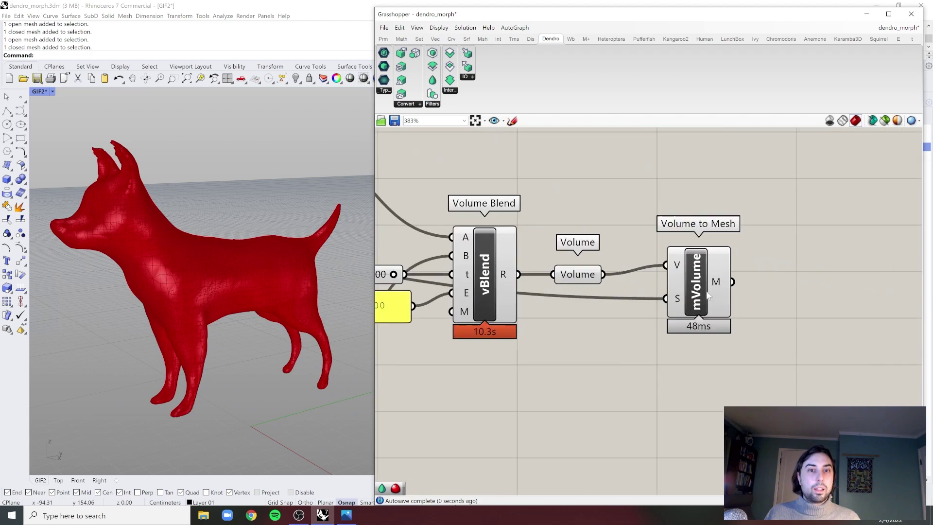
{"action": "right_click", "coordinate": [676, 300]}
{"action": "mouse_move", "coordinate": [733, 324]}
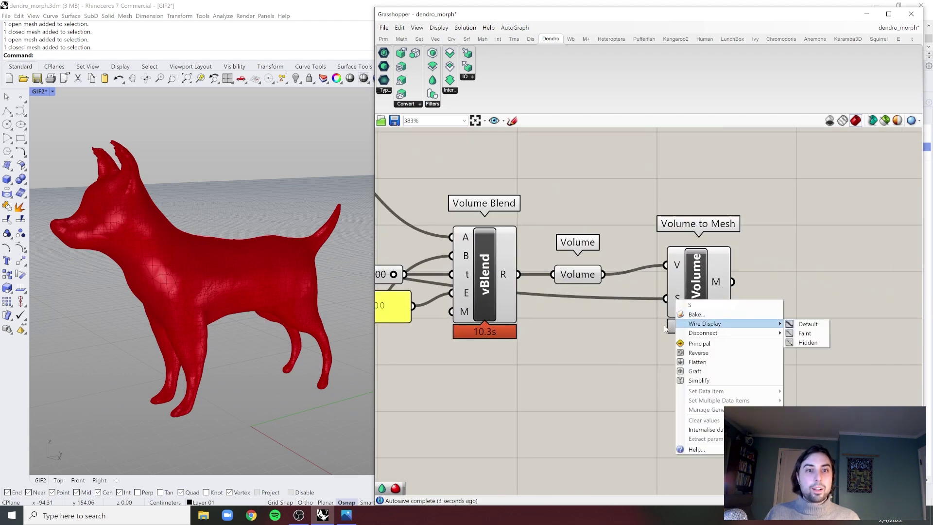
{"action": "left_click", "coordinate": [803, 341]}
{"action": "left_click_drag", "start_coordinate": [709, 282], "coordinate": [704, 276]}
{"action": "left_click", "coordinate": [748, 269]}
- Bake the Volume to Mesh result and move the baked dog mesh away from the preview in the Rhino viewport
{"action": "left_click", "coordinate": [686, 282]}
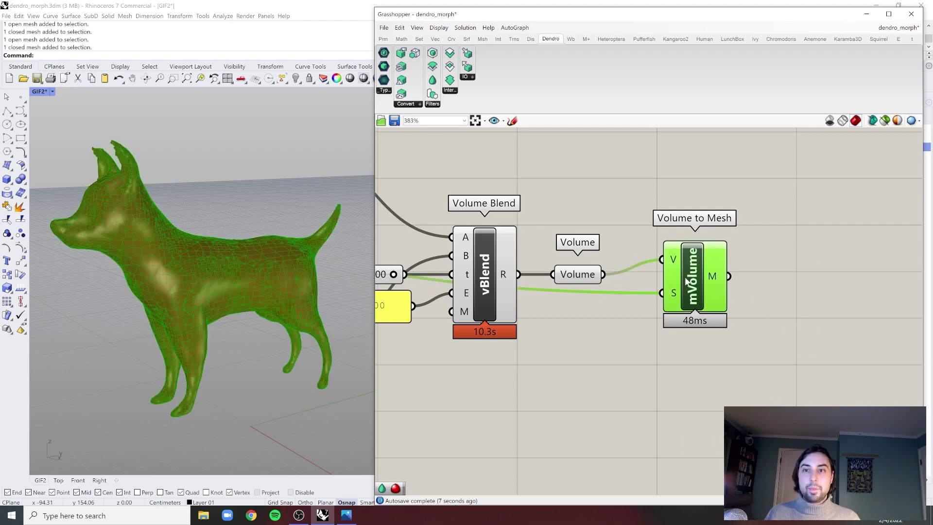
{"action": "middle_click", "coordinate": [695, 280]}
{"action": "left_click", "coordinate": [715, 298]}
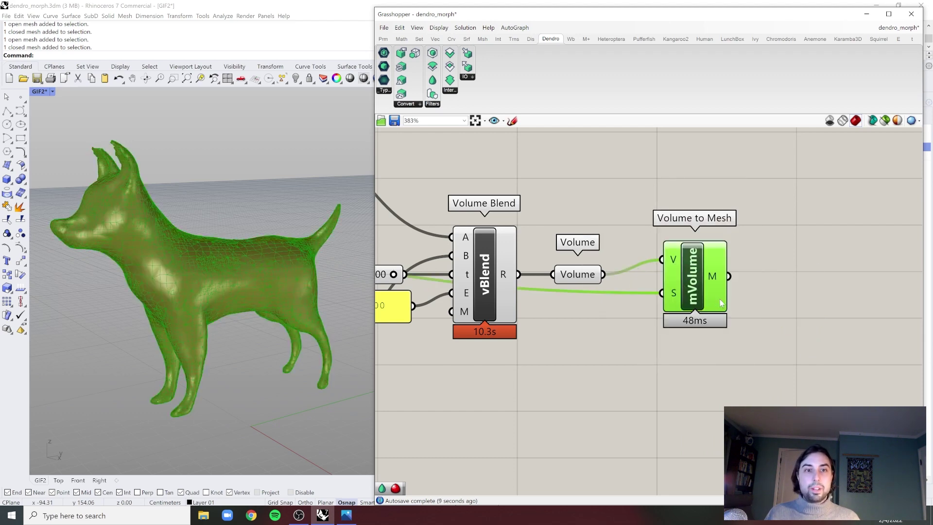
{"action": "left_click", "coordinate": [194, 293]}
{"action": "scroll", "coordinate": [265, 268], "scroll_direction": "down", "scroll_amount": 10}
{"action": "right_click_drag", "start_coordinate": [265, 268], "coordinate": [265, 310]}
{"action": "left_click_drag", "start_coordinate": [262, 296], "coordinate": [173, 247]}
{"action": "left_click", "coordinate": [222, 244]}
- Set the blend Parameter to 0.55
{"action": "scroll", "coordinate": [221, 252], "scroll_direction": "up", "scroll_amount": 2}
{"action": "right_click_drag", "start_coordinate": [417, 273], "coordinate": [631, 266]}
{"action": "double_click", "coordinate": [530, 272]}
{"action": "type", "text": ".55"}
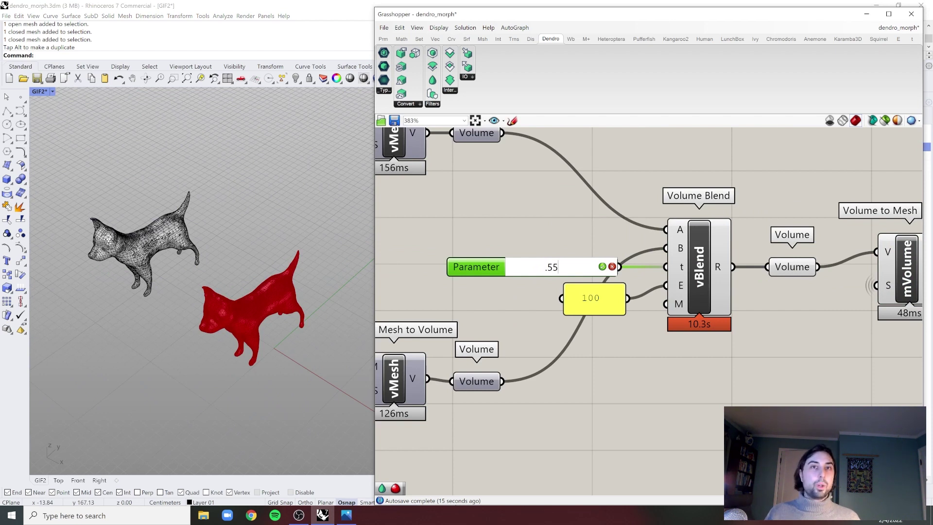
{"action": "key", "text": "Return"}
{"action": "scroll", "coordinate": [594, 257], "scroll_direction": "down", "scroll_amount": 2}
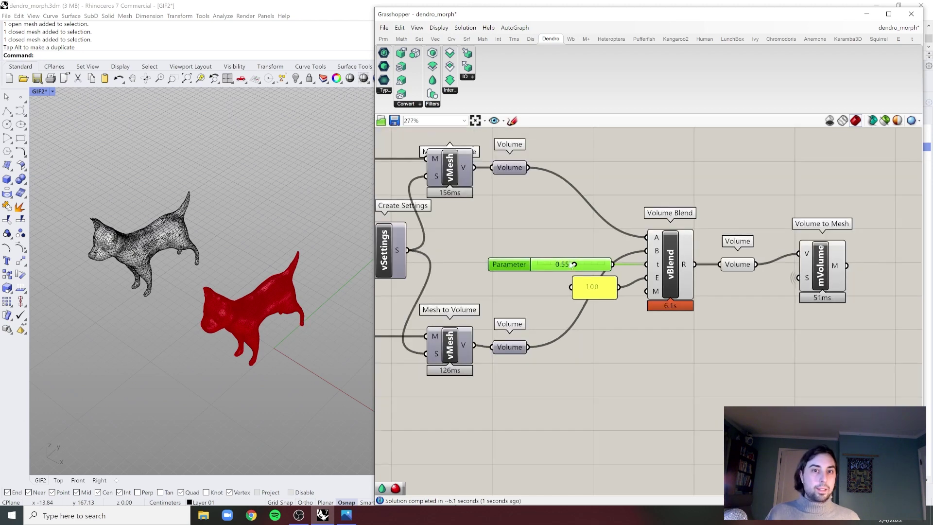
- Set the blend Parameter to 0.15
{"action": "scroll", "coordinate": [559, 267], "scroll_direction": "up", "scroll_amount": 2}
{"action": "double_click", "coordinate": [557, 269]}
{"action": "type", "text": ".15"}
{"action": "key", "text": "Return"}
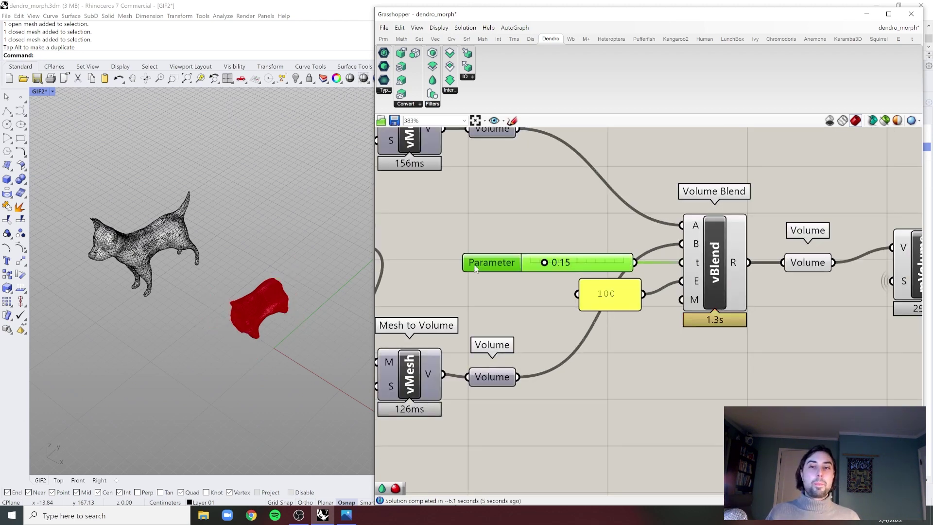
- Bake the intermediate morph mesh from Volume to Mesh and move it next to the baked dog mesh
{"action": "scroll", "coordinate": [686, 251], "scroll_direction": "down", "scroll_amount": 2}
{"action": "left_click", "coordinate": [873, 265]}
{"action": "middle_click", "coordinate": [873, 262]}
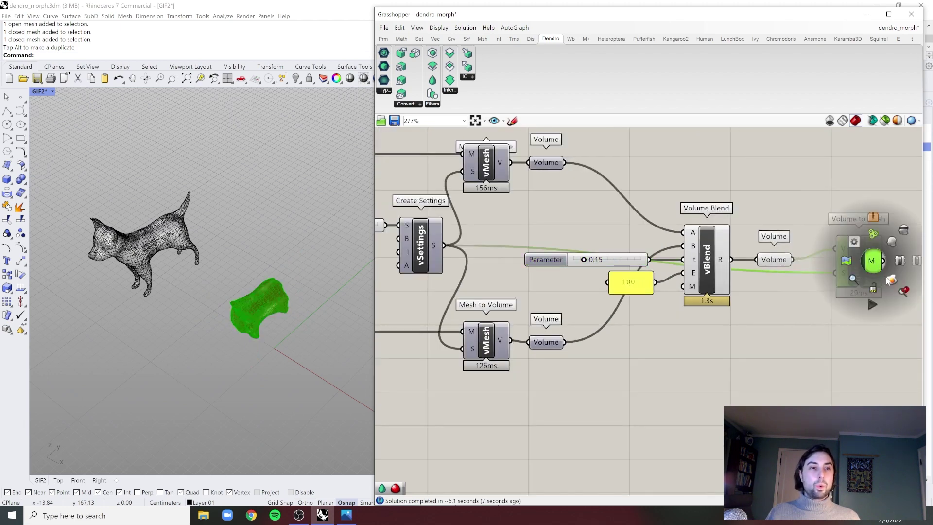
{"action": "left_click", "coordinate": [267, 314]}
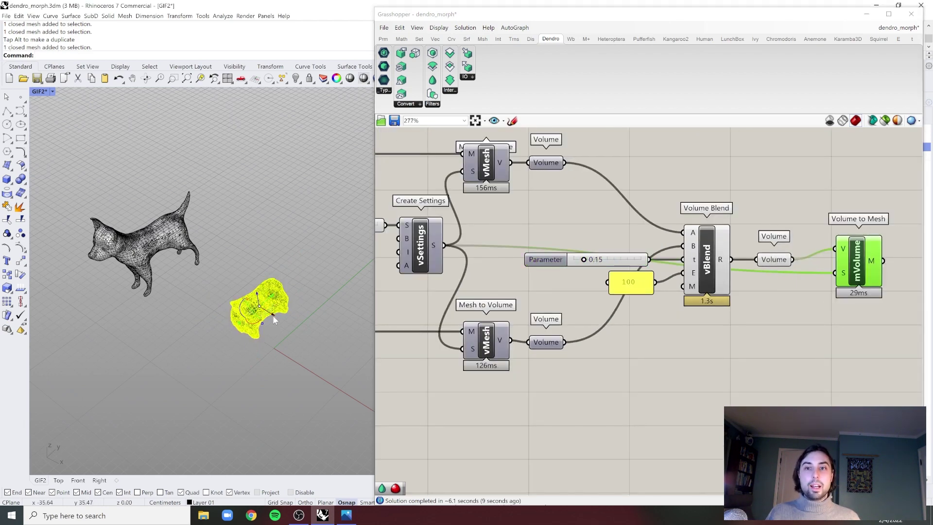
{"action": "left_click_drag", "start_coordinate": [273, 315], "coordinate": [113, 218]}
{"action": "left_click", "coordinate": [549, 362]}
{"action": "scroll", "coordinate": [600, 255], "scroll_direction": "up", "scroll_amount": 5}
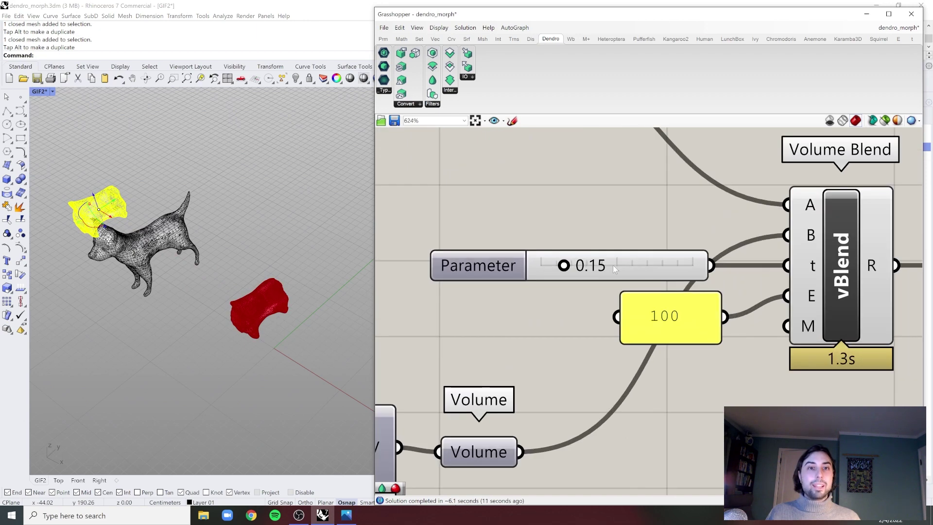
{"action": "left_click", "coordinate": [613, 264]}
{"action": "right_click", "coordinate": [613, 264]}
{"action": "key", "text": "Escape"}
{"action": "left_click", "coordinate": [760, 163]}
{"action": "left_click", "coordinate": [659, 178]}
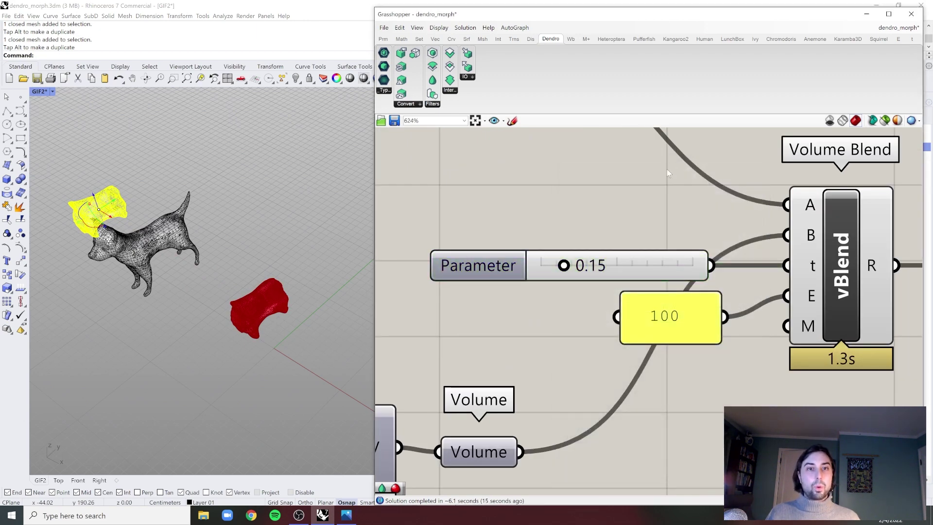
- Examine the complete morph definition, from the mesh preparation components through Volume Blend to Volume to Mesh
{"action": "scroll", "coordinate": [659, 182], "scroll_direction": "down", "scroll_amount": 5}
{"action": "scroll", "coordinate": [690, 233], "scroll_direction": "up", "scroll_amount": 2}
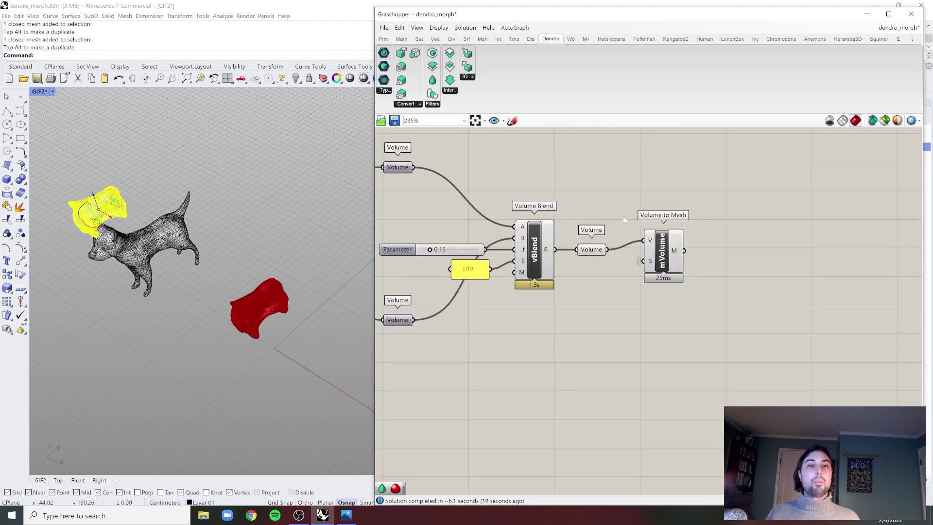
{"action": "scroll", "coordinate": [622, 216], "scroll_direction": "down", "scroll_amount": 2}
{"action": "right_click_drag", "start_coordinate": [622, 218], "coordinate": [782, 222]}
{"action": "scroll", "coordinate": [660, 219], "scroll_direction": "down", "scroll_amount": 1}
{"action": "right_click_drag", "start_coordinate": [660, 219], "coordinate": [715, 227]}
{"action": "scroll", "coordinate": [692, 223], "scroll_direction": "down", "scroll_amount": 1}
{"action": "right_click_drag", "start_coordinate": [693, 223], "coordinate": [742, 234]}
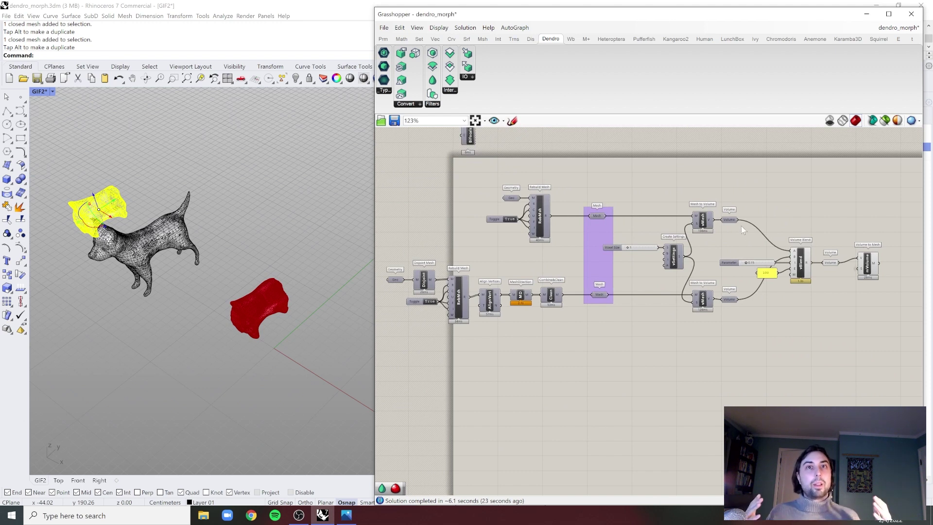